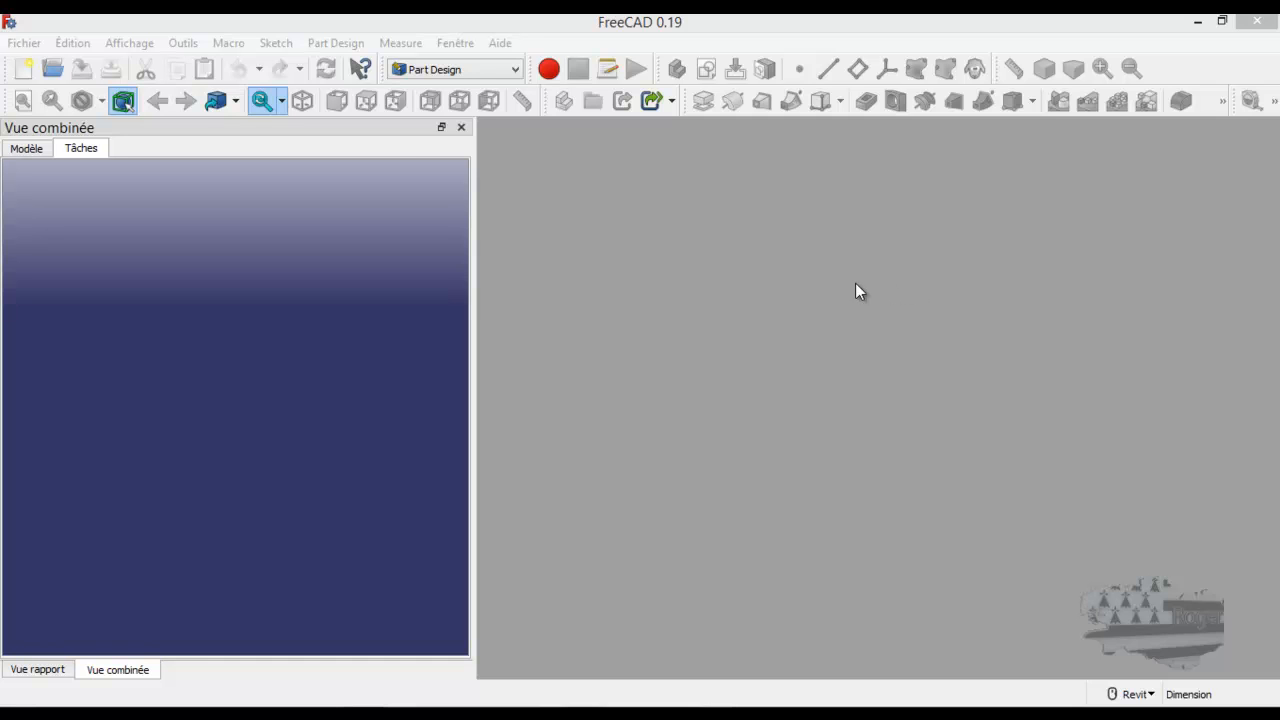
Step: Look through the tools of the Part and Fasteners workbenches and return to the Part Design workbench
click(512, 70)
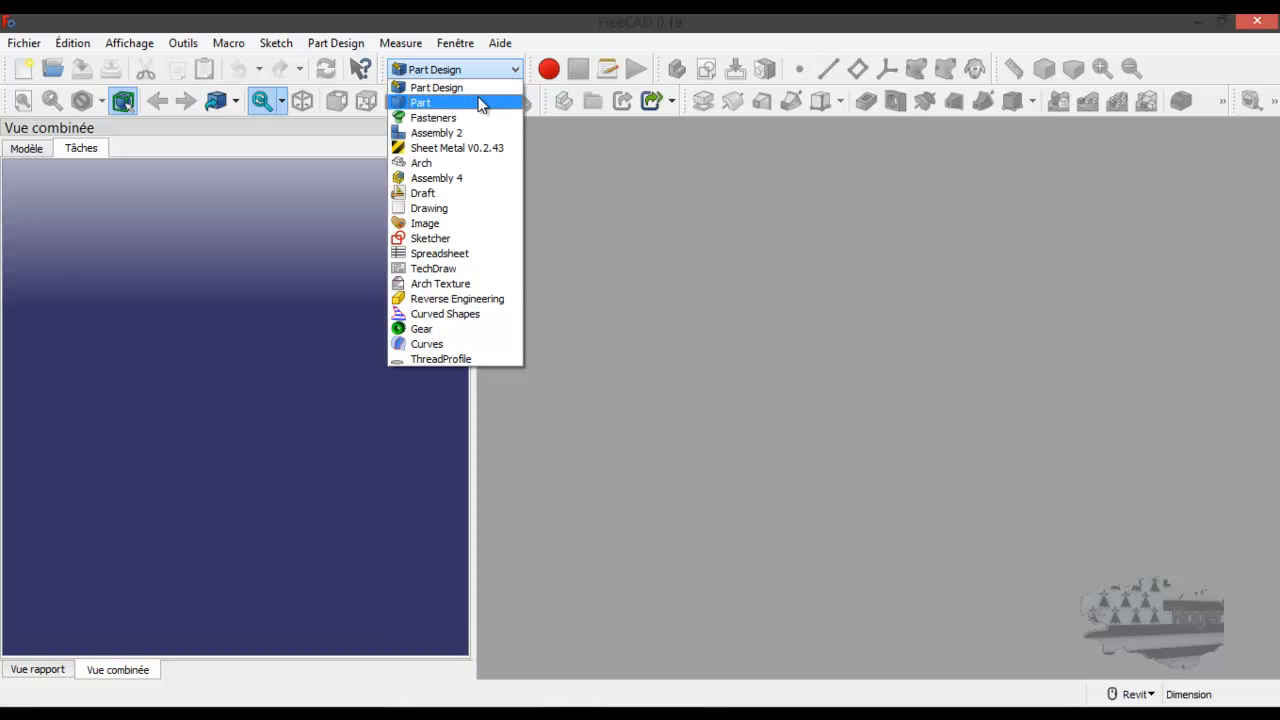
click(478, 101)
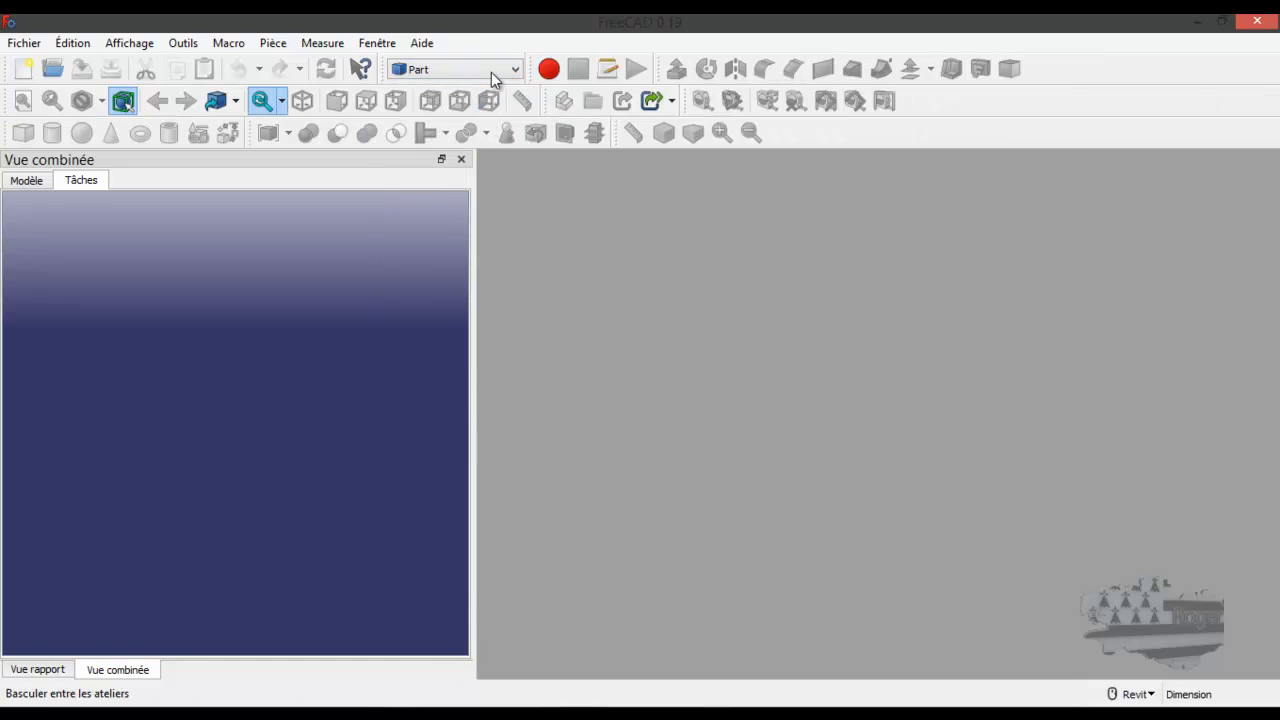
click(490, 70)
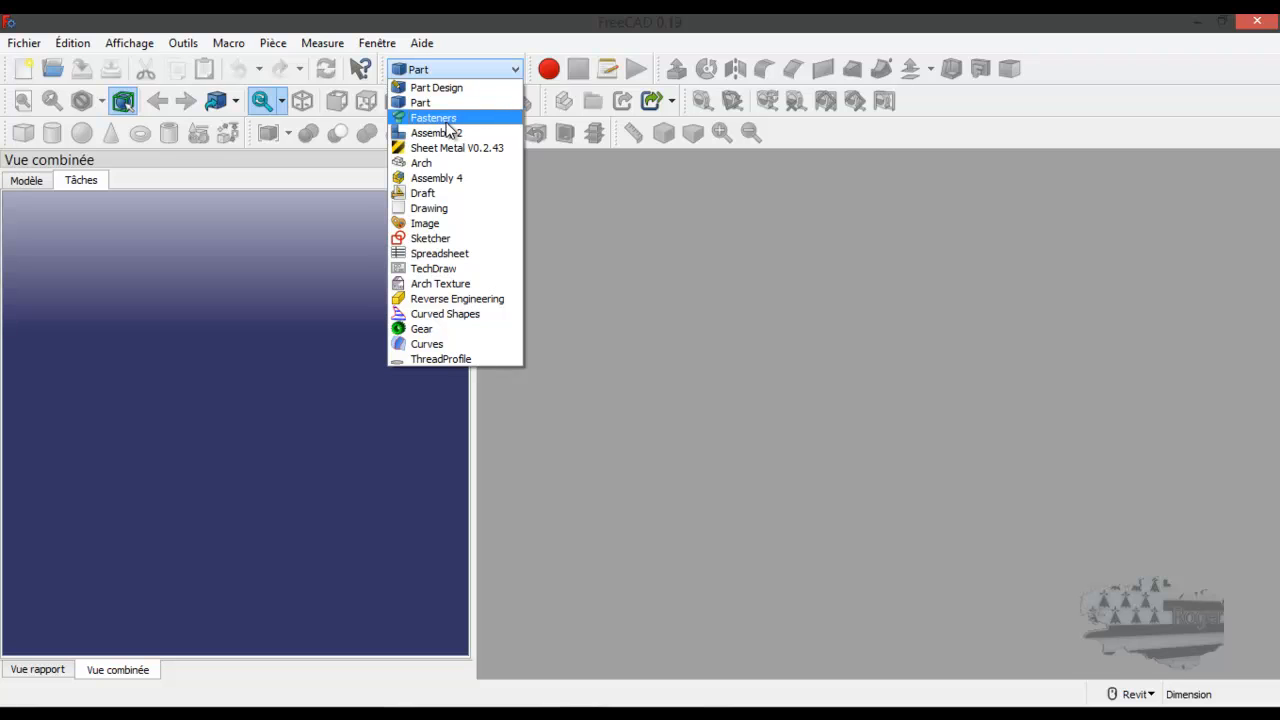
click(449, 125)
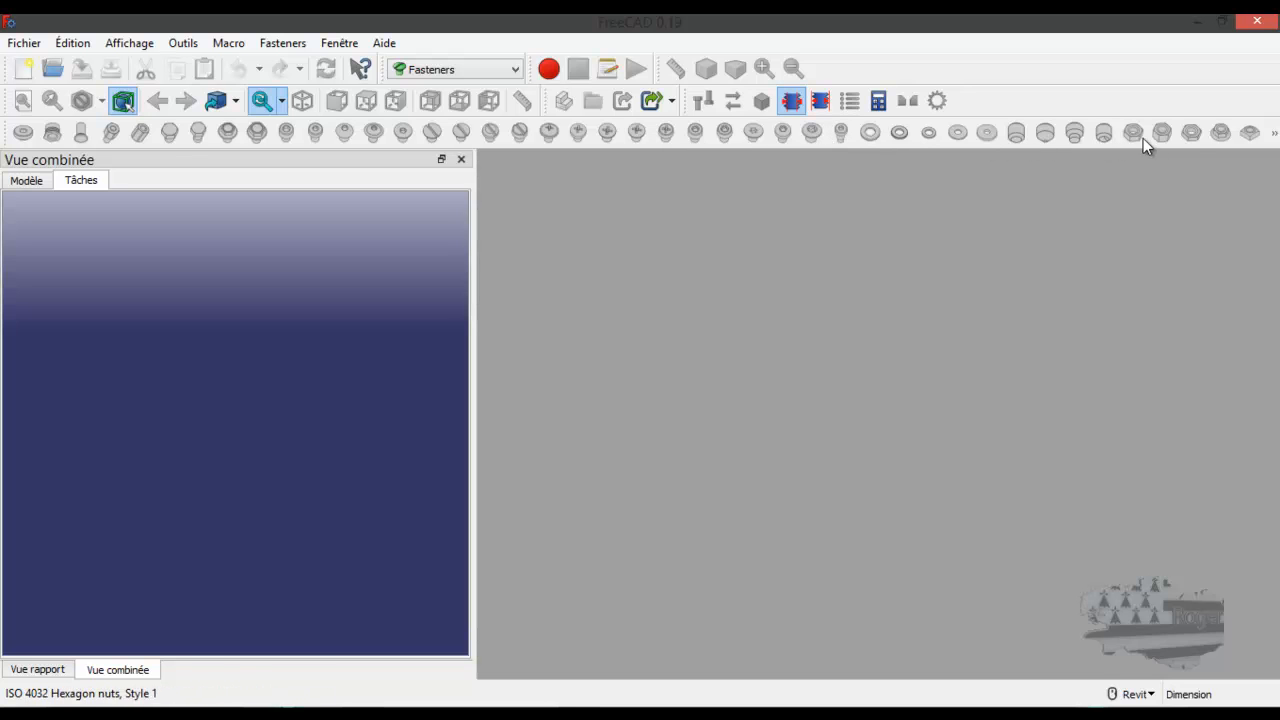
click(1275, 137)
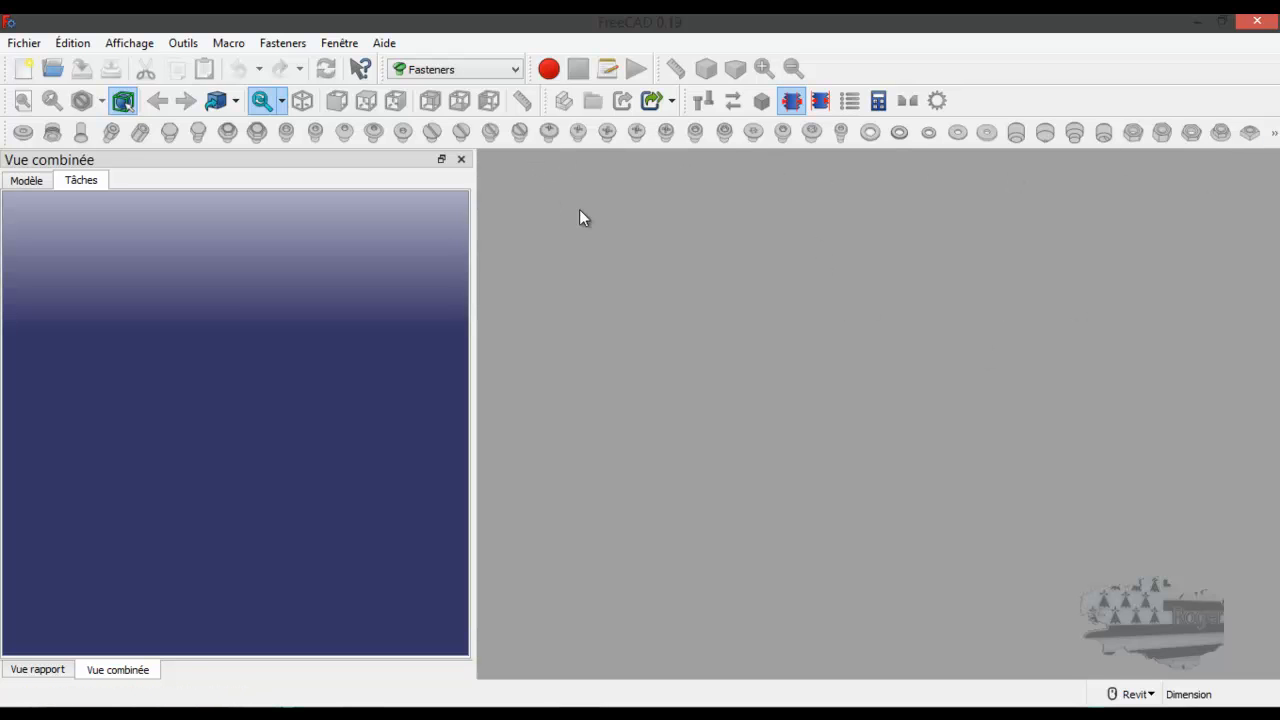
click(462, 70)
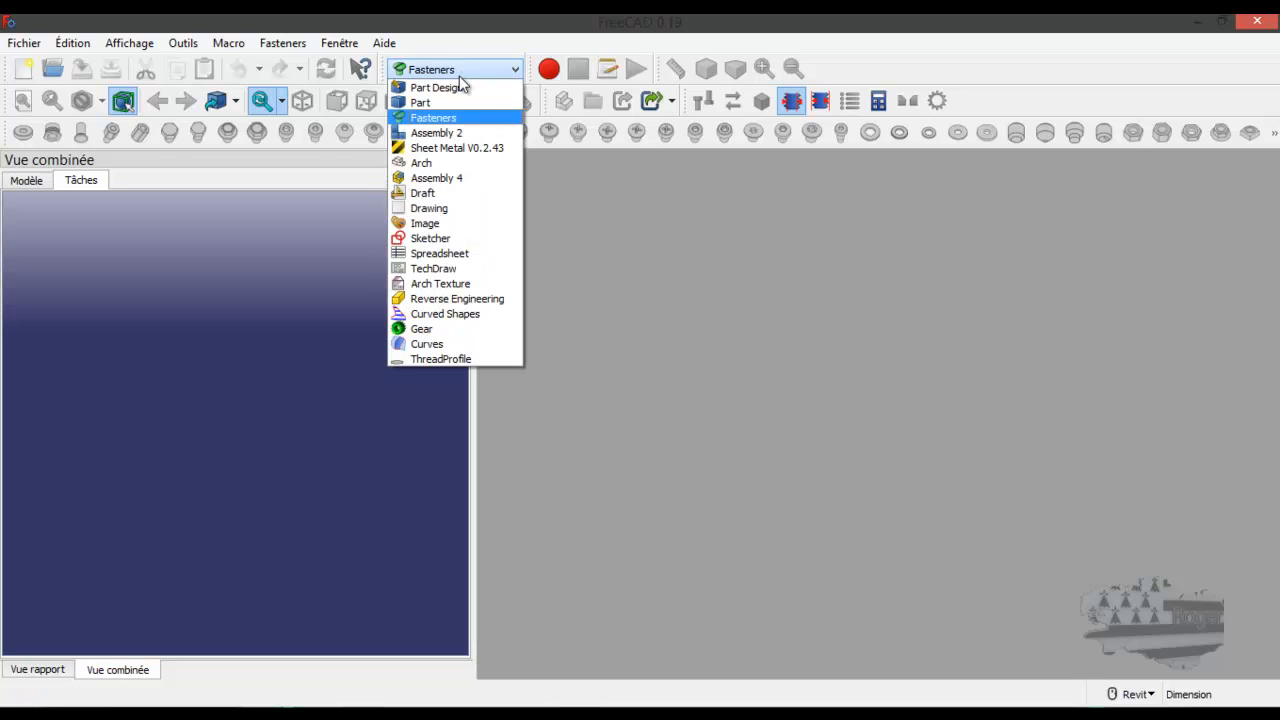
click(456, 88)
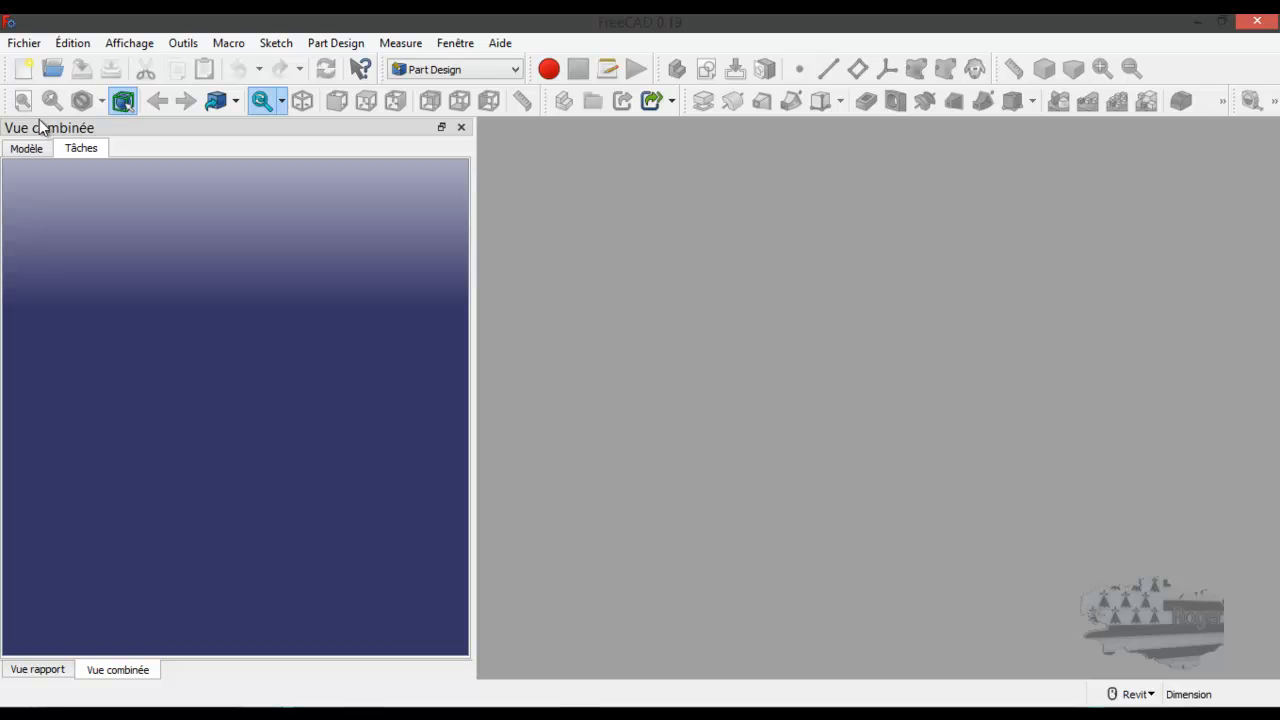
Step: Create a new document with a body and start a sketch on its XY plane
click(26, 69)
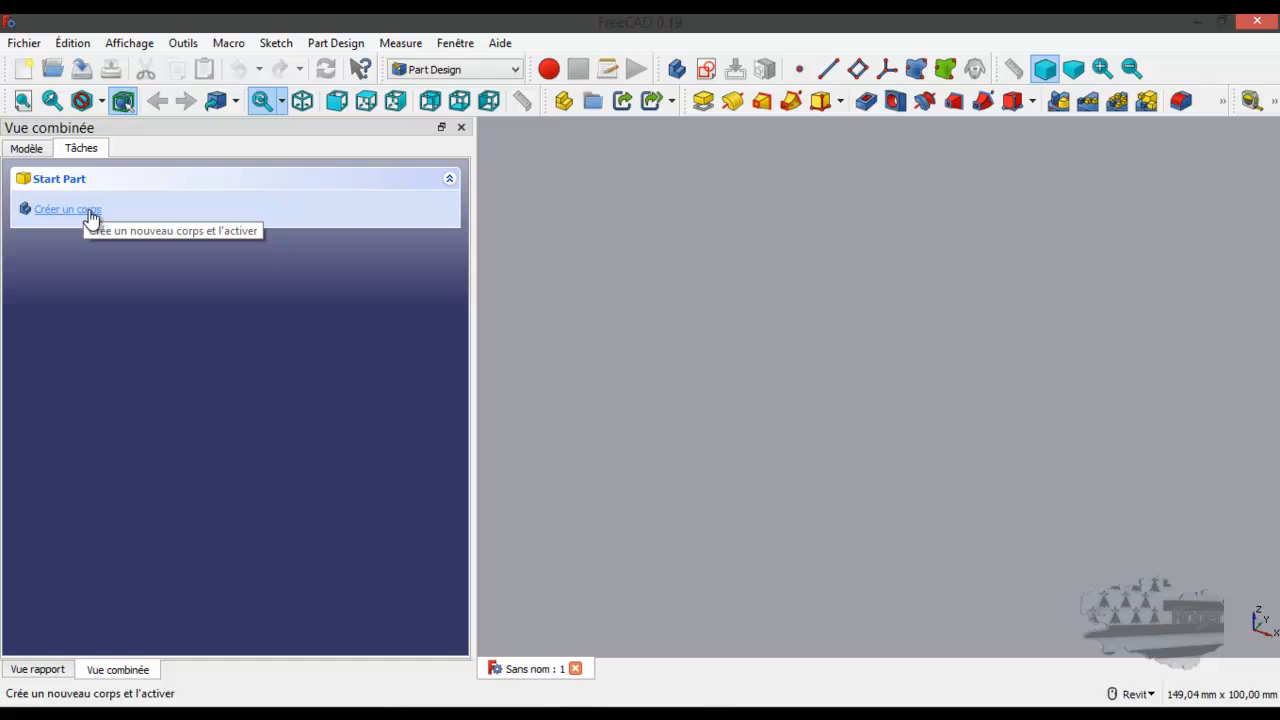
click(706, 70)
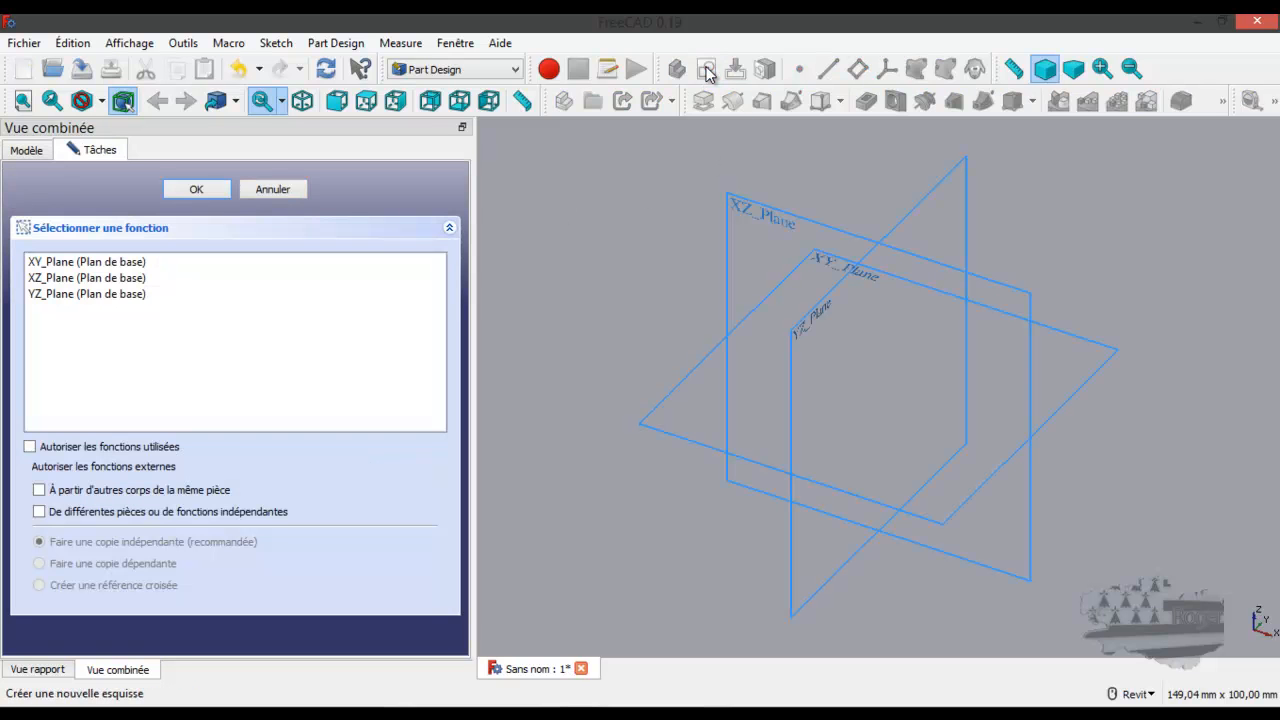
click(40, 155)
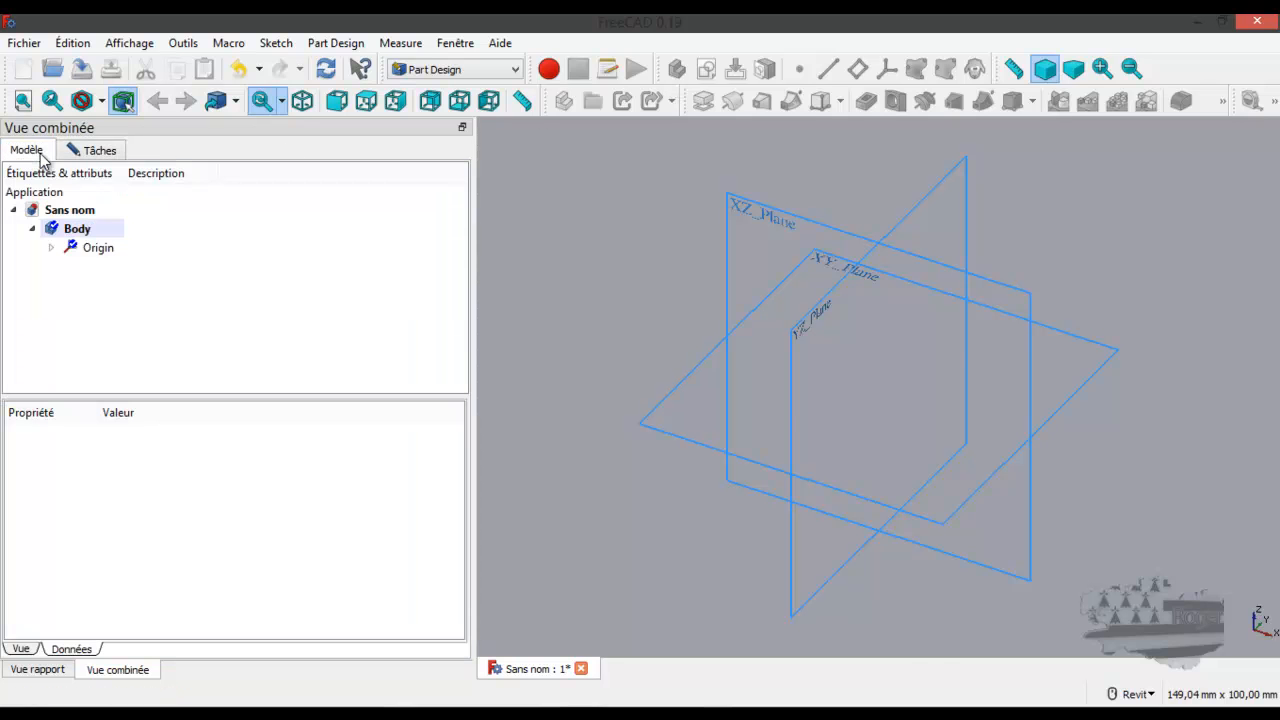
click(98, 152)
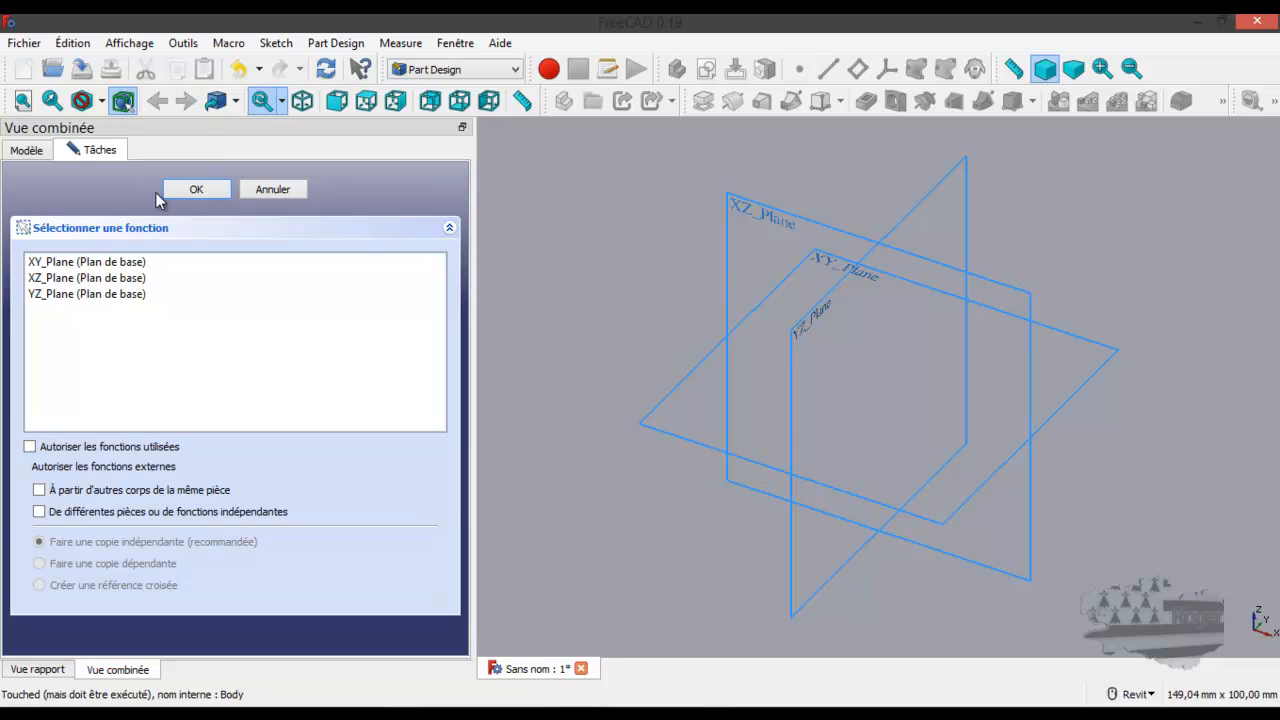
click(818, 265)
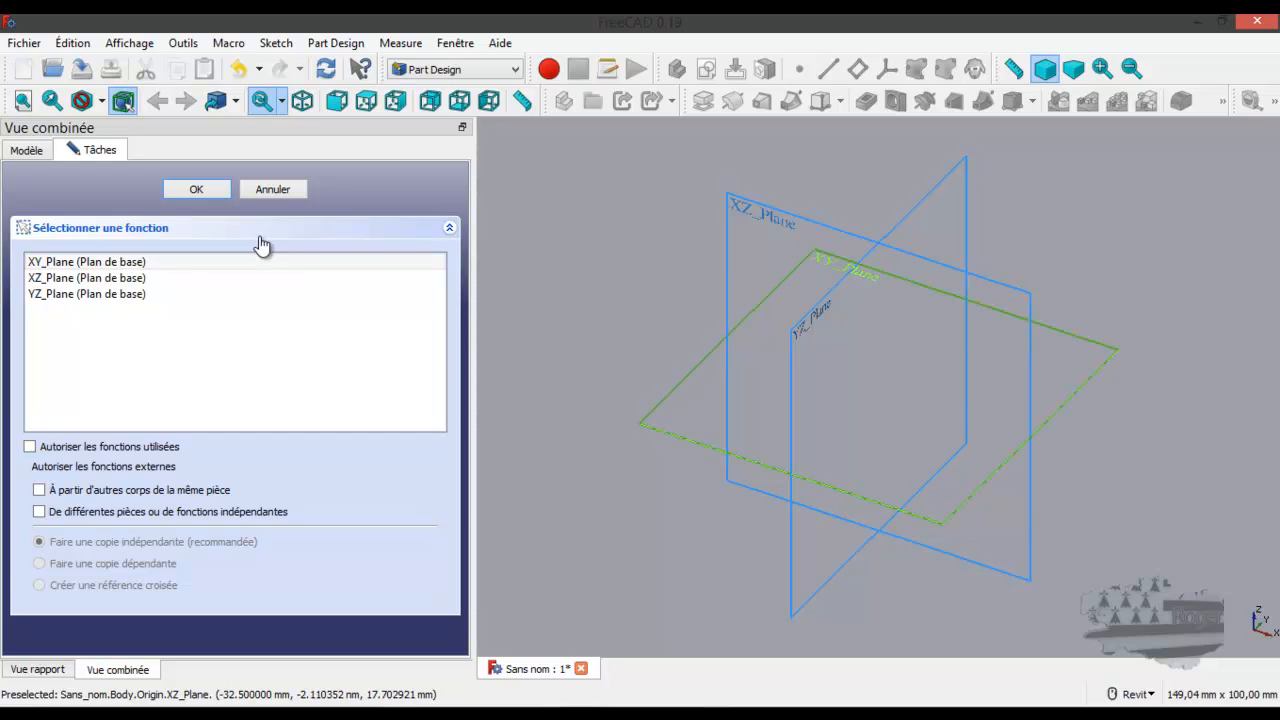
click(199, 189)
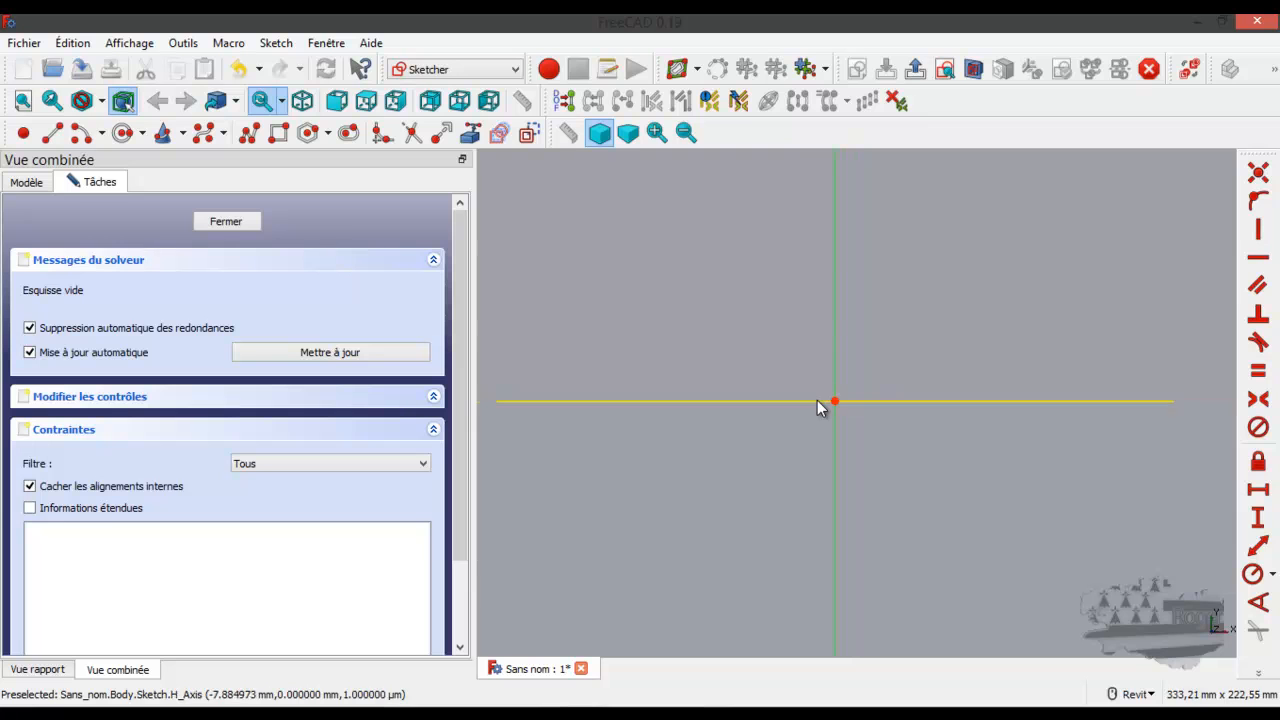
Step: Draw a horizontal rectangle enclosing the sketch origin
click(280, 138)
click(706, 325)
click(1024, 501)
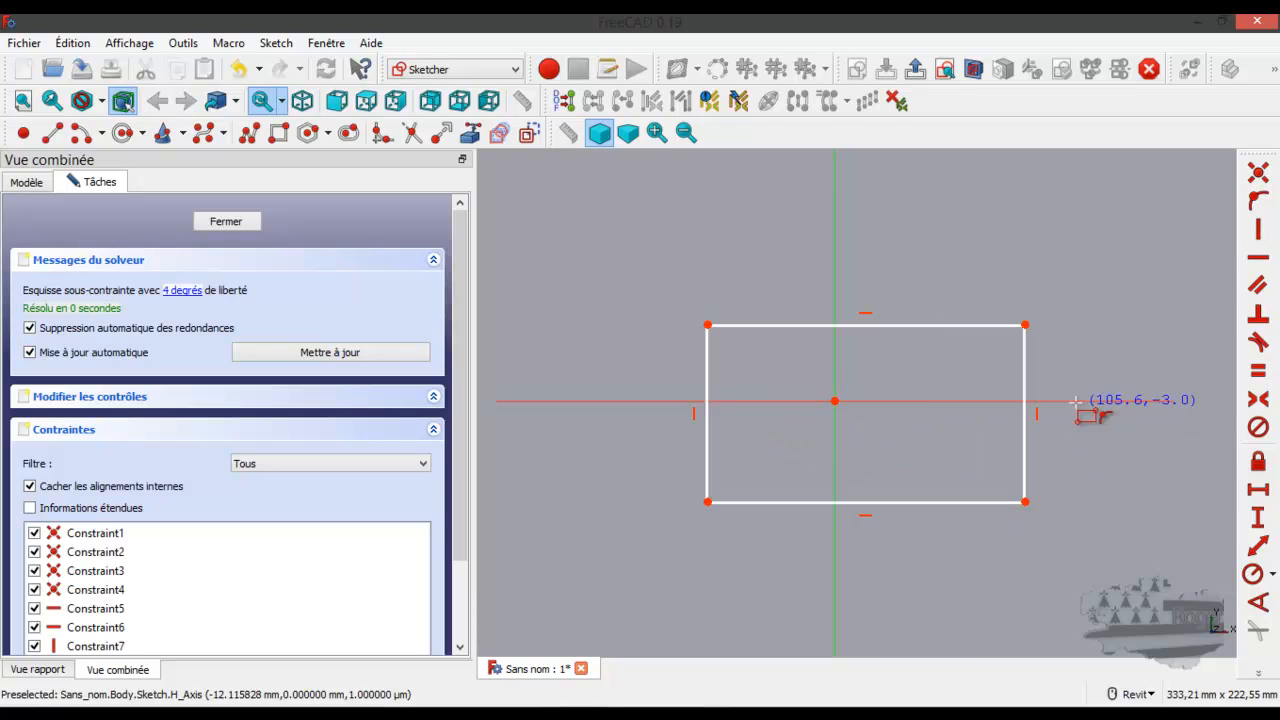
right_click(1006, 352)
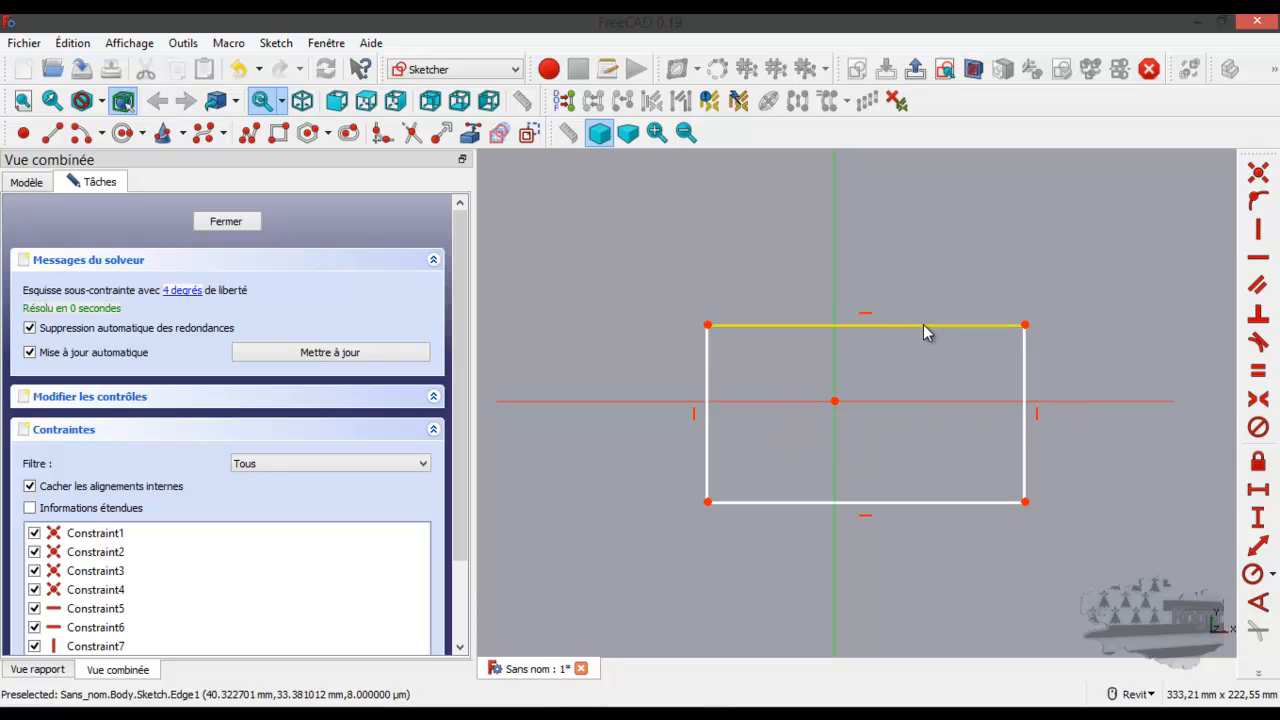
Step: Centre the rectangle by making its upper-left and lower-right corners symmetric about the origin
click(707, 326)
click(1024, 502)
click(835, 401)
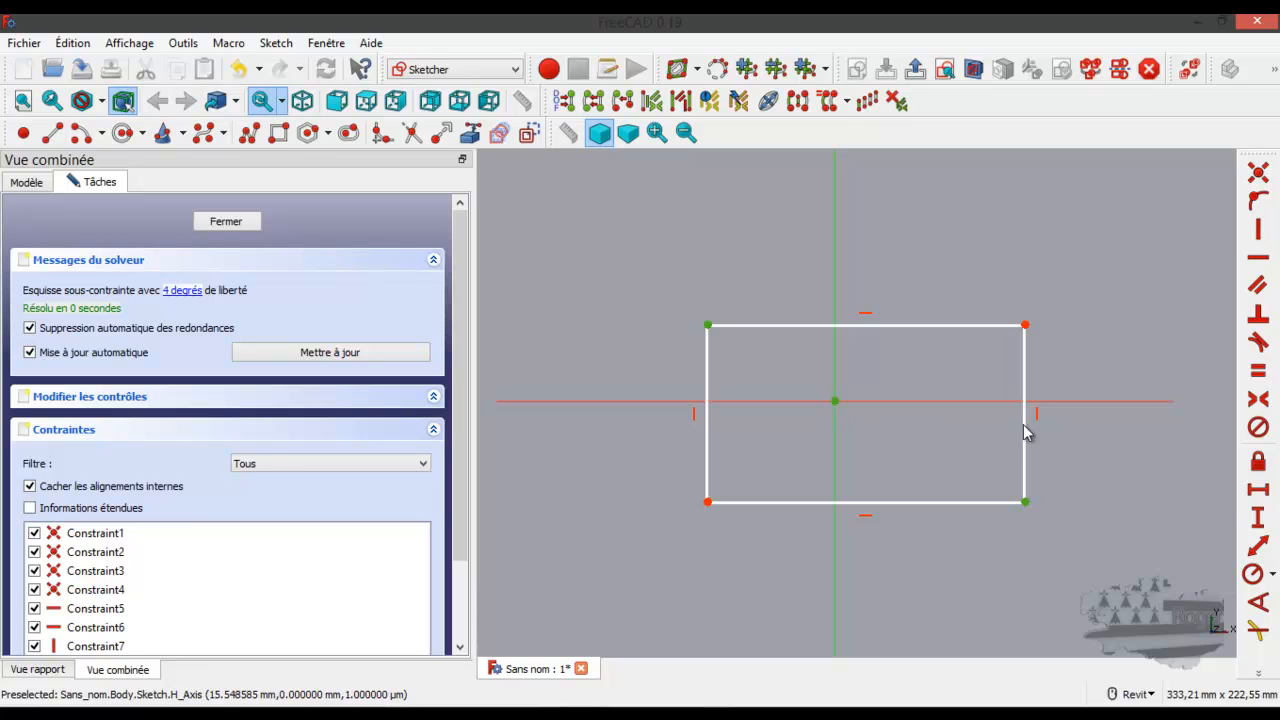
click(1256, 400)
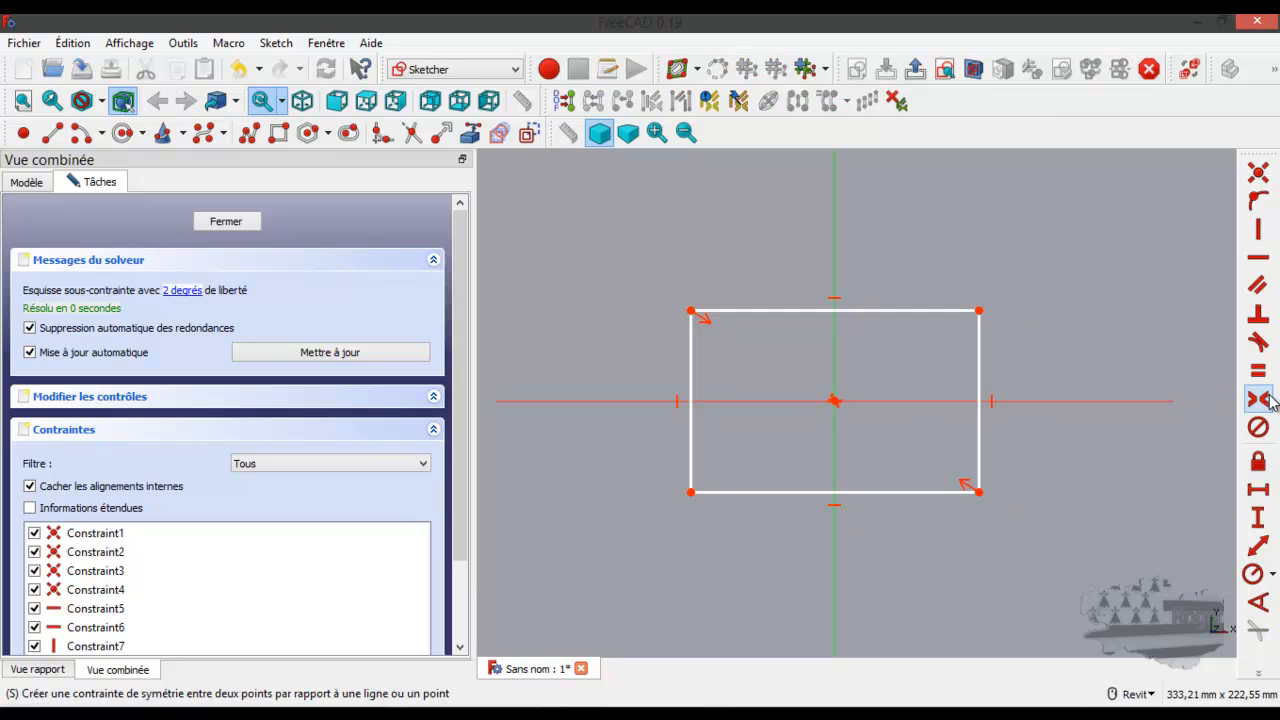
Step: Constrain the rectangle to 80 mm wide and 40 mm high, and close the sketch
click(815, 312)
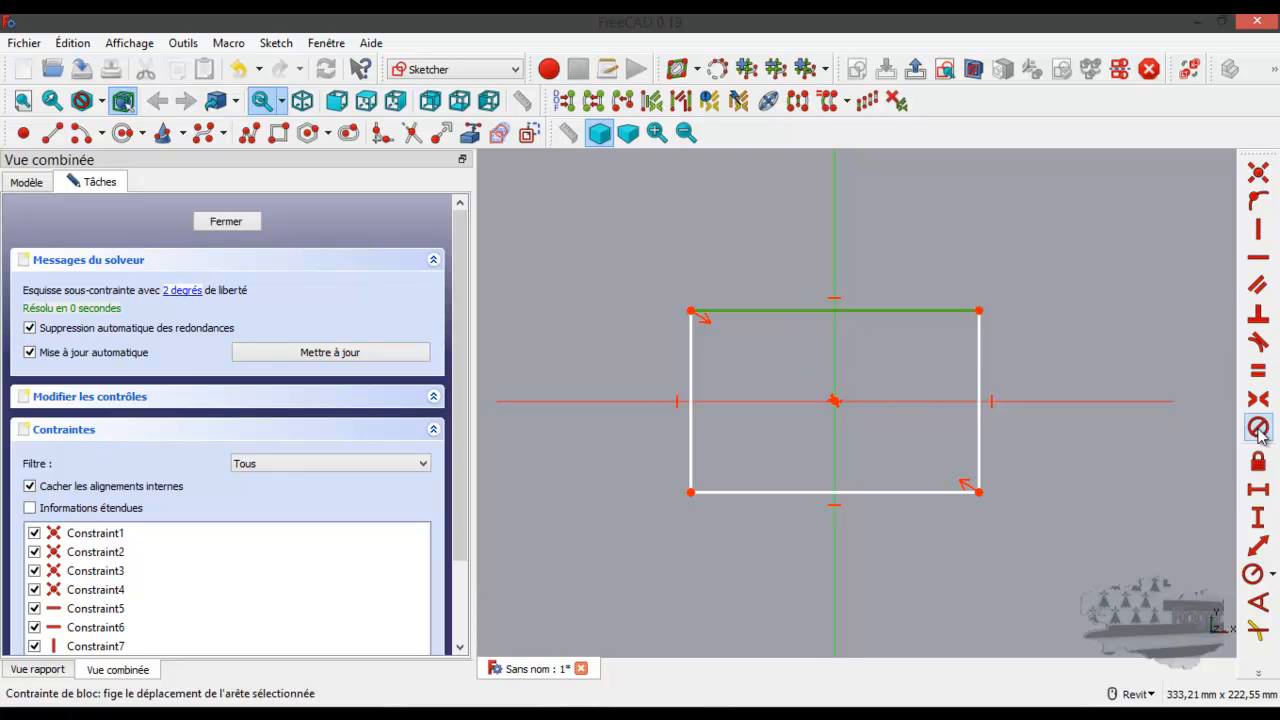
click(1258, 487)
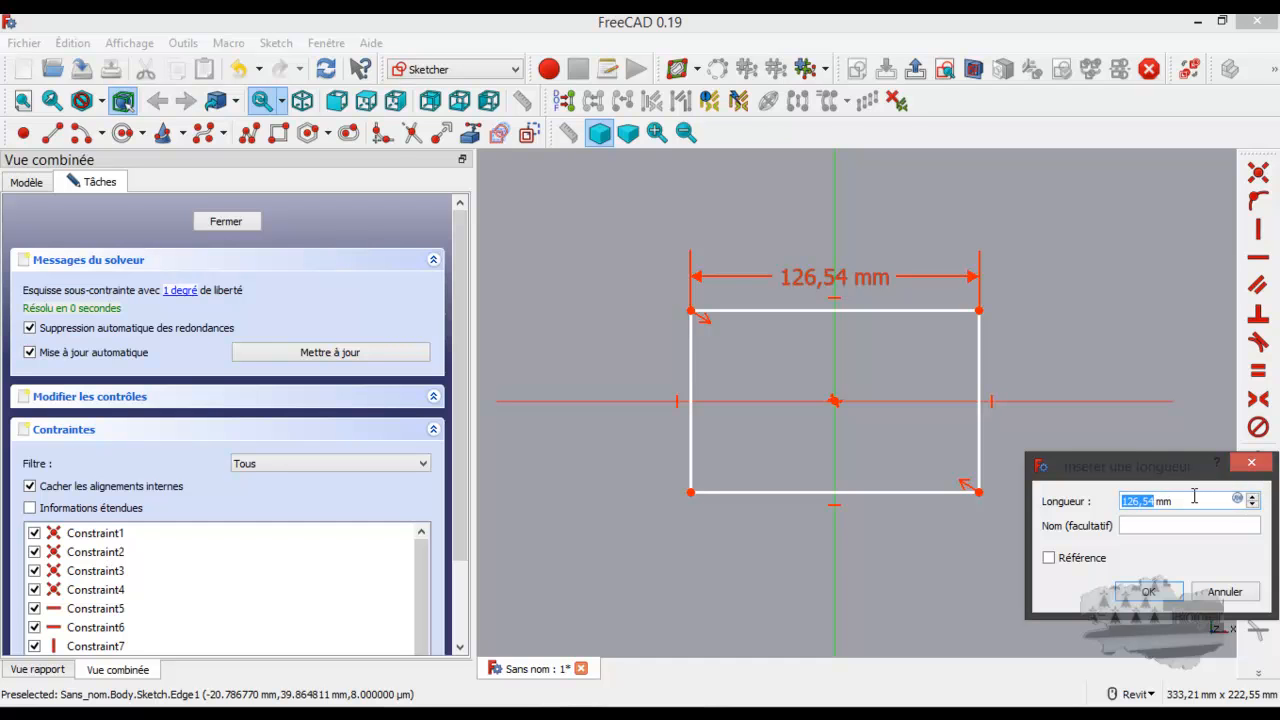
text(80)
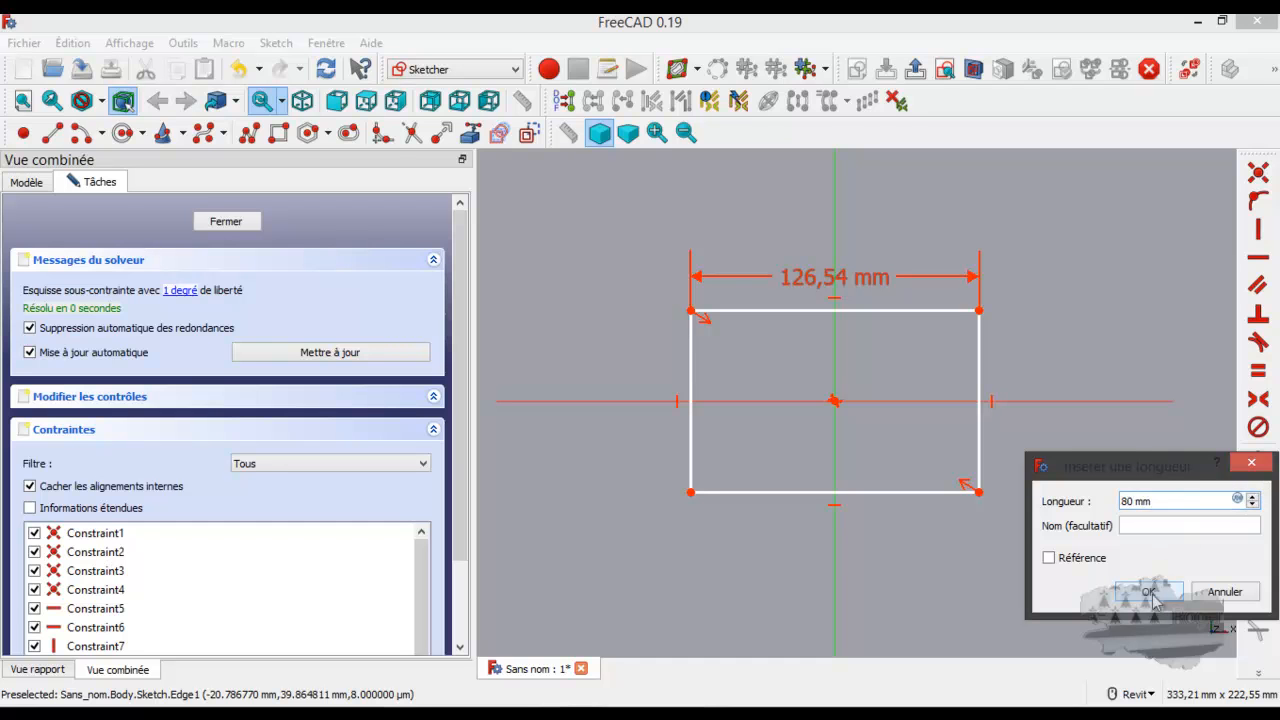
click(1152, 593)
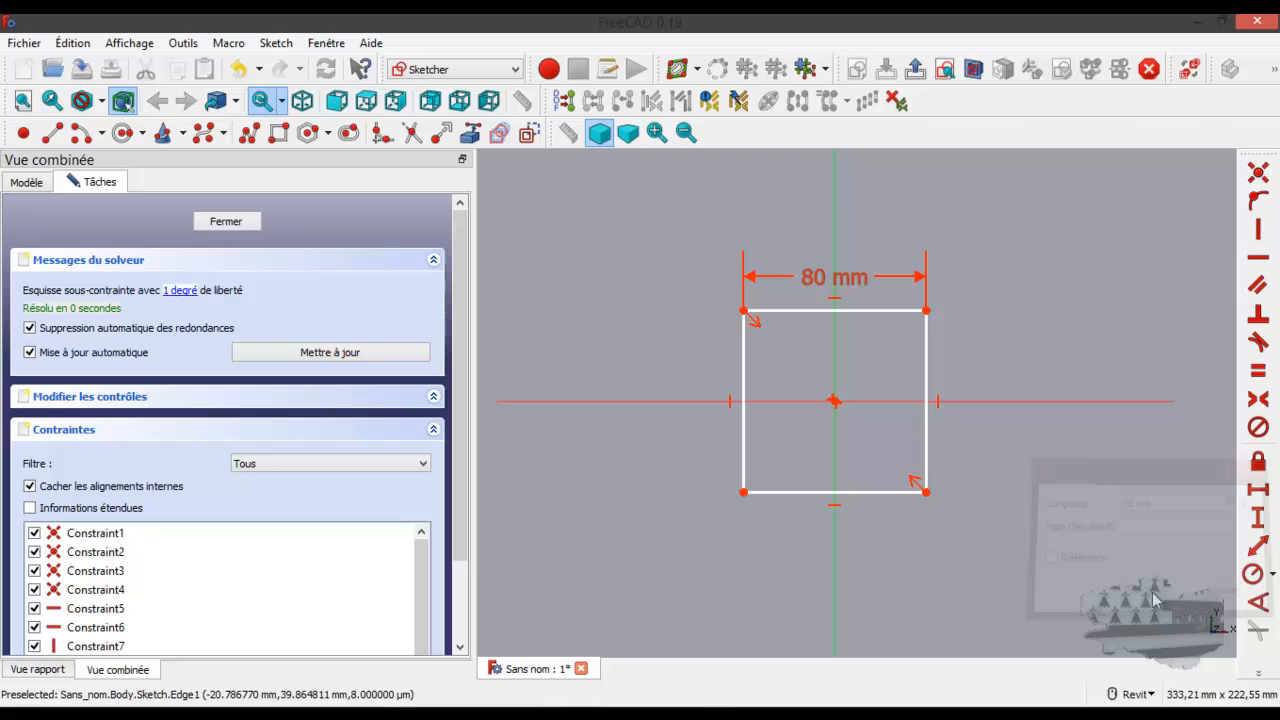
click(927, 375)
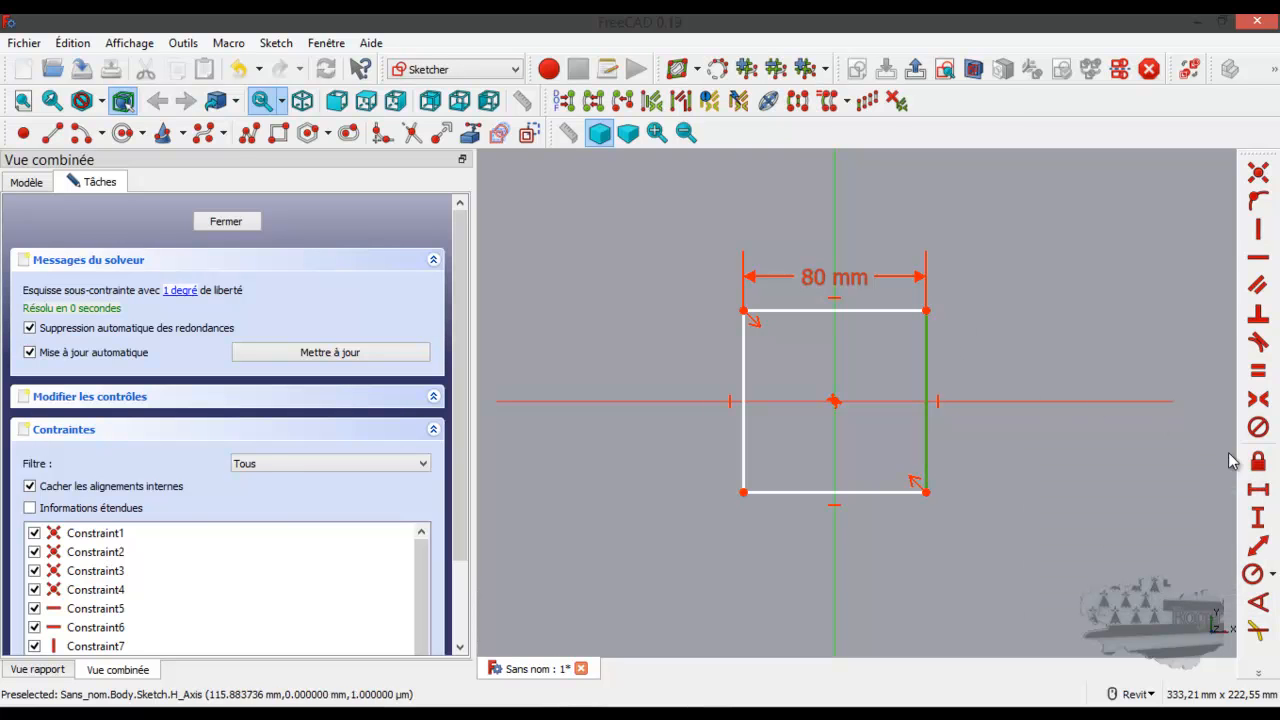
click(1258, 517)
text(40mm)
key(Return)
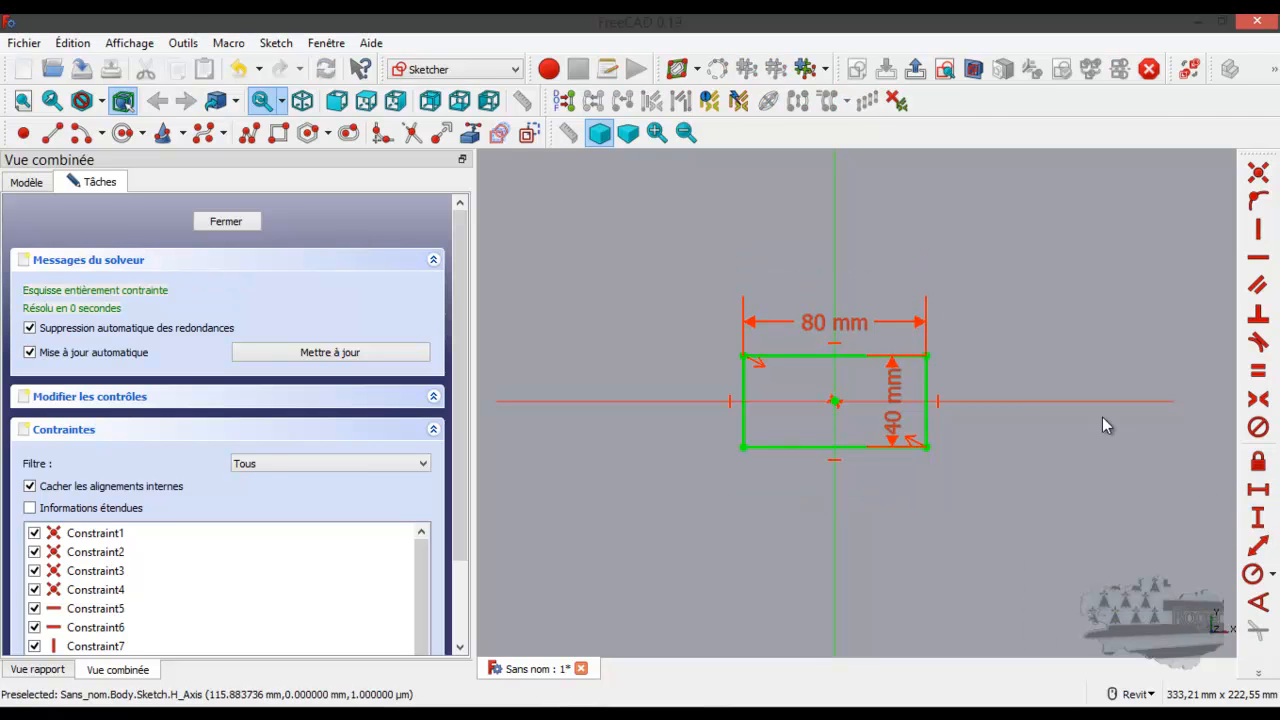
click(237, 222)
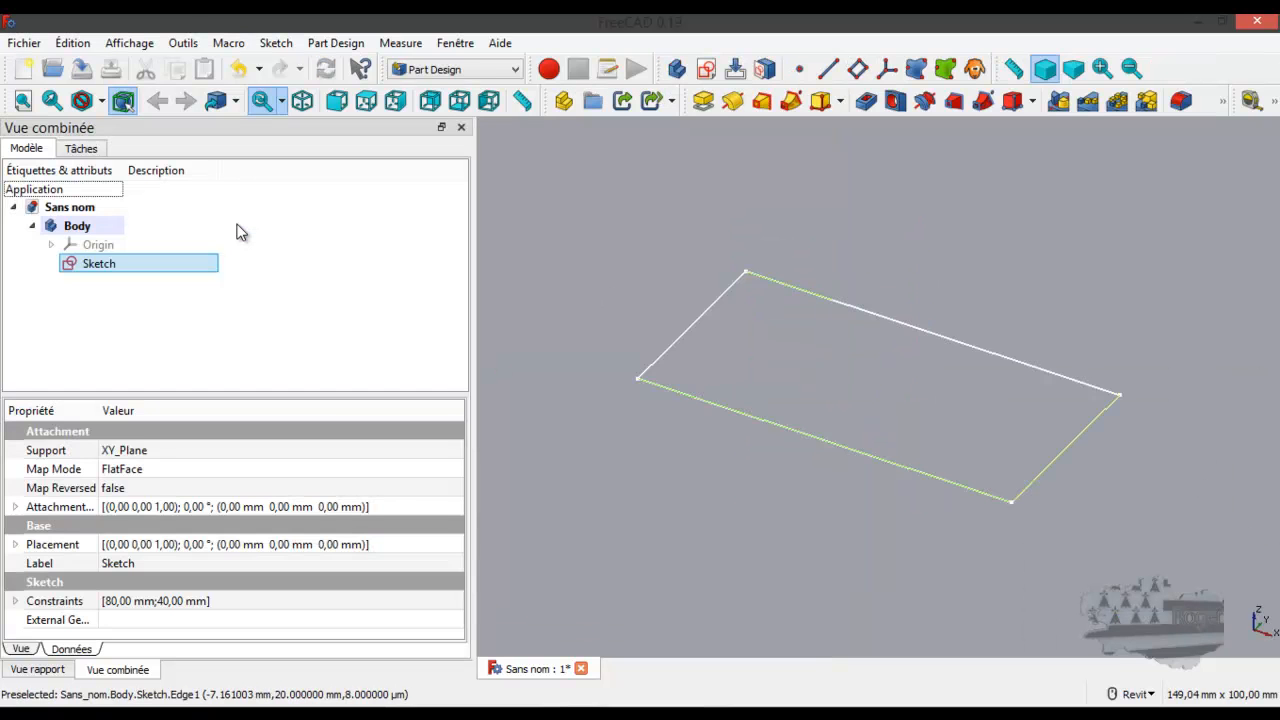
Step: Pad the rectangular sketch to a length of 40 mm
click(703, 100)
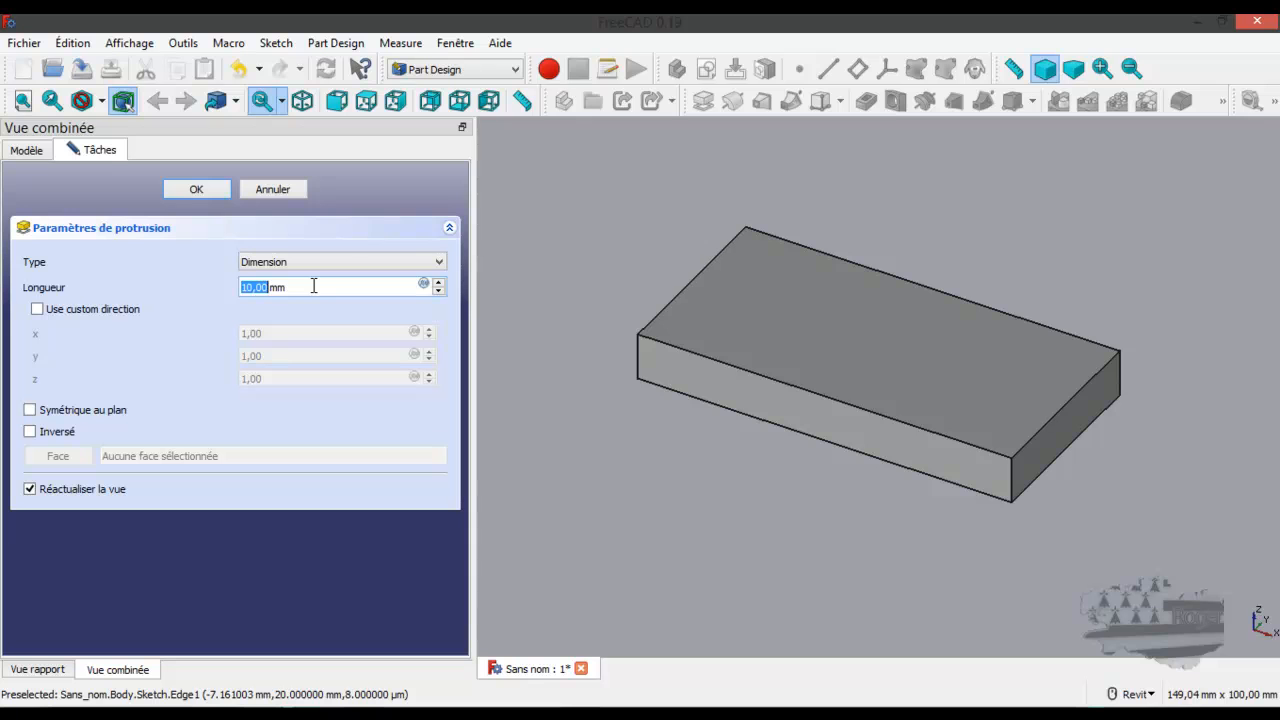
text(40)
key(Return)
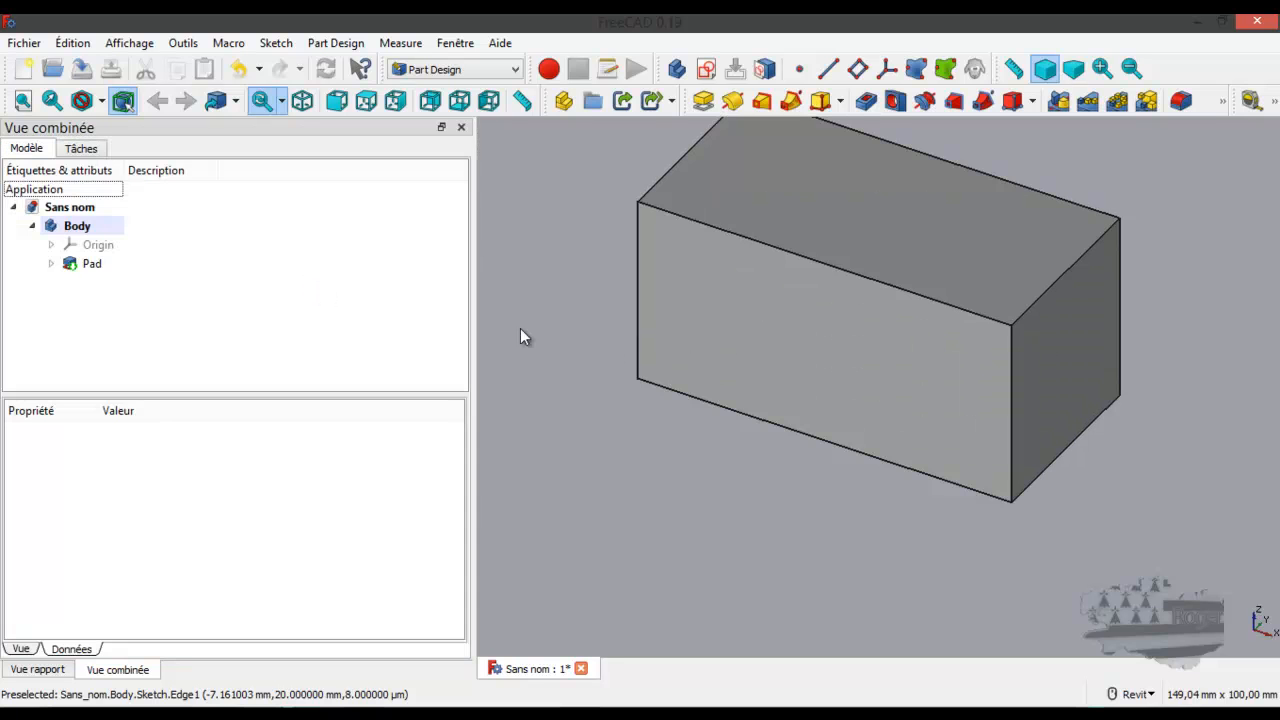
Step: Start a new sketch on the top face of the padded block
scroll(655, 366, down, 4)
scroll(700, 275, up, 3)
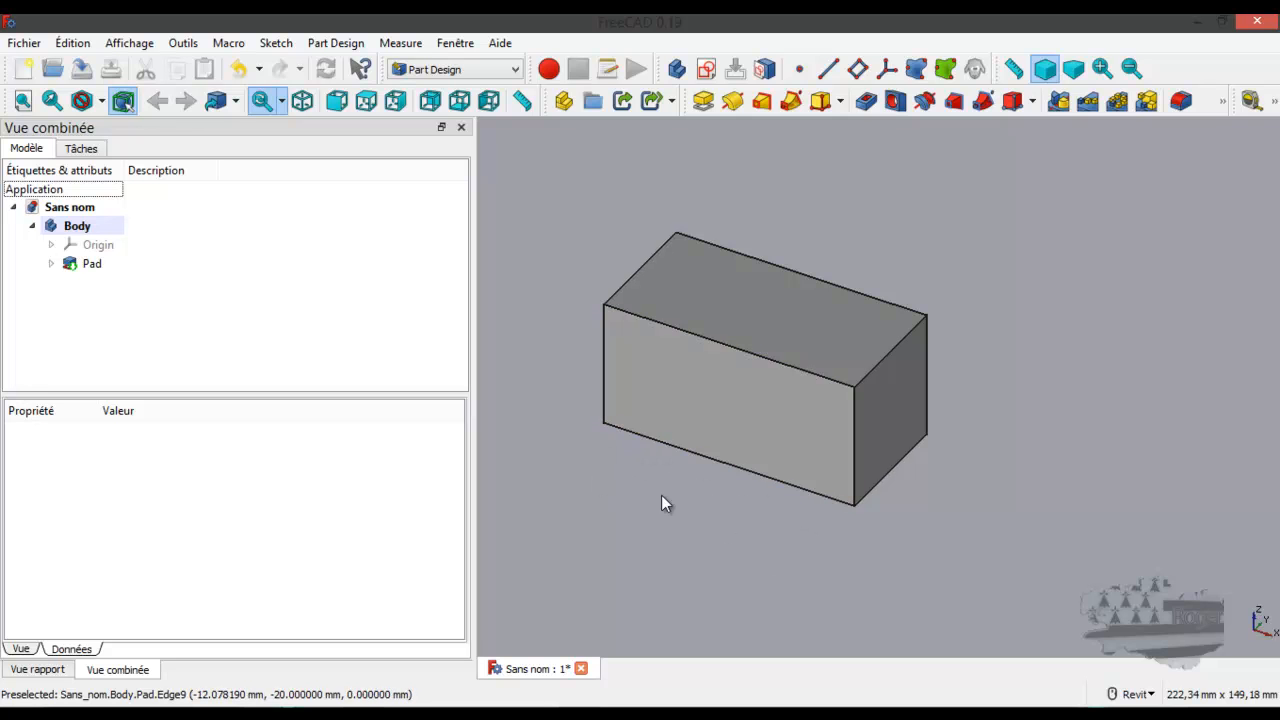
click(692, 305)
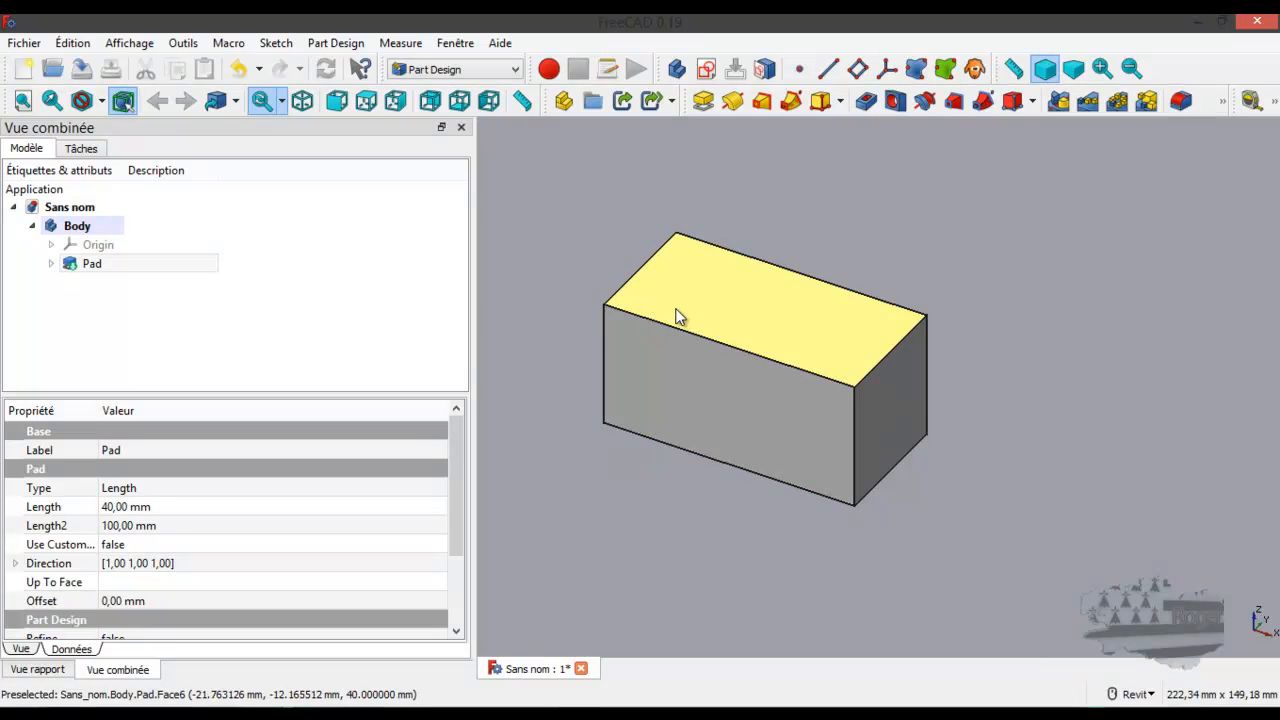
click(737, 301)
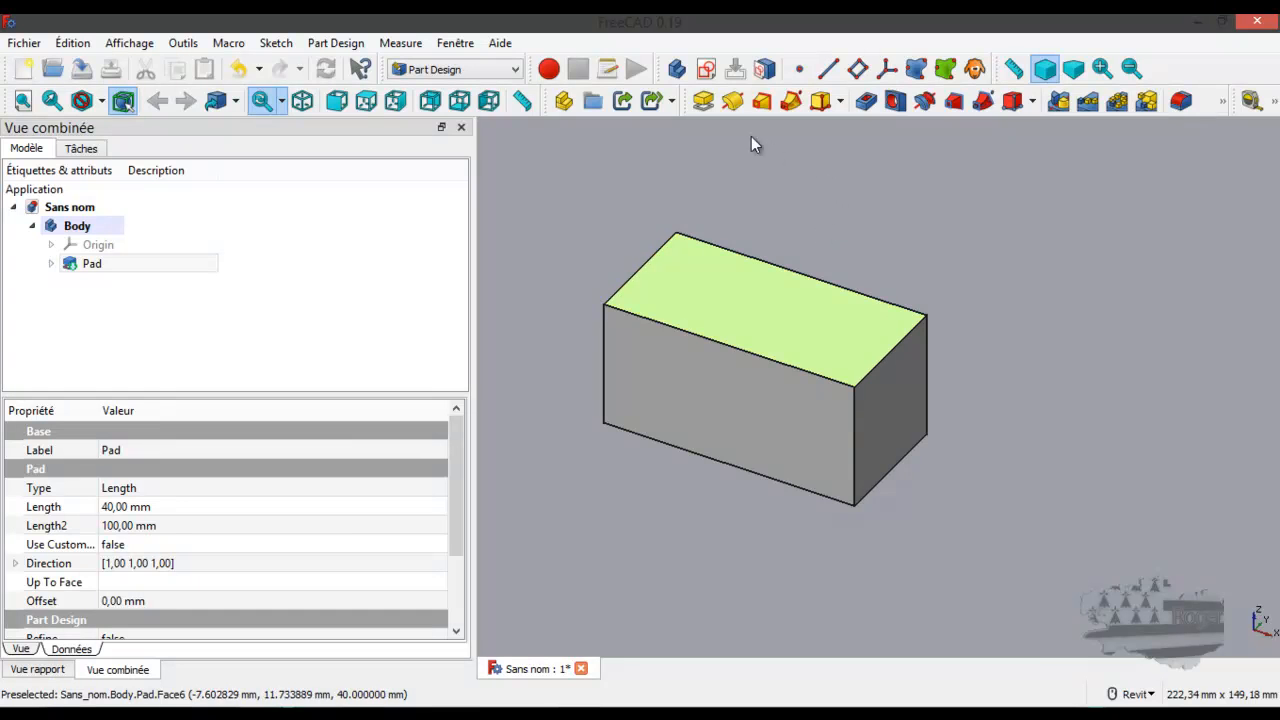
click(707, 69)
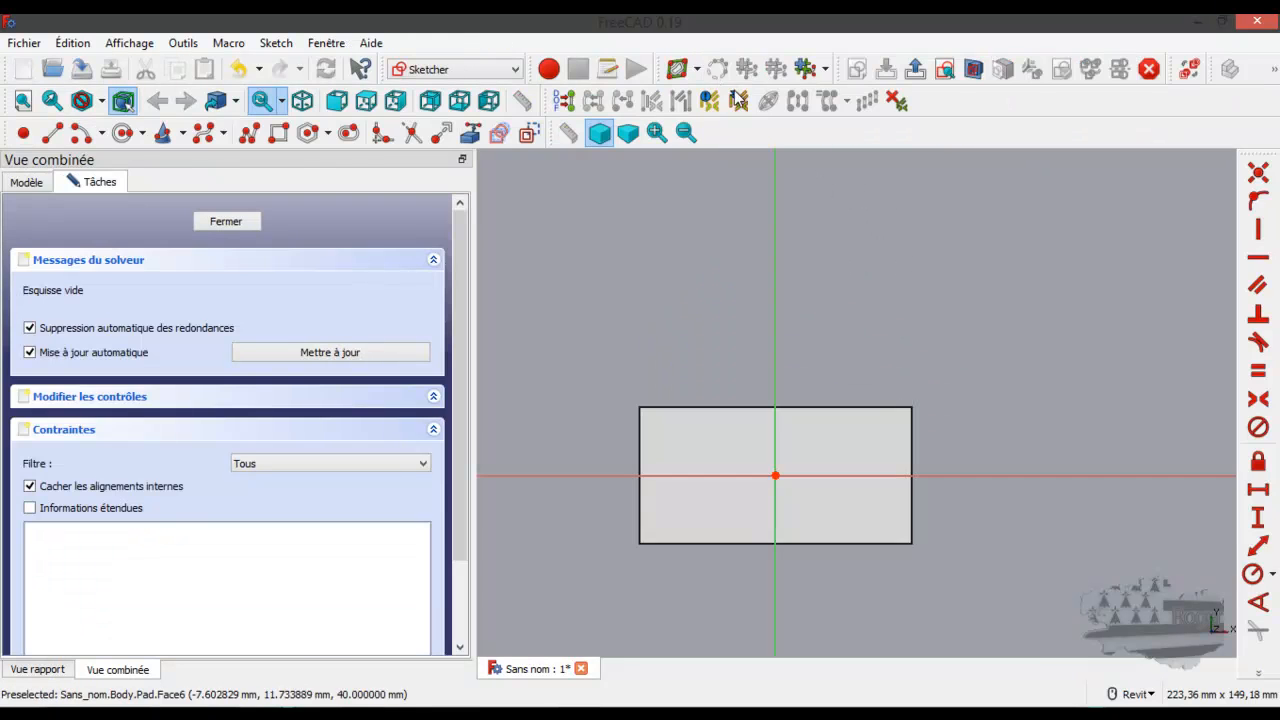
Step: Draw a circle of about 6 mm radius centred on the horizontal axis, in the left half of the face
click(123, 133)
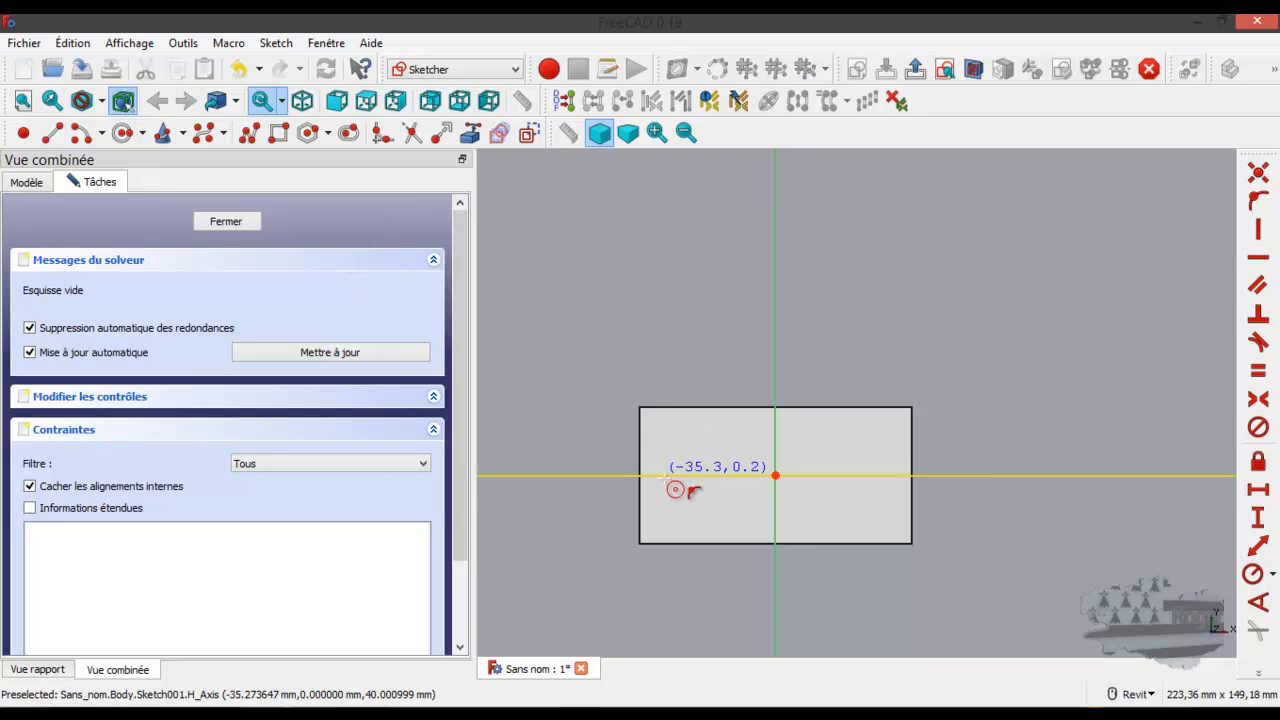
click(683, 475)
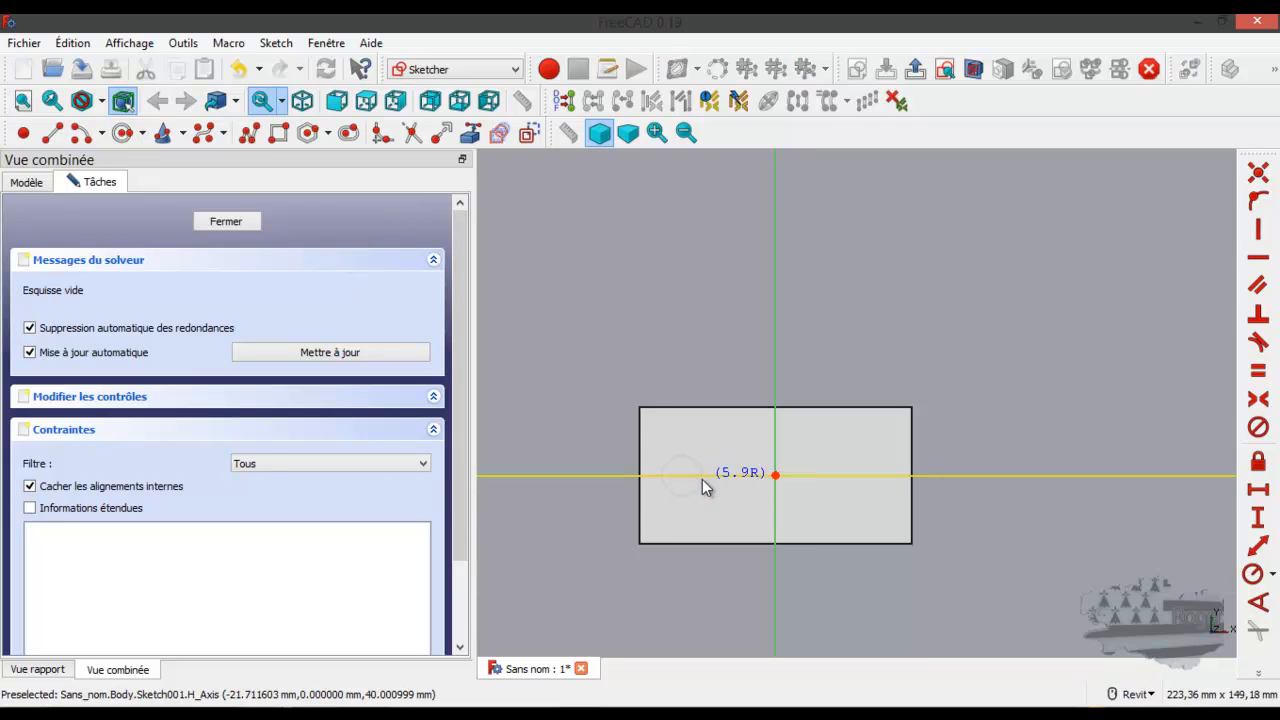
click(703, 487)
right_click(610, 436)
Step: Switch the display style of the 3D view to wireframe (Filaire)
scroll(707, 490, up, 2)
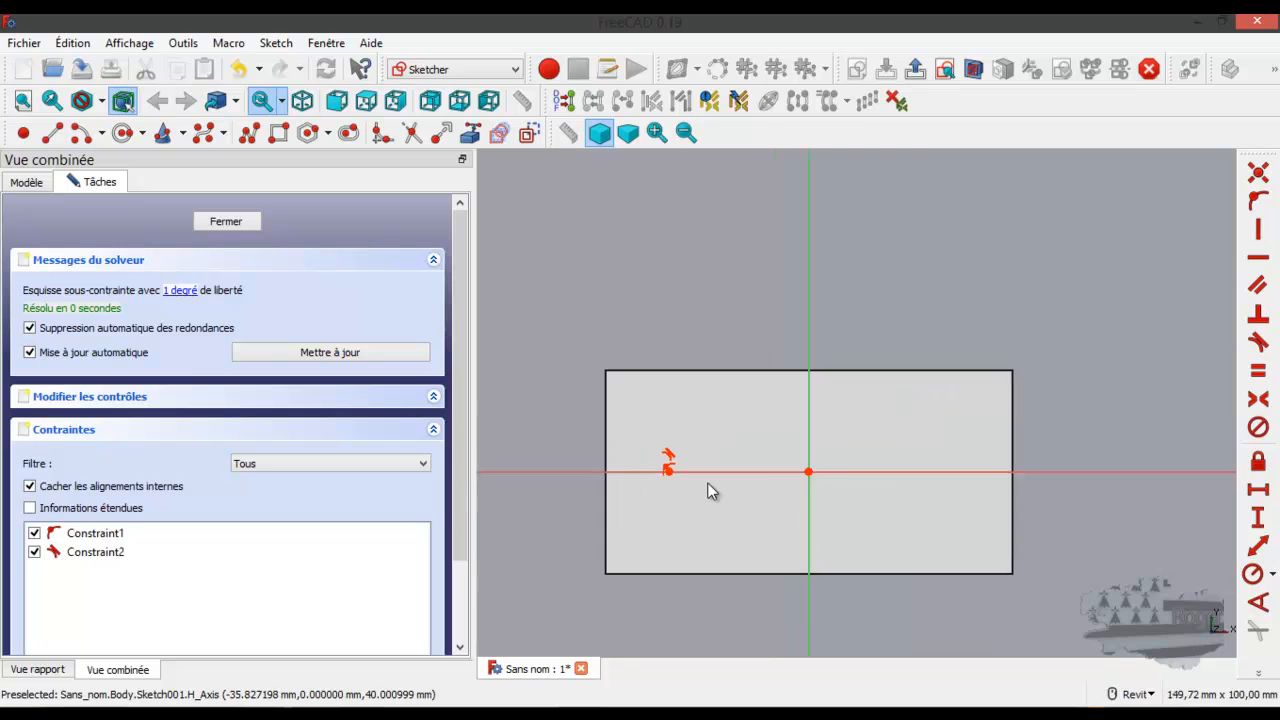
scroll(700, 486, up, 3)
scroll(652, 475, down, 1)
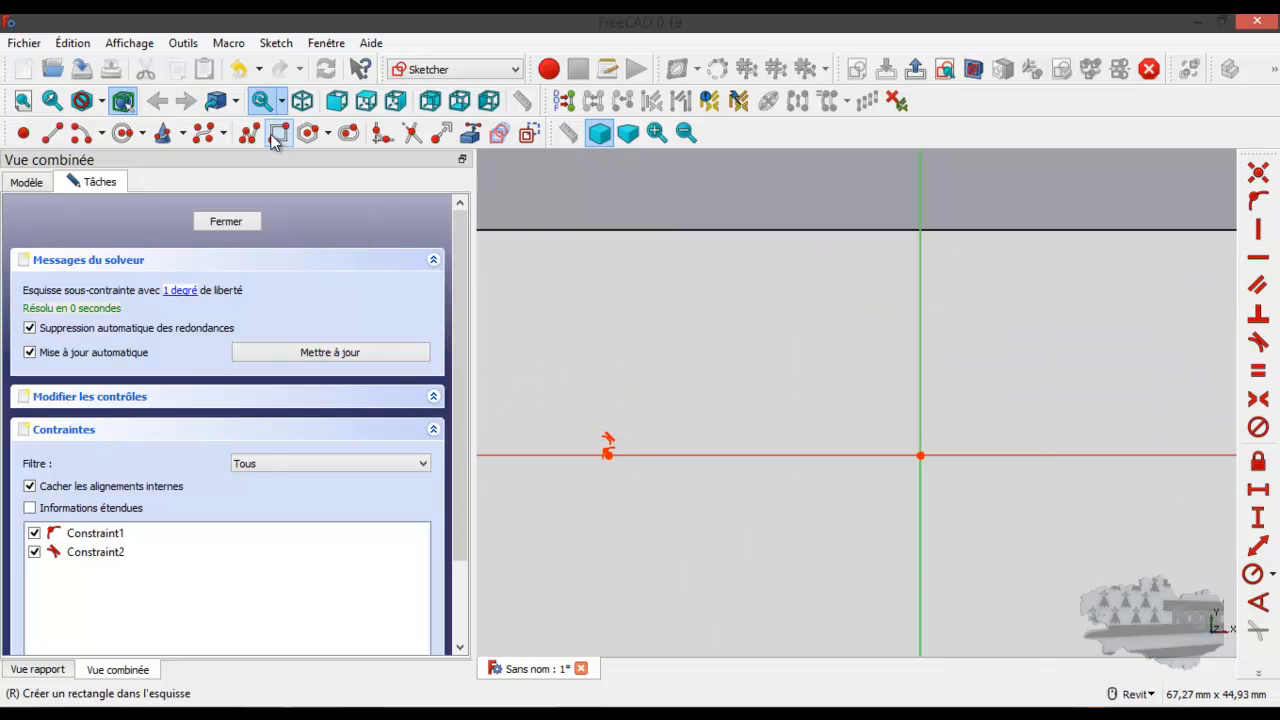
click(100, 101)
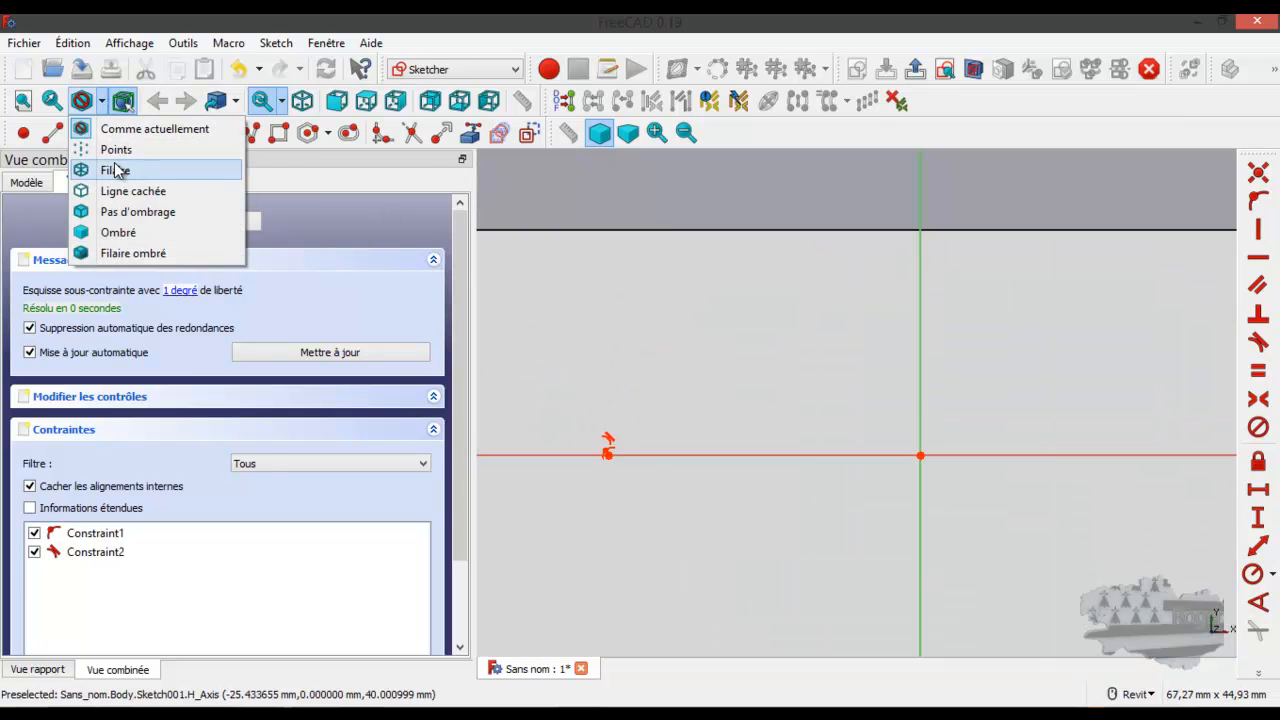
click(117, 170)
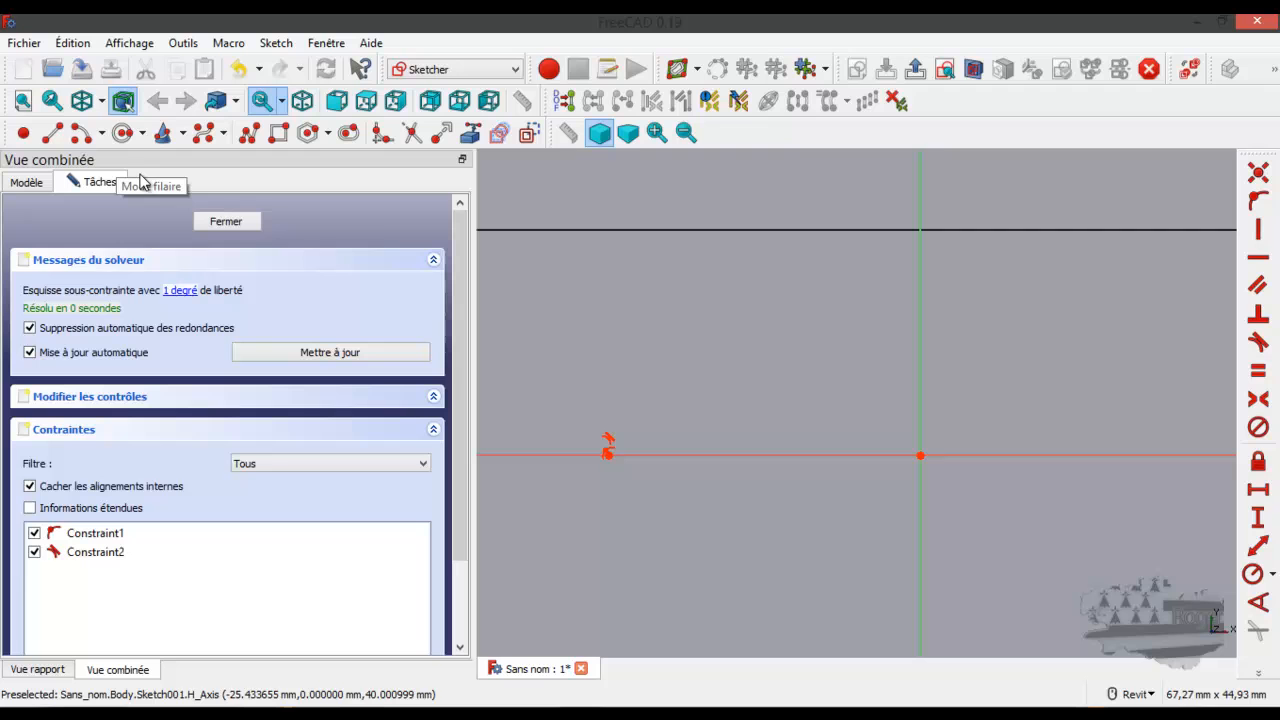
Step: Delete both constraints on the sketched circle, and delete the circle itself from the sketch
click(609, 457)
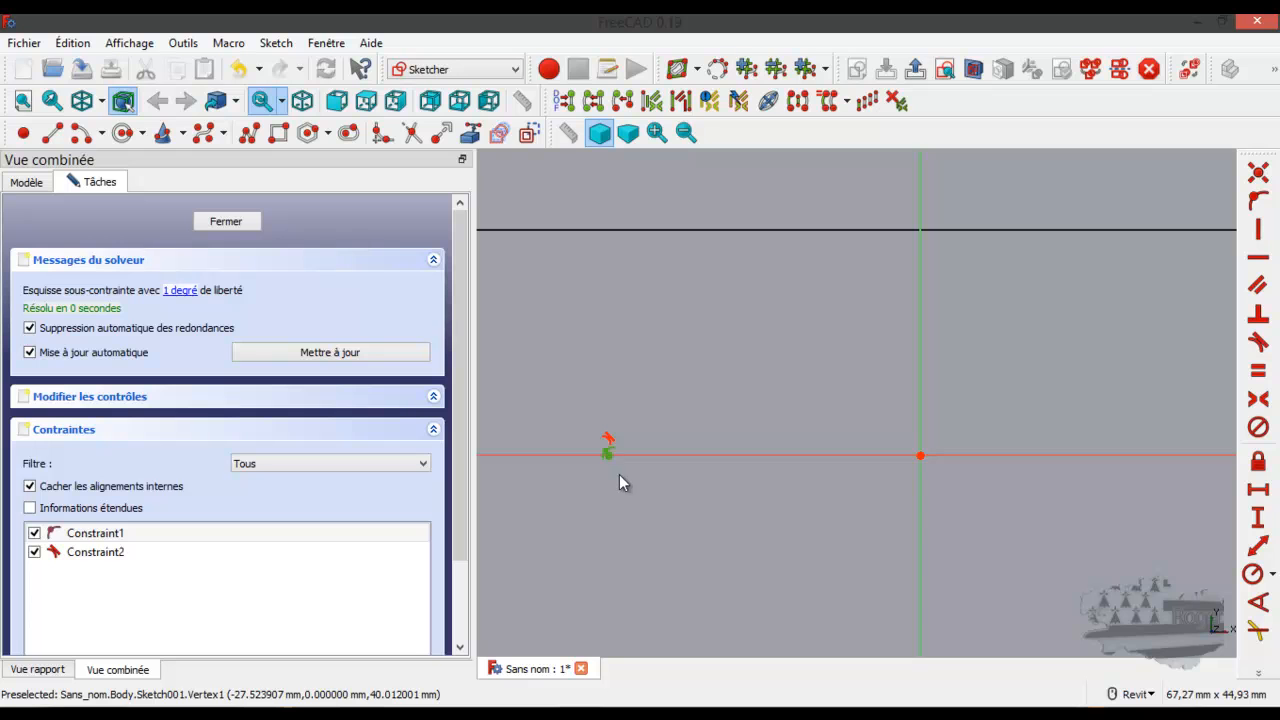
key(Delete)
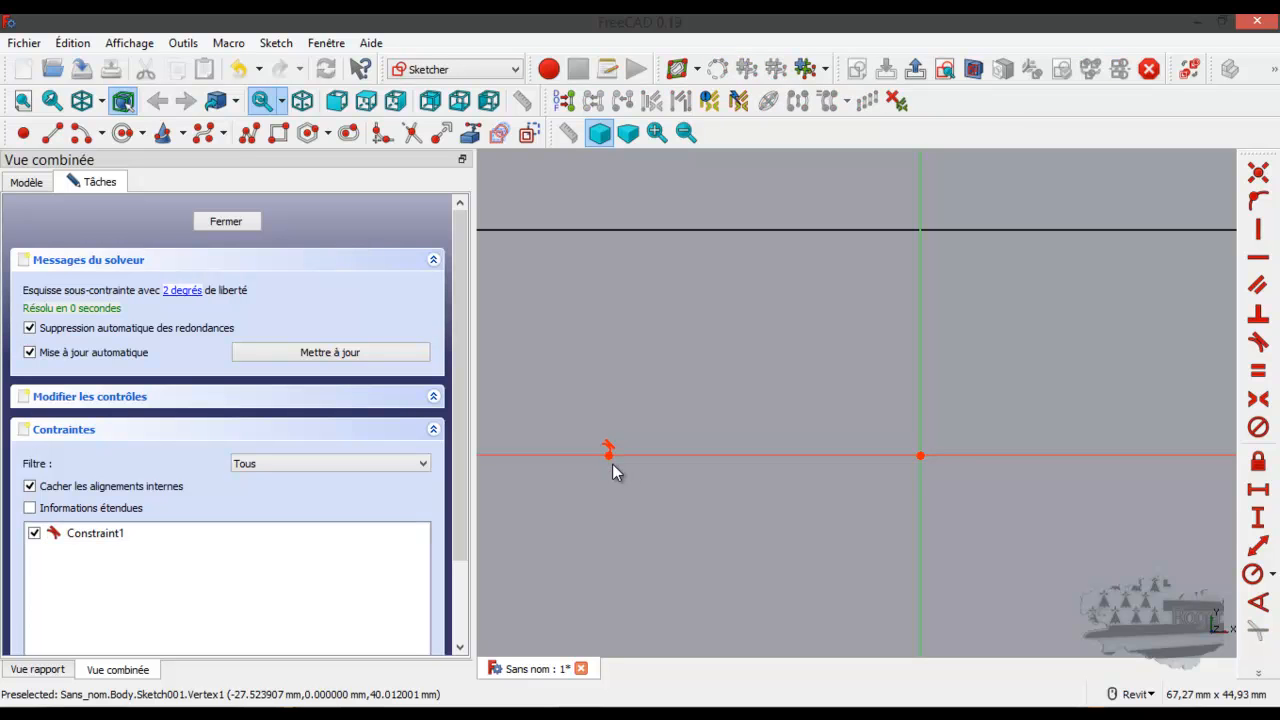
click(608, 446)
key(Delete)
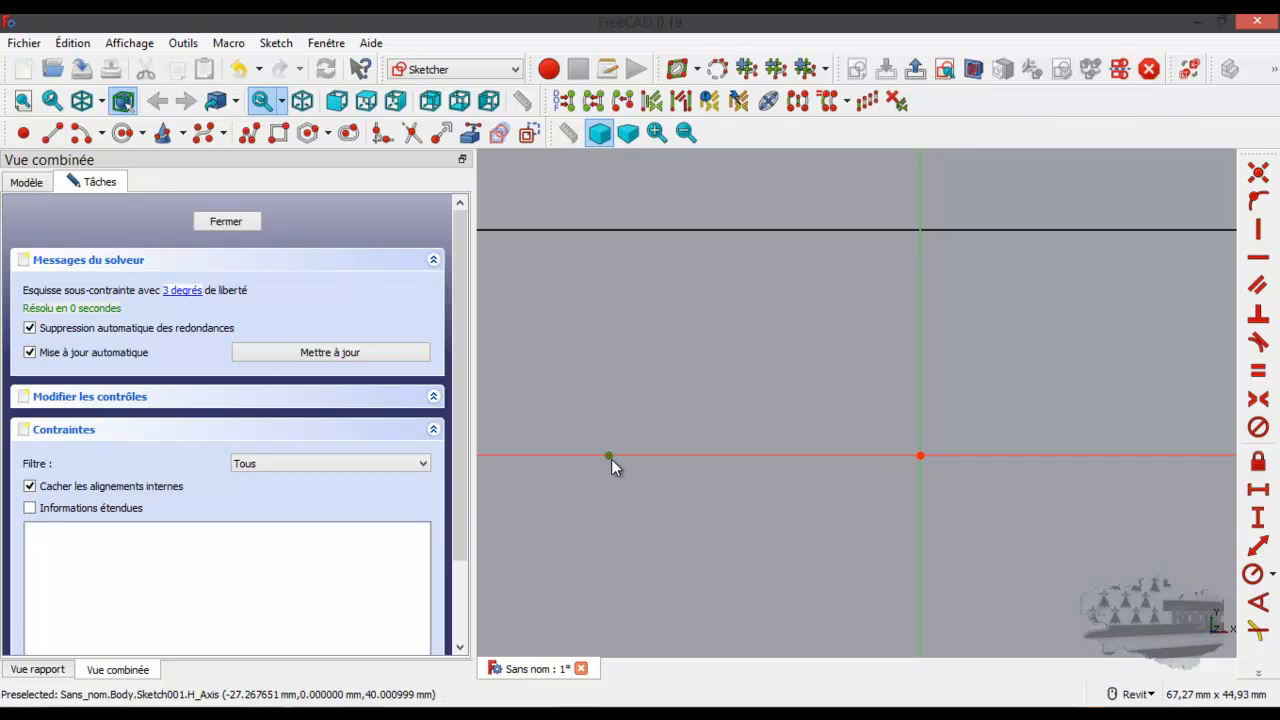
scroll(677, 472, down, 5)
scroll(679, 470, up, 2)
mouse_move(728, 415)
mouse_down()
mouse_move(646, 523)
mouse_move(641, 509)
mouse_up()
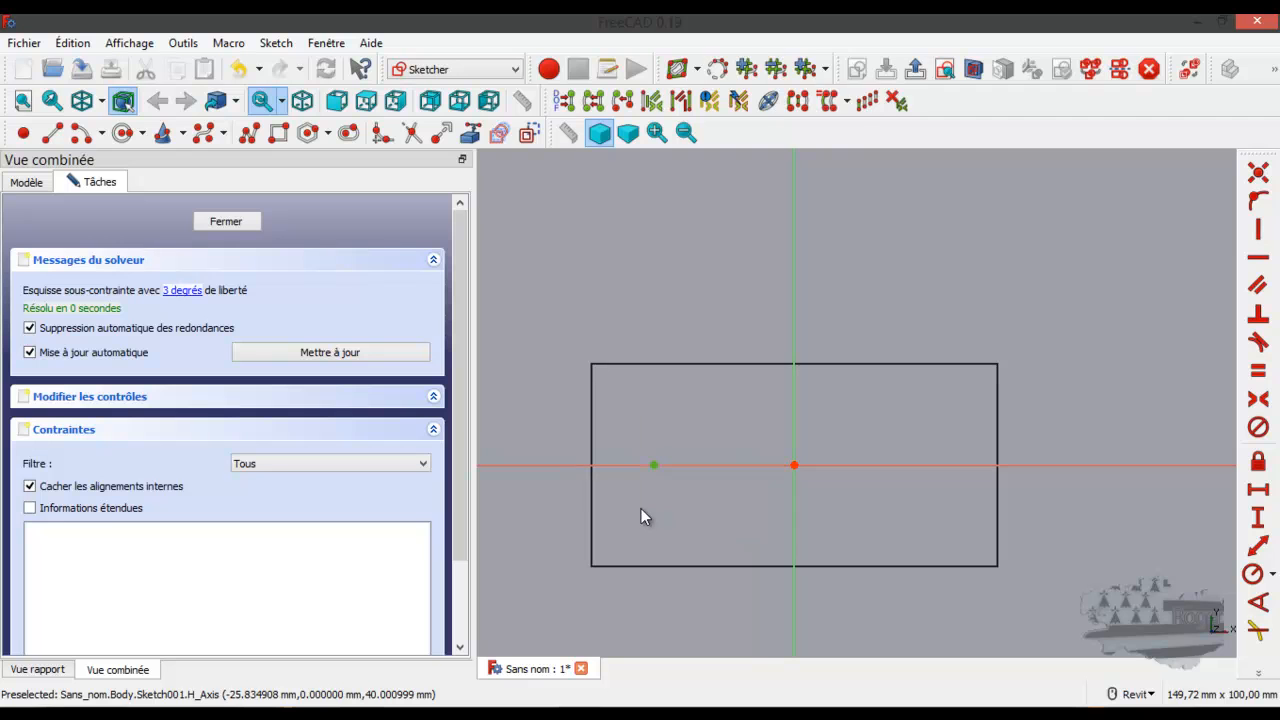
key(Delete)
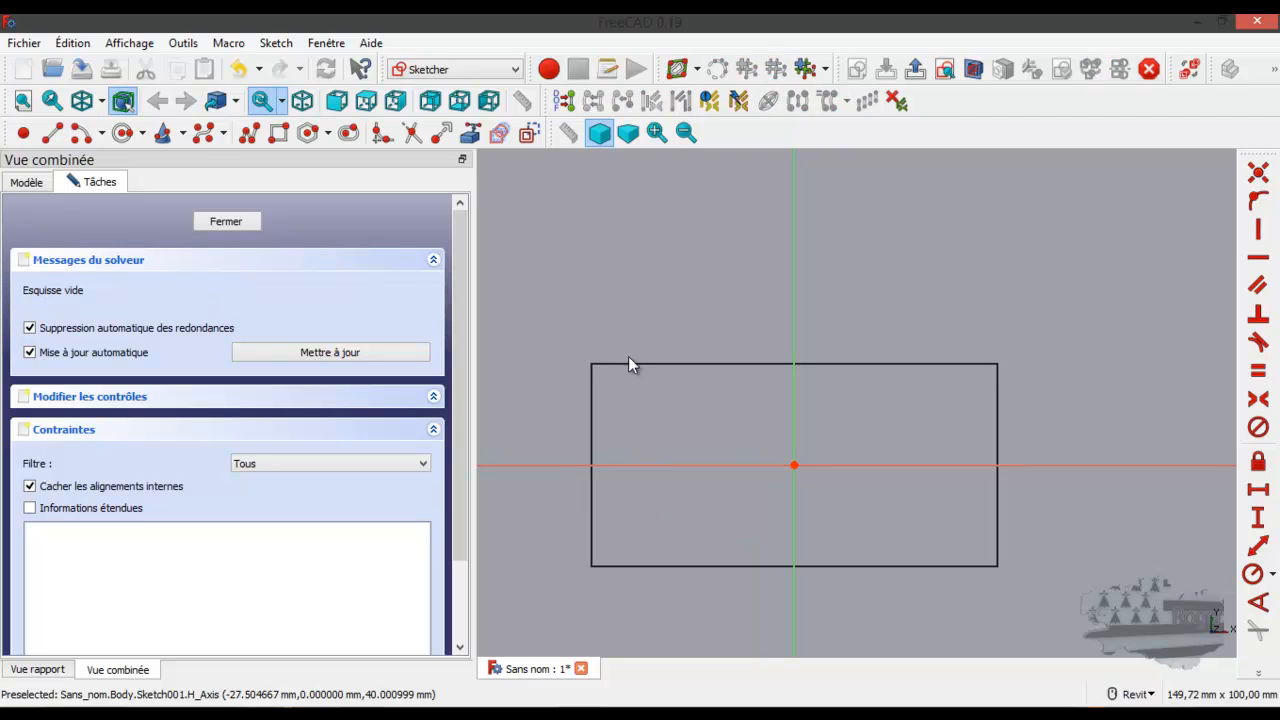
Step: Draw a small circle centred on the horizontal axis in the left half of the face, and close the sketch
click(123, 133)
click(654, 464)
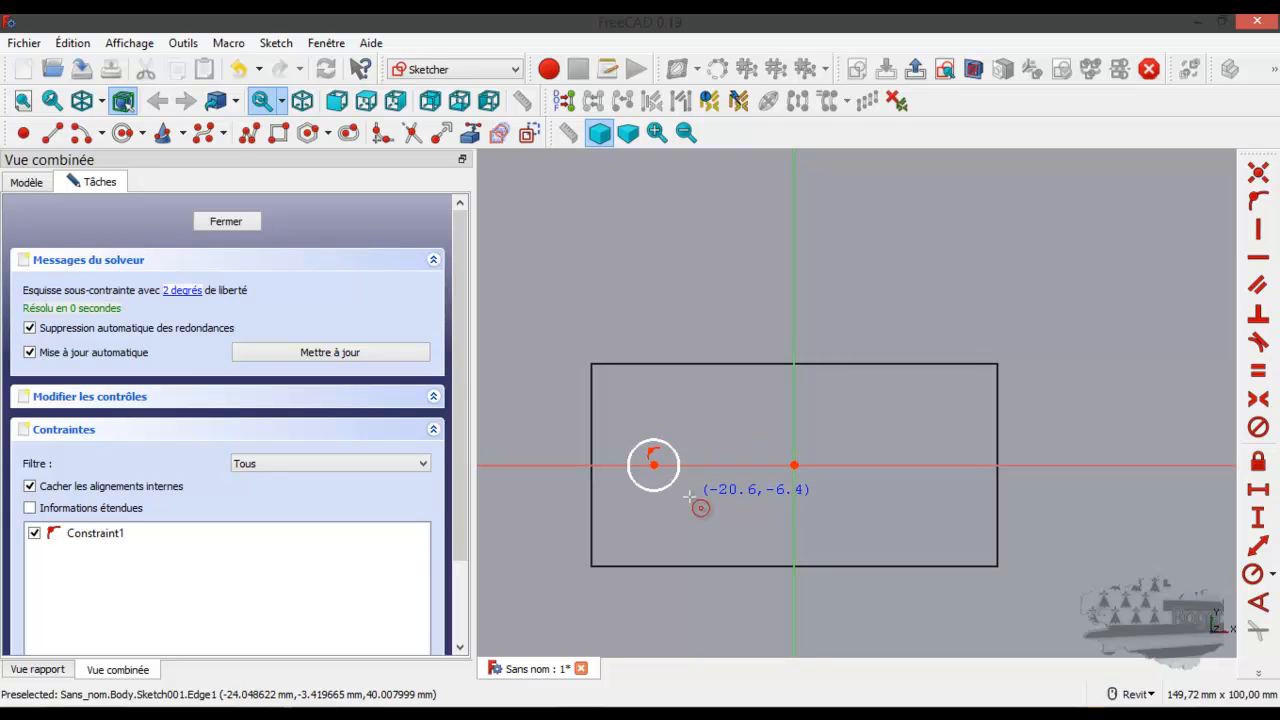
click(225, 222)
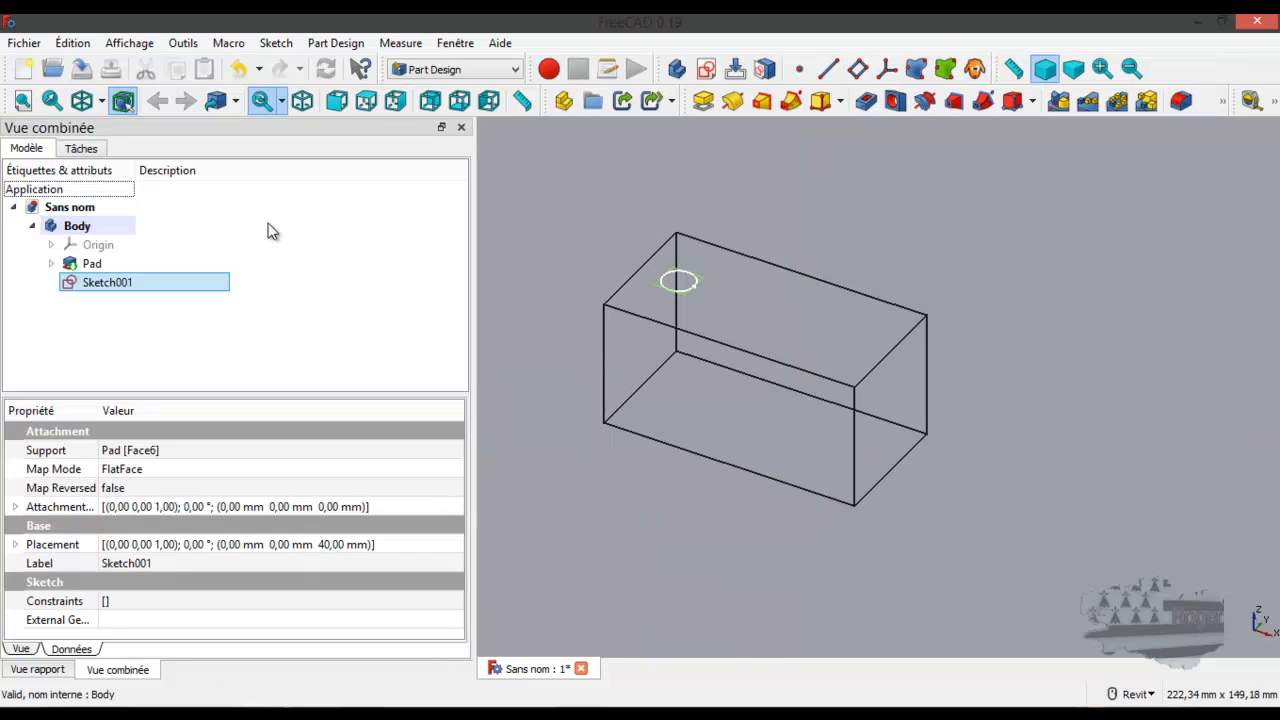
Step: Set the display style to shaded with edges (Filaire ombré) and the Body's transparency to 55
click(103, 101)
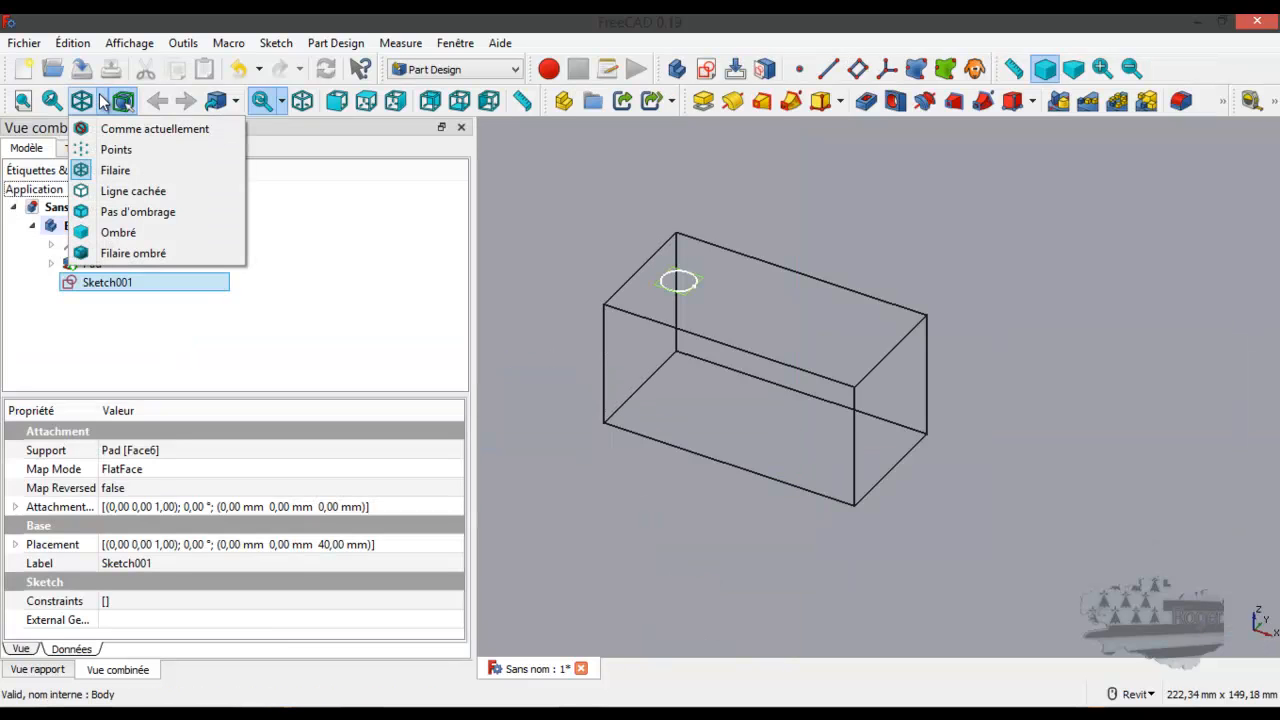
click(128, 253)
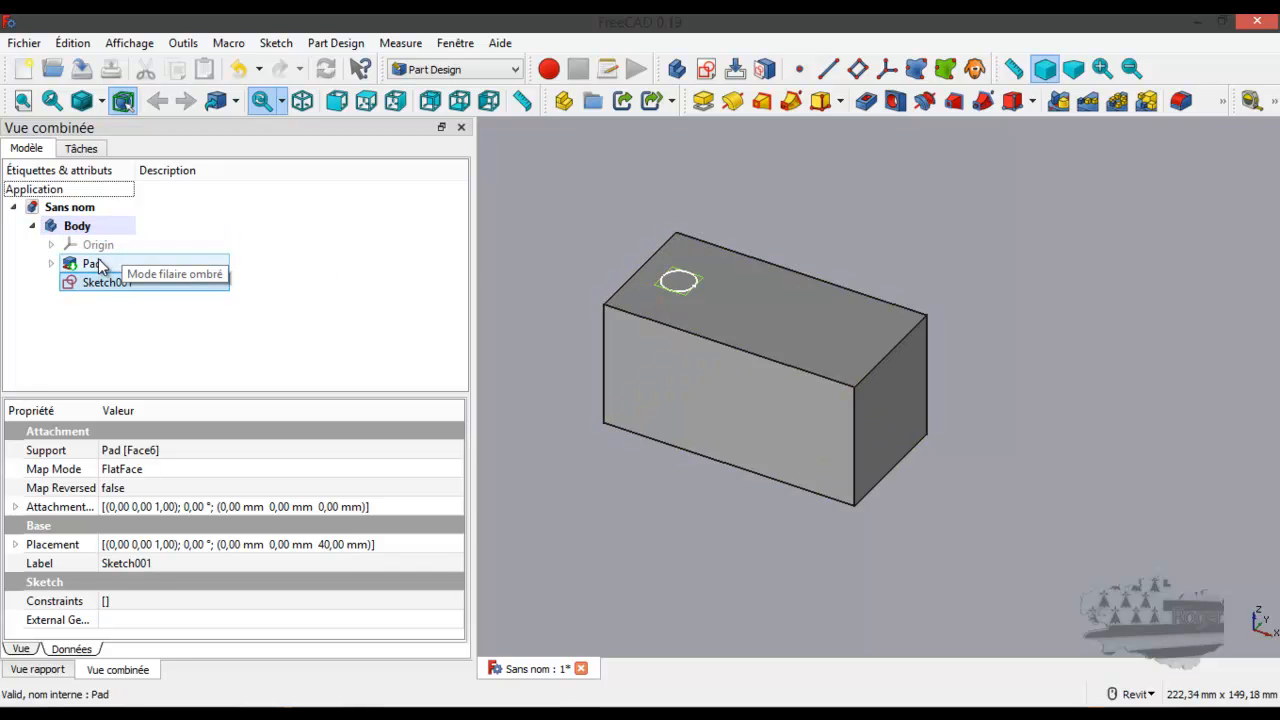
right_click(84, 227)
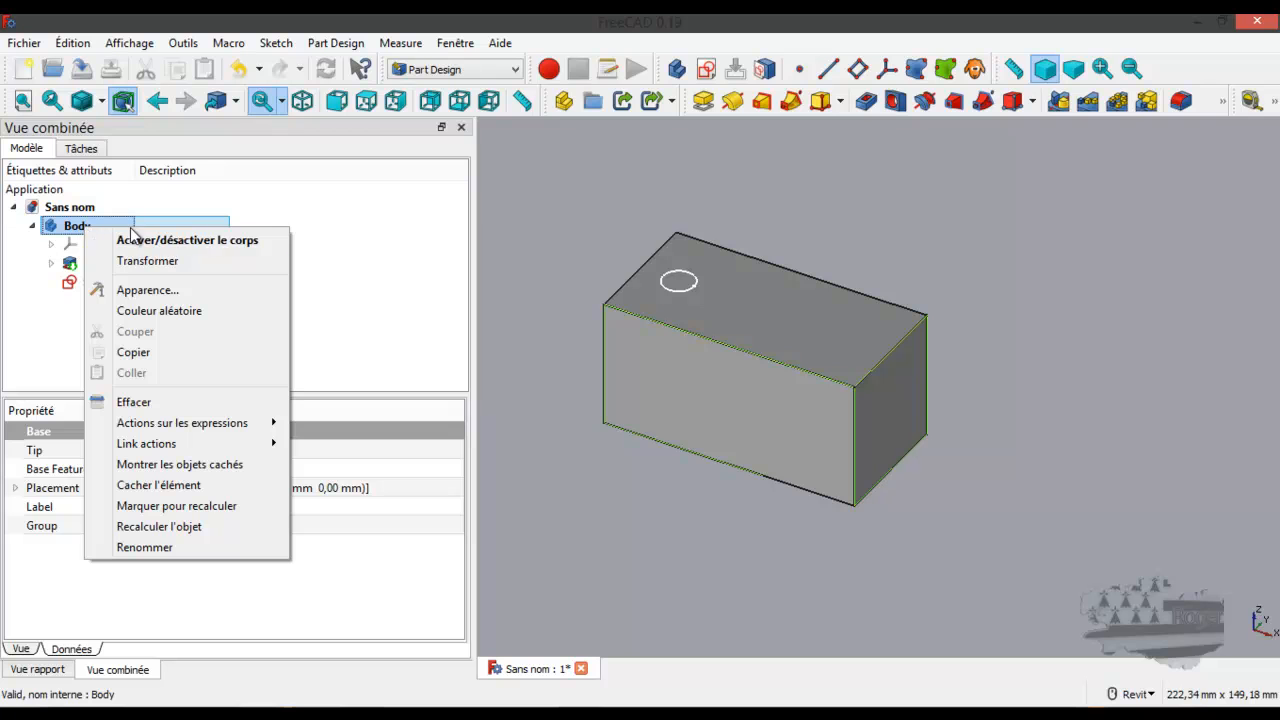
click(148, 290)
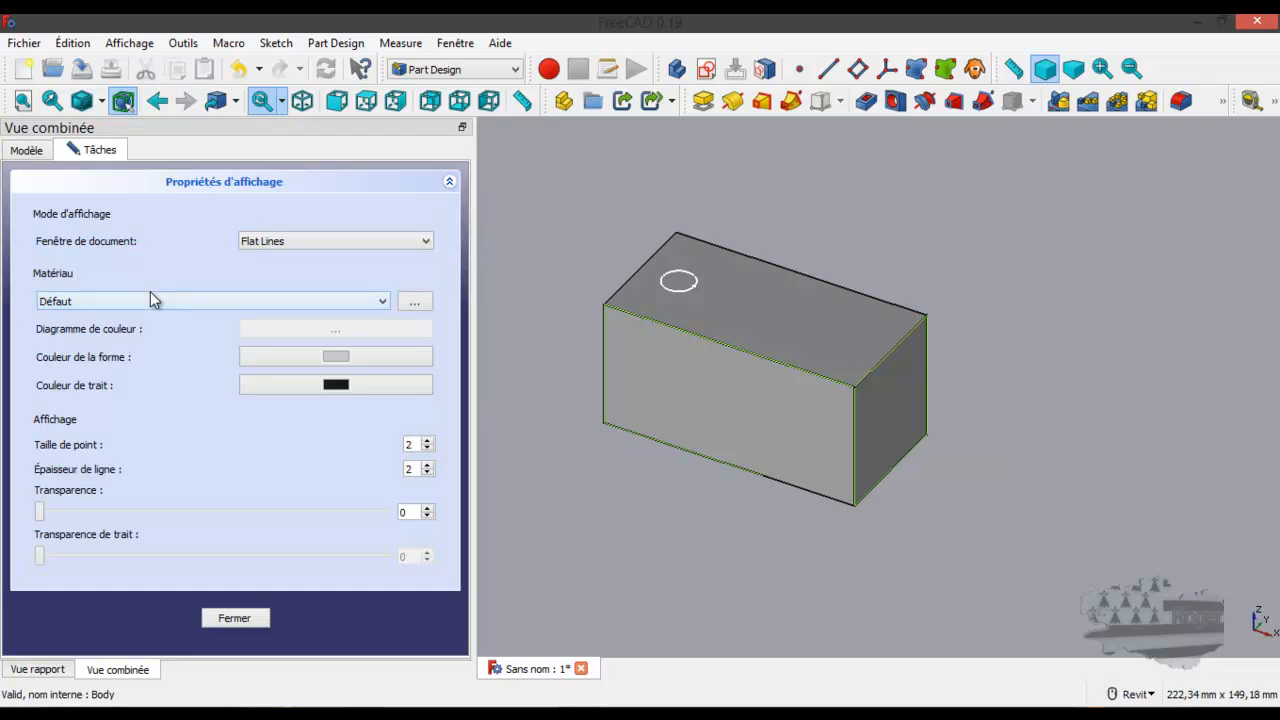
drag(45, 512, 233, 515)
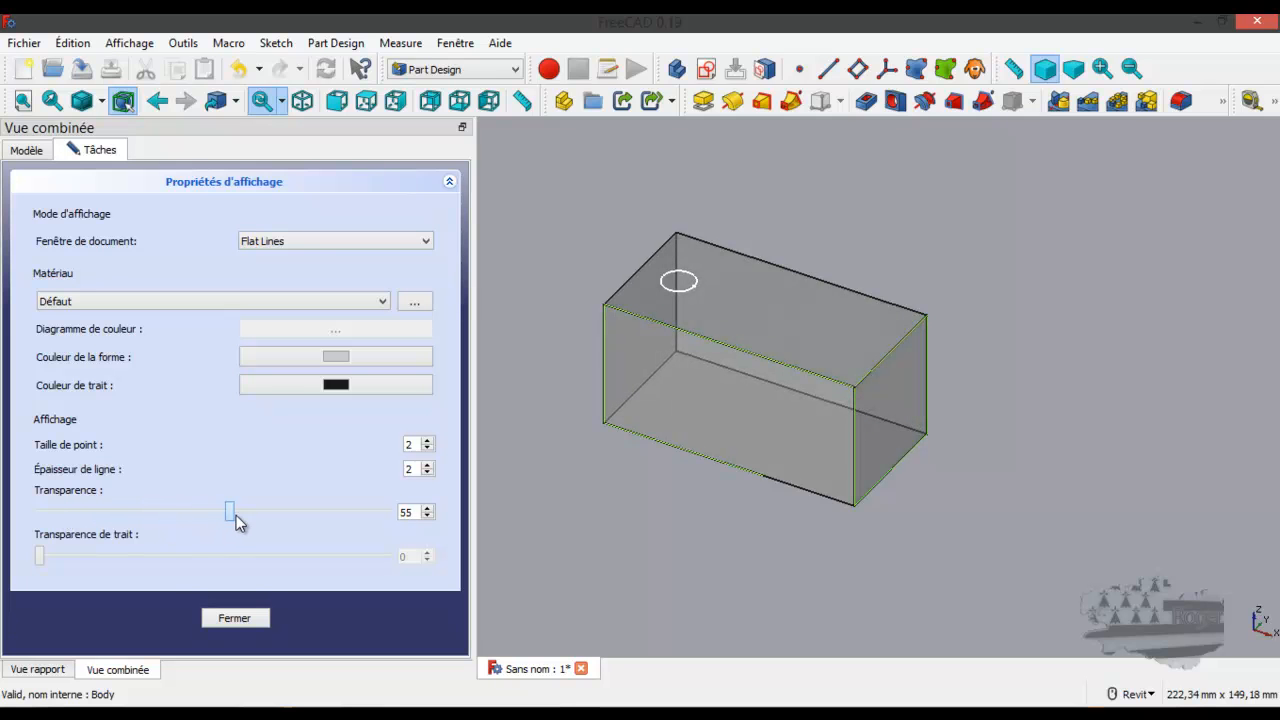
click(250, 616)
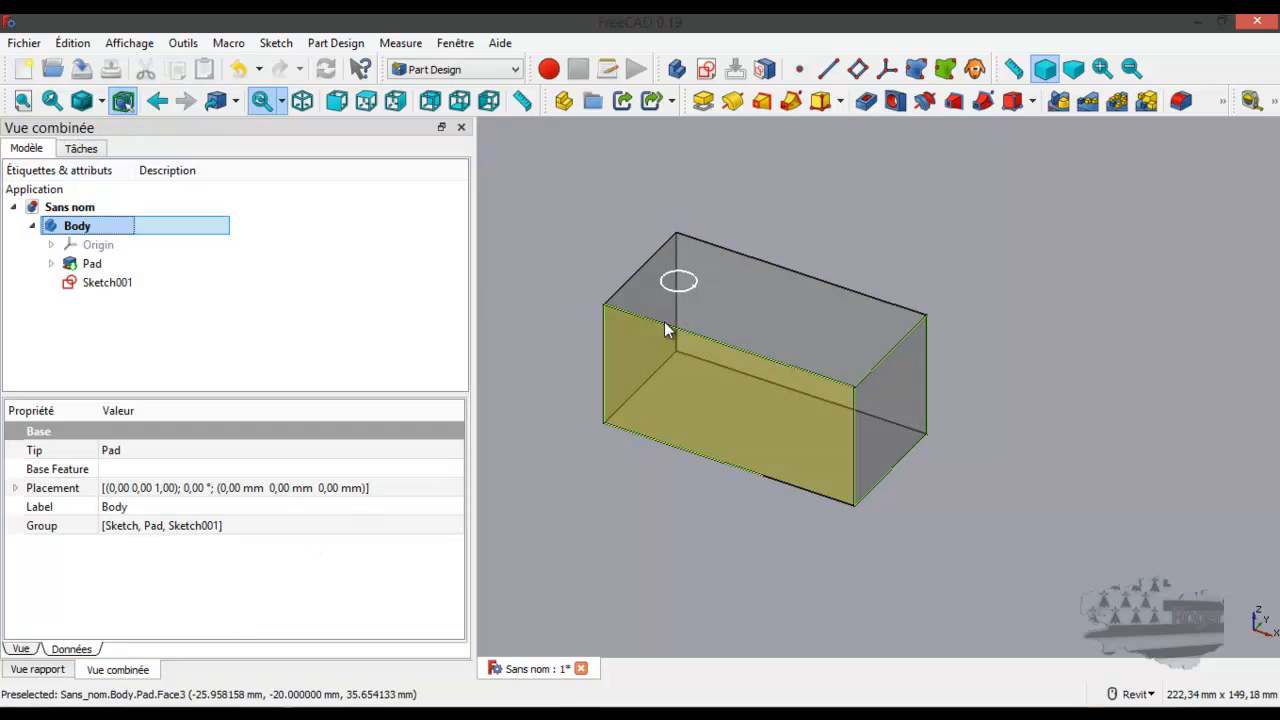
scroll(580, 305, up, 4)
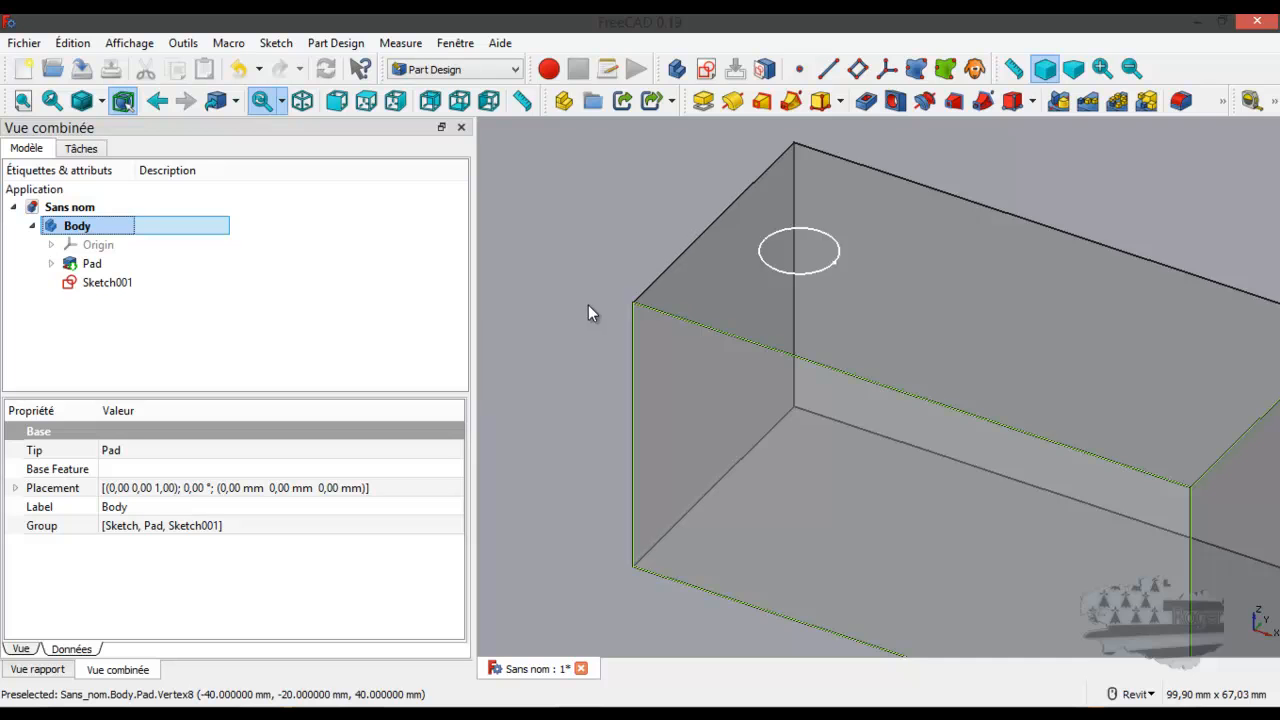
scroll(588, 310, down, 3)
click(576, 303)
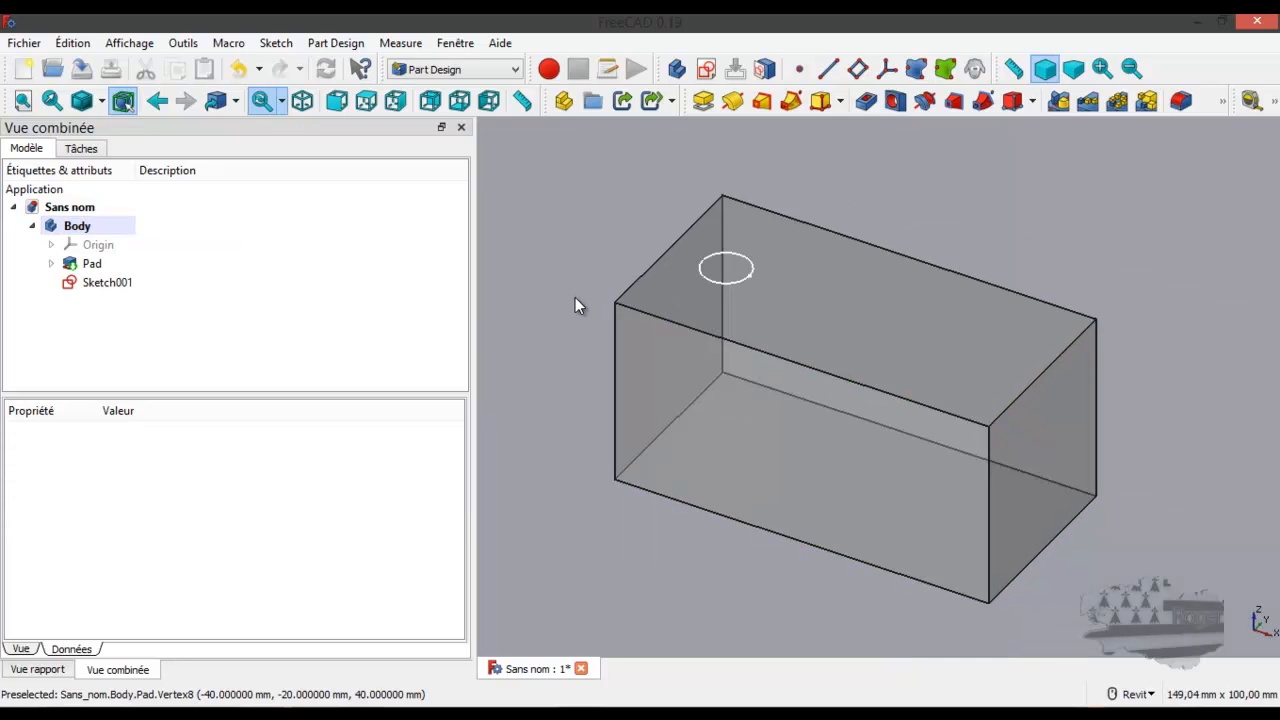
Step: Start a Hole feature in the block from the circle sketch on its top face
click(121, 283)
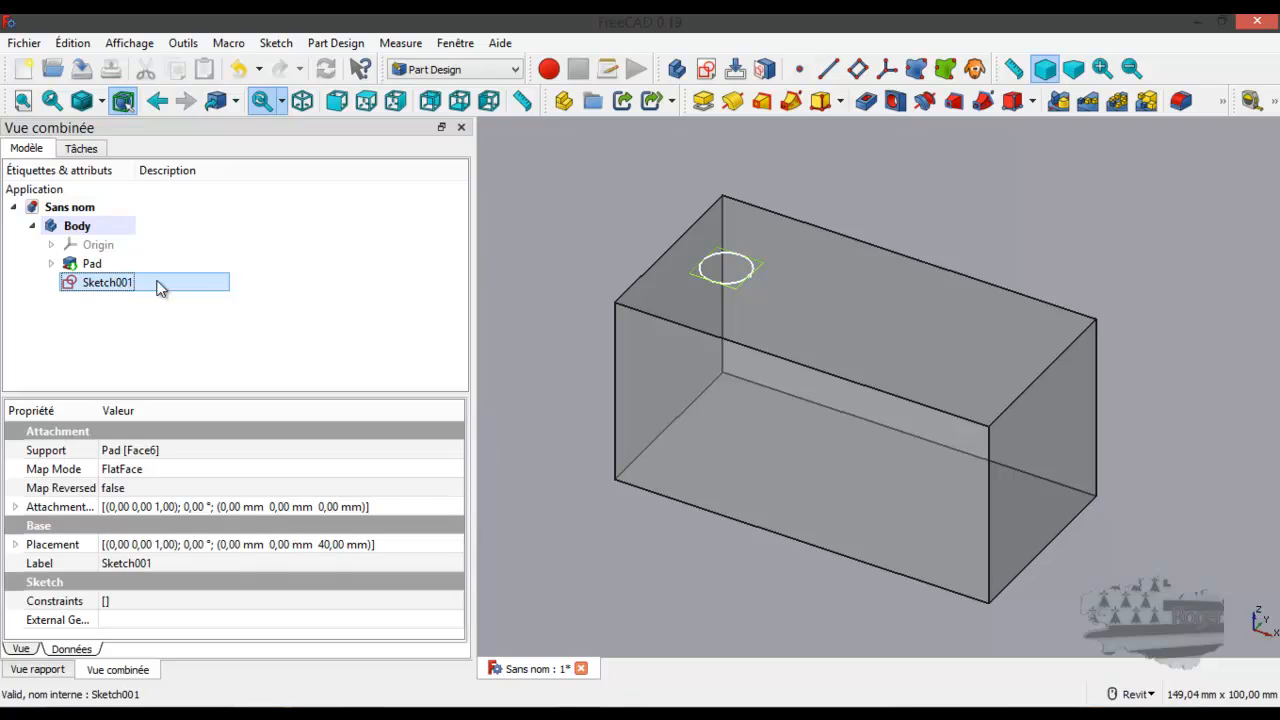
click(895, 104)
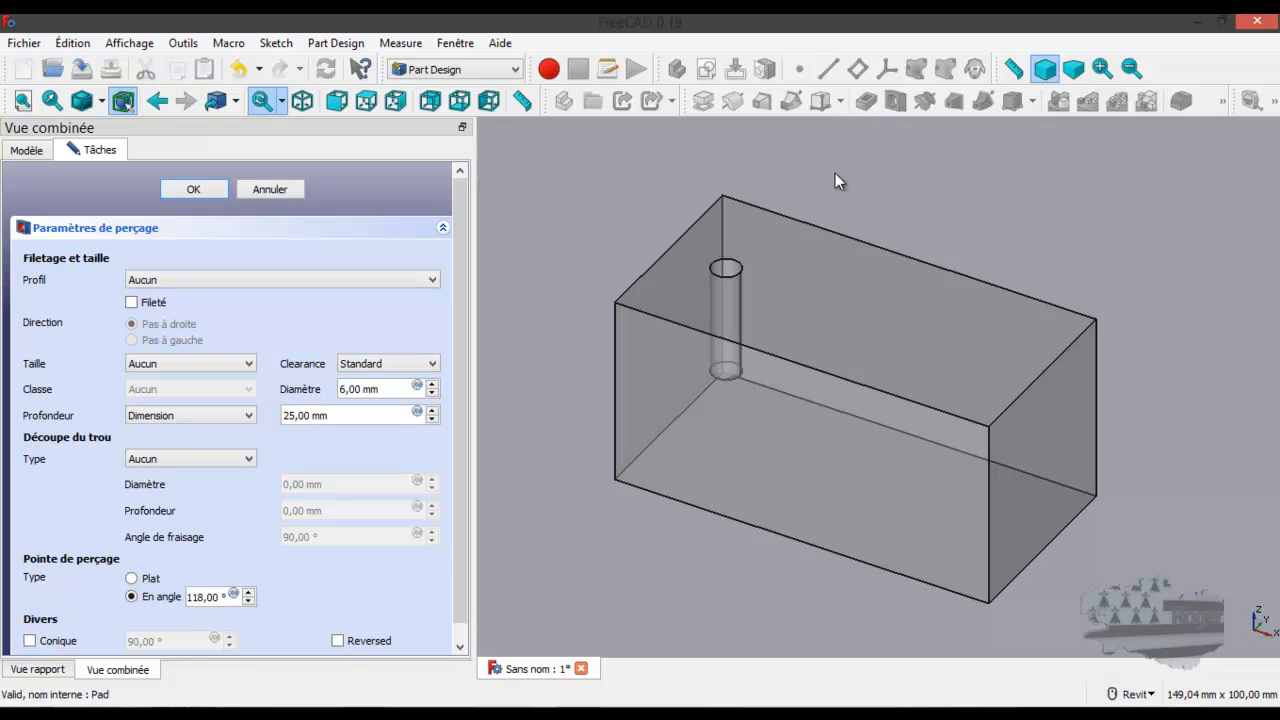
shift+middle_drag(709, 325, 766, 274)
scroll(632, 417, up, 4)
scroll(632, 417, up, 2)
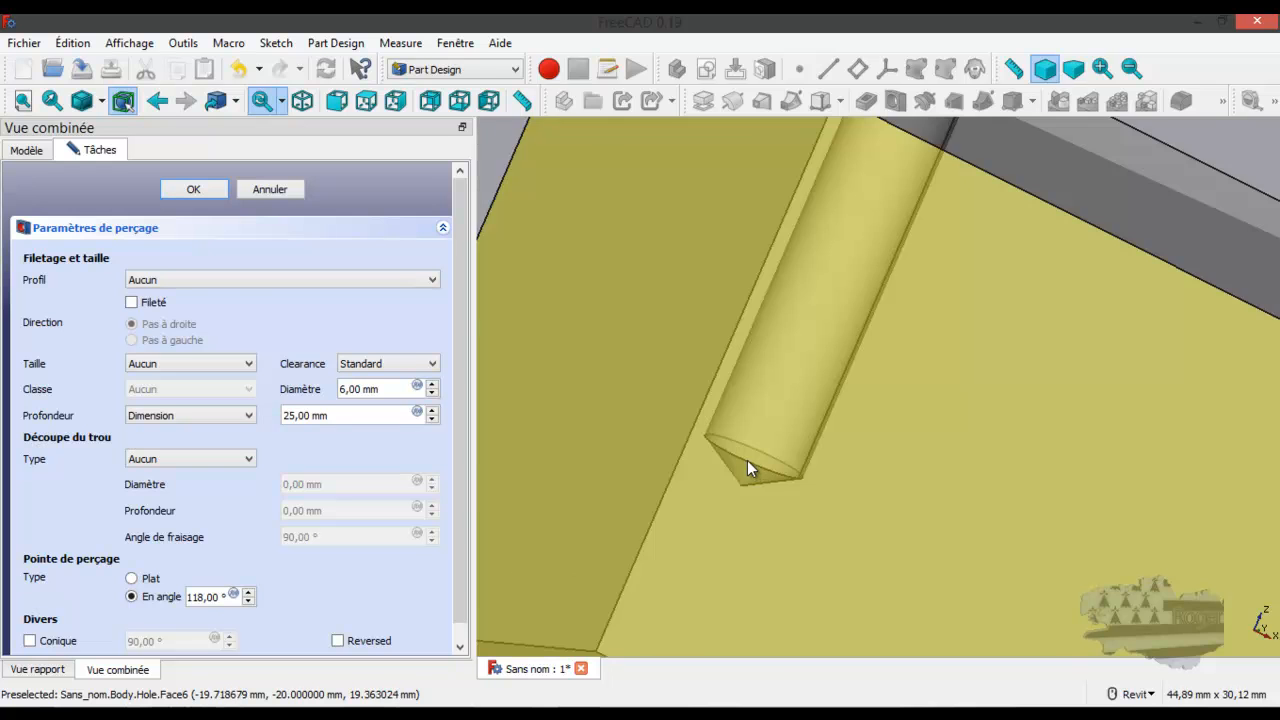
scroll(747, 460, down, 4)
shift+middle_drag(781, 369, 740, 415)
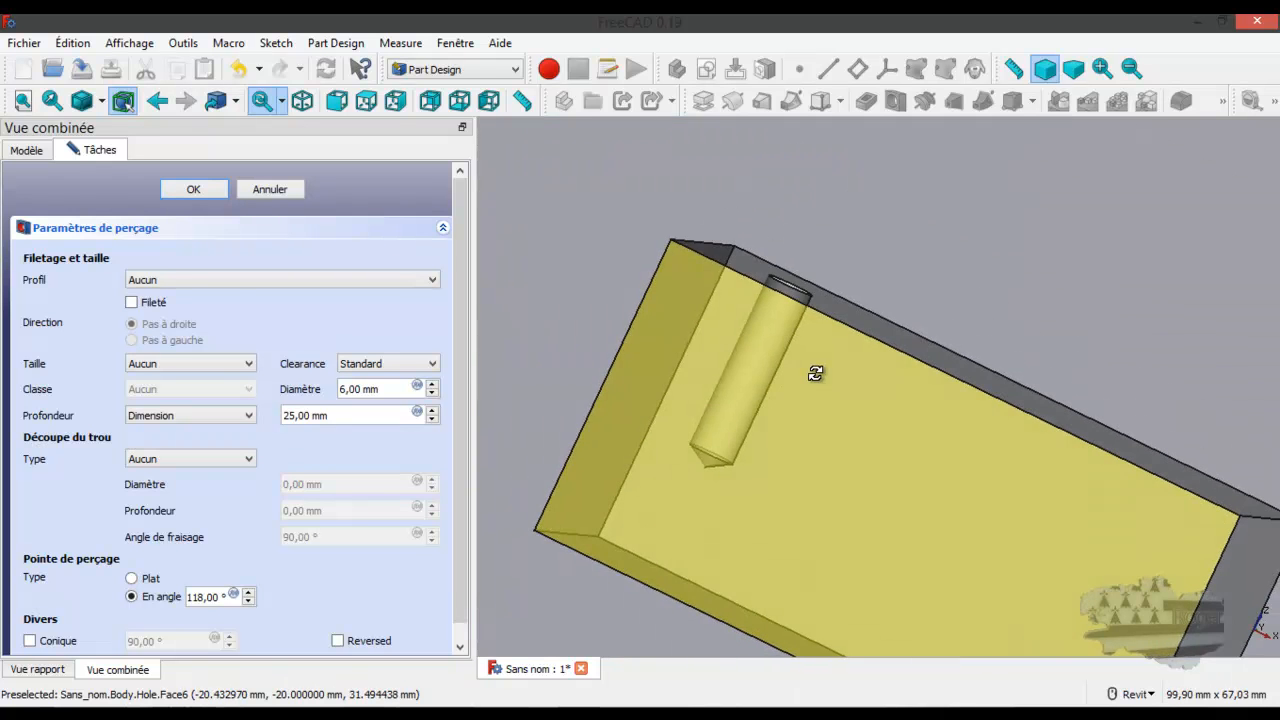
scroll(672, 471, up, 5)
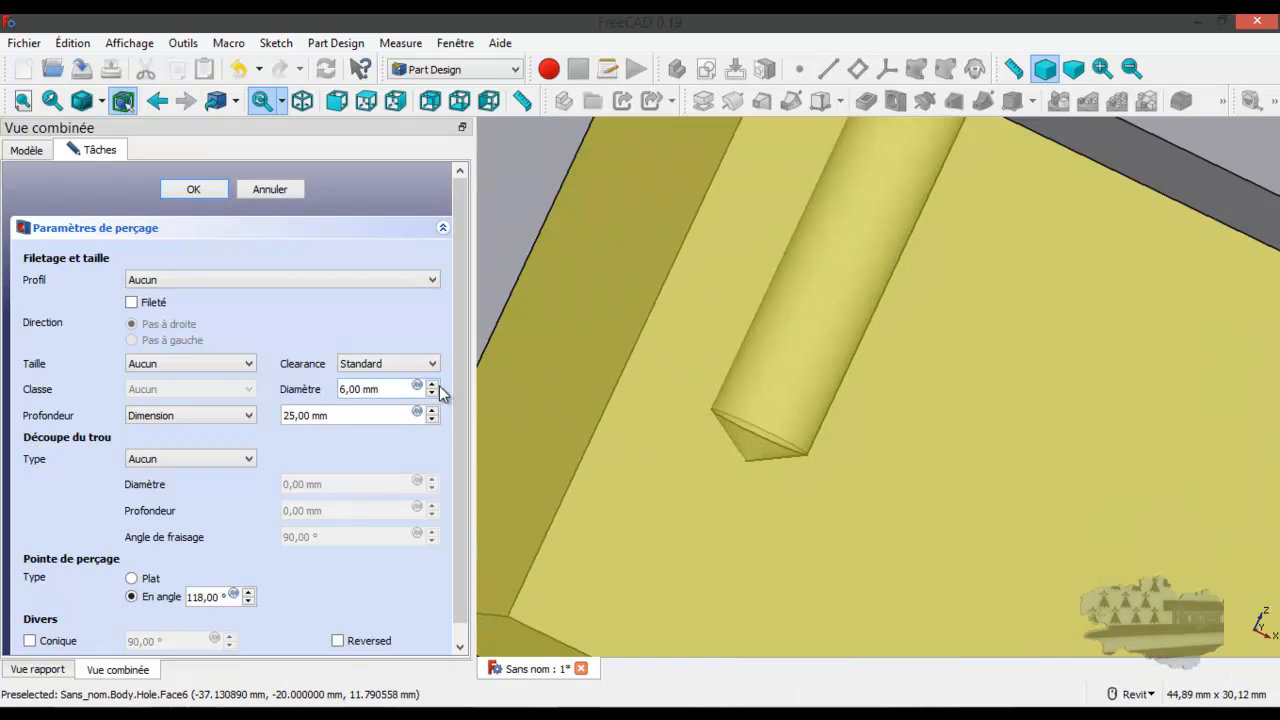
Step: Try the flat drill point (Plat) for the hole and return it to the angled type (En angle)
scroll(460, 338, down, 1)
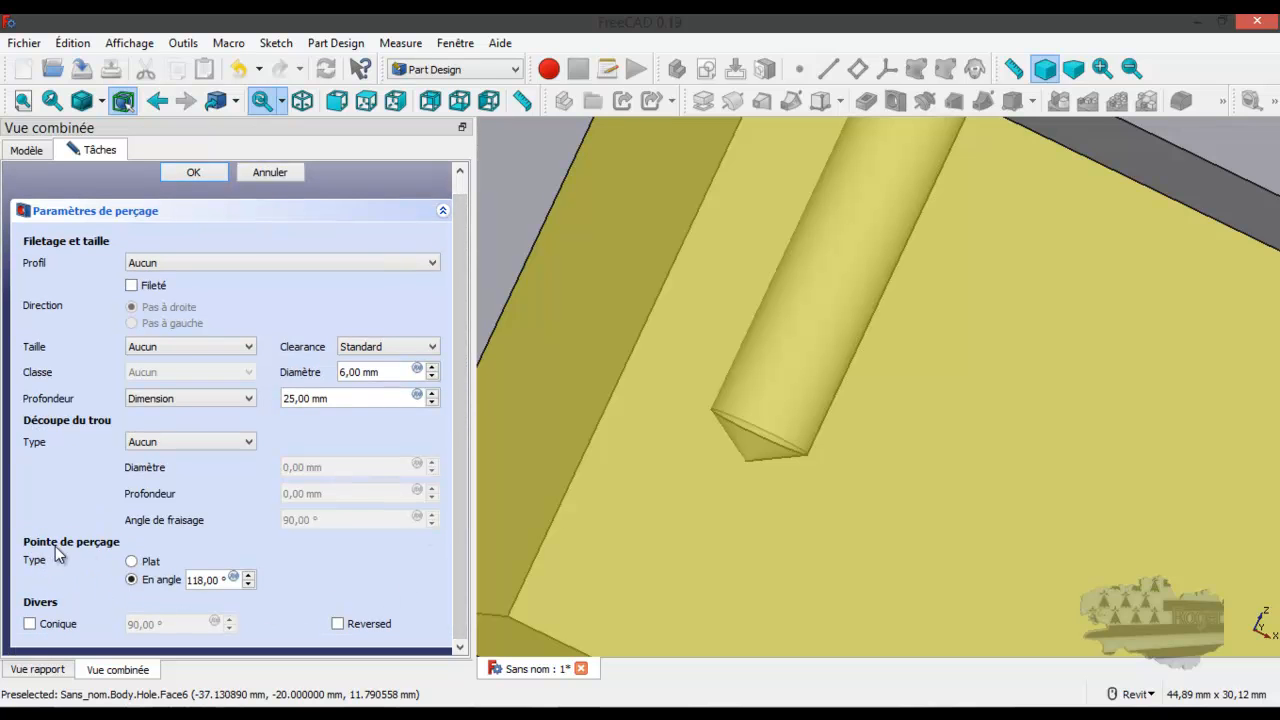
click(132, 562)
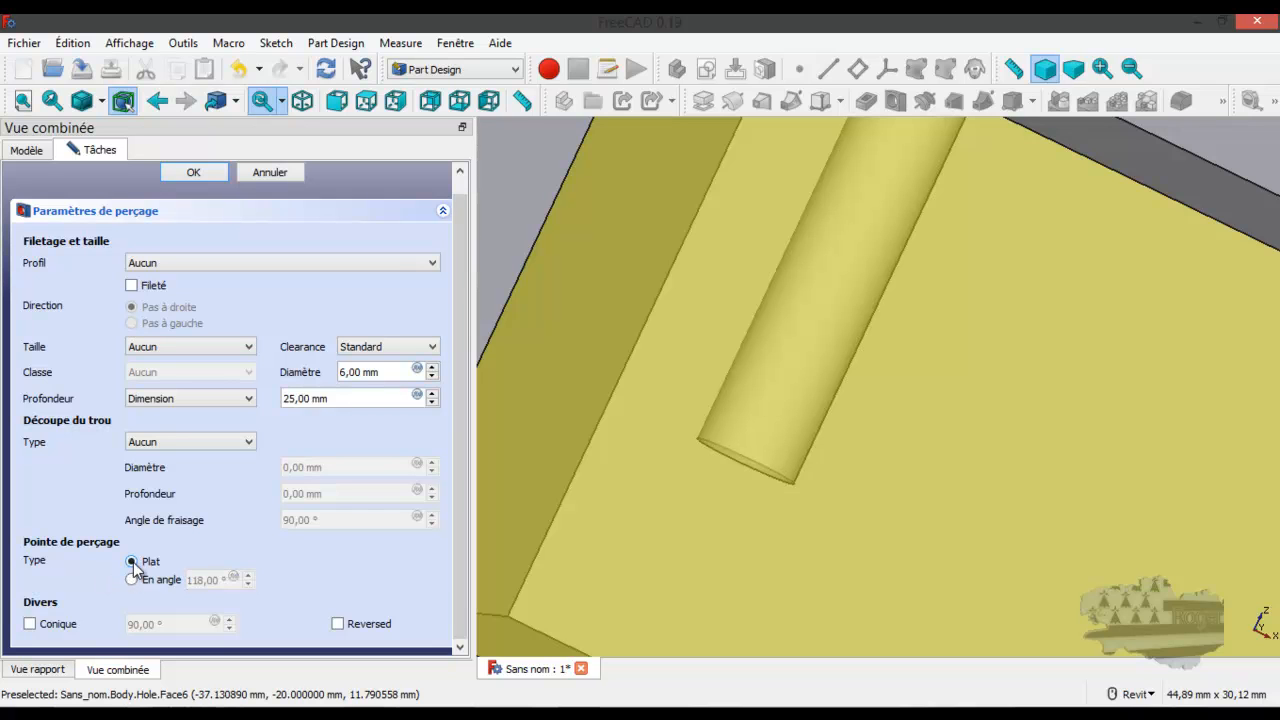
click(131, 582)
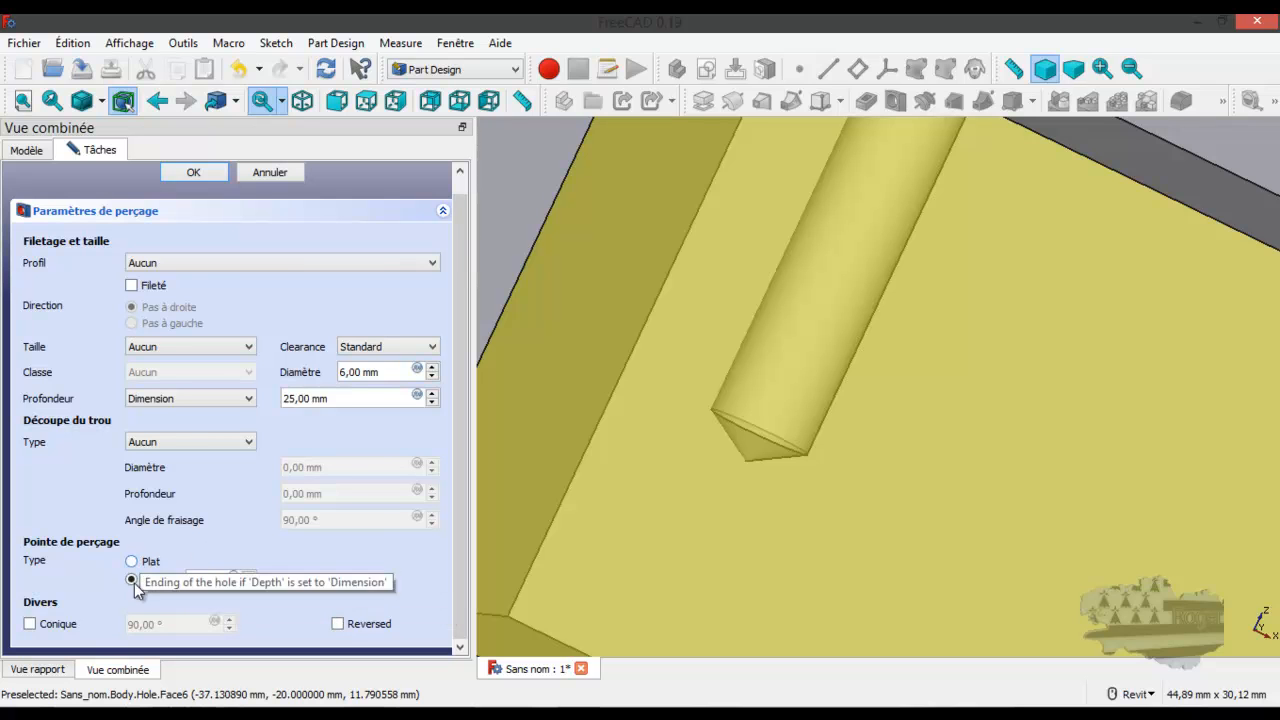
Step: Set the hole's thread profile to ISO metric regular profile and its size to M10
scroll(561, 386, down, 6)
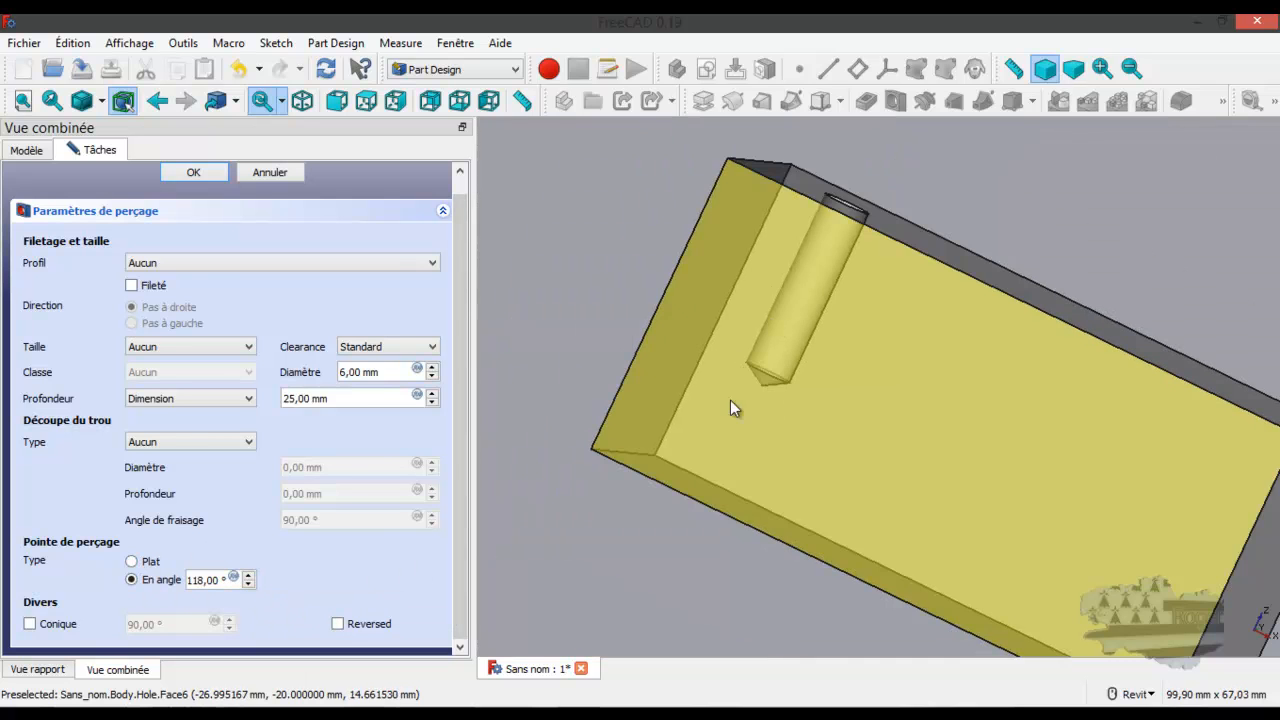
click(167, 261)
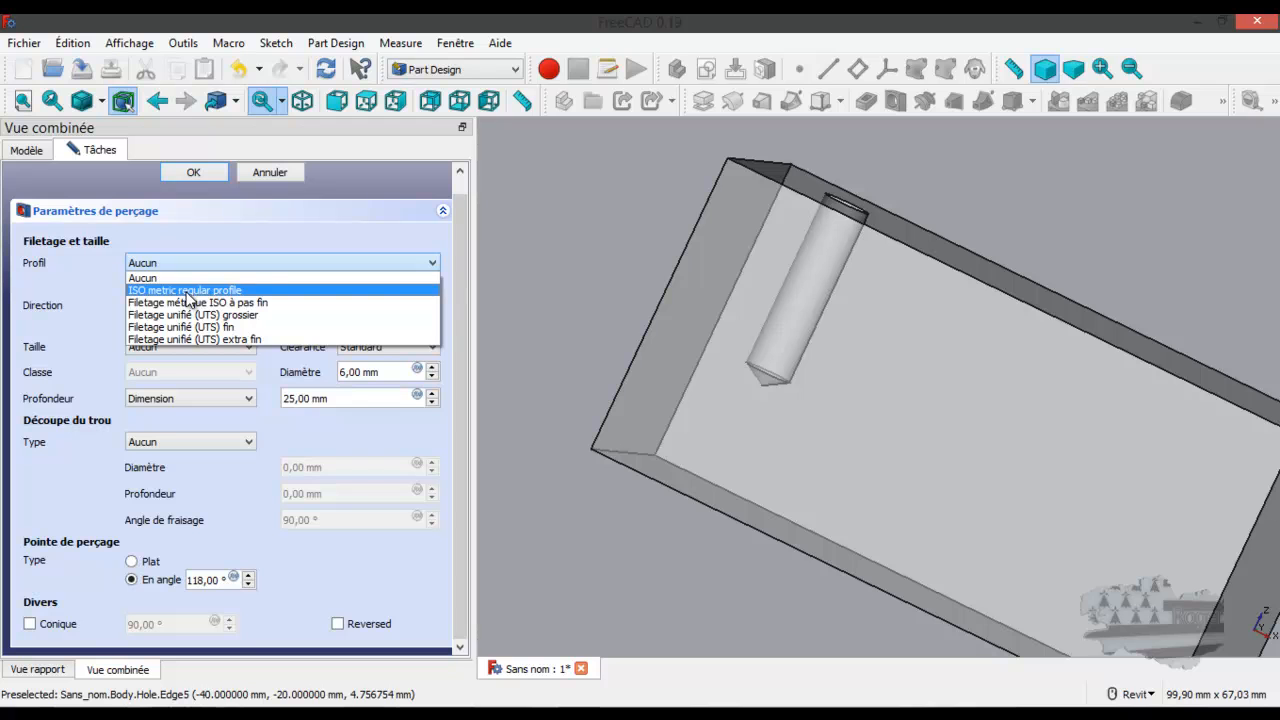
click(226, 291)
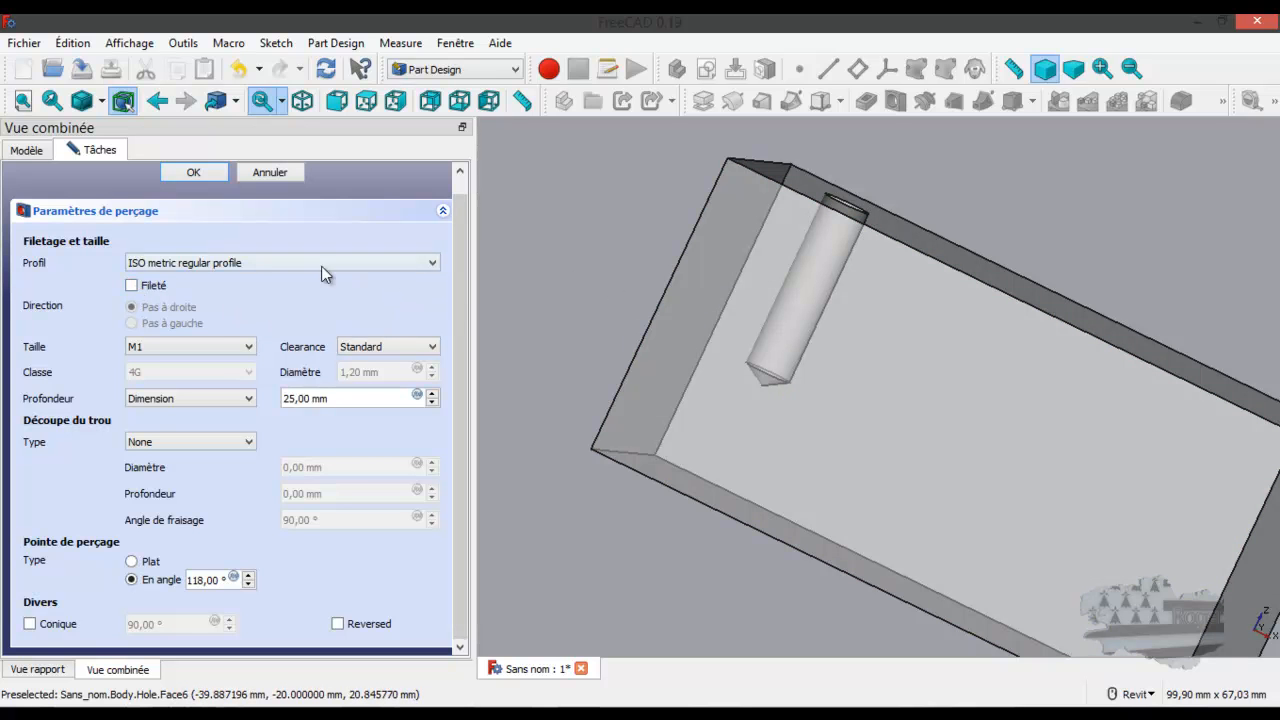
click(176, 345)
scroll(193, 423, down, 2)
scroll(193, 423, down, 2)
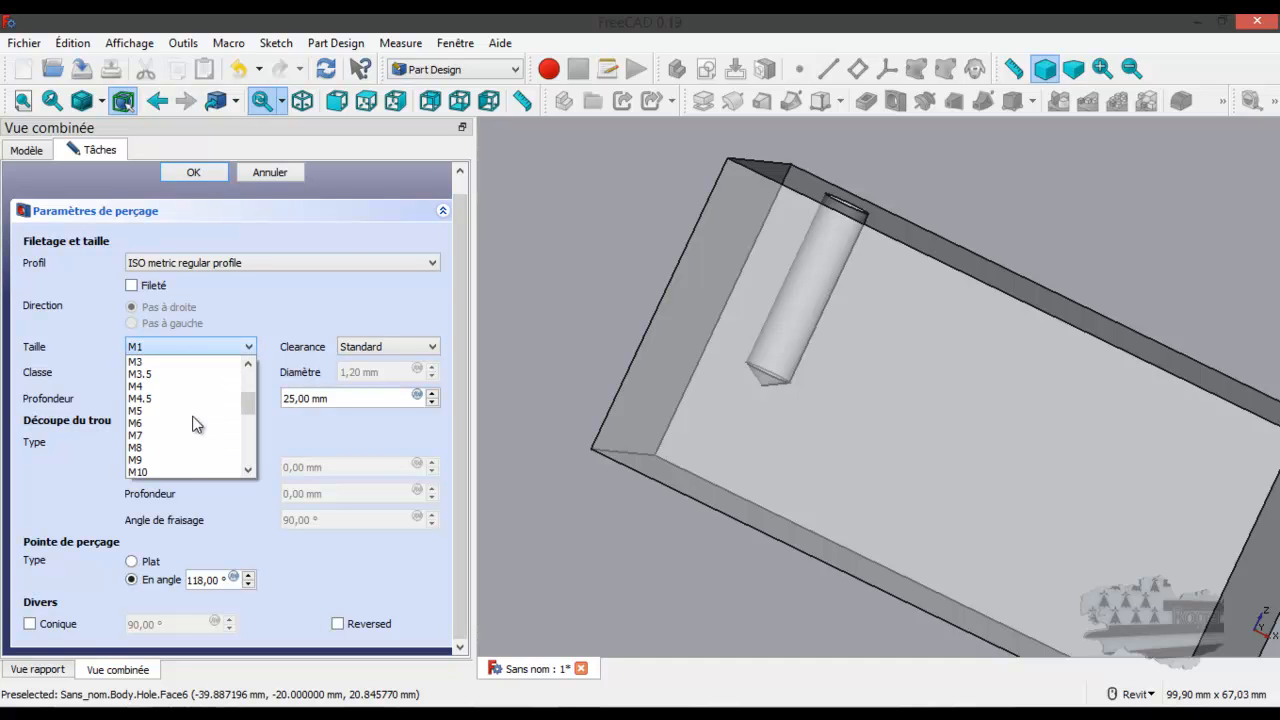
click(177, 436)
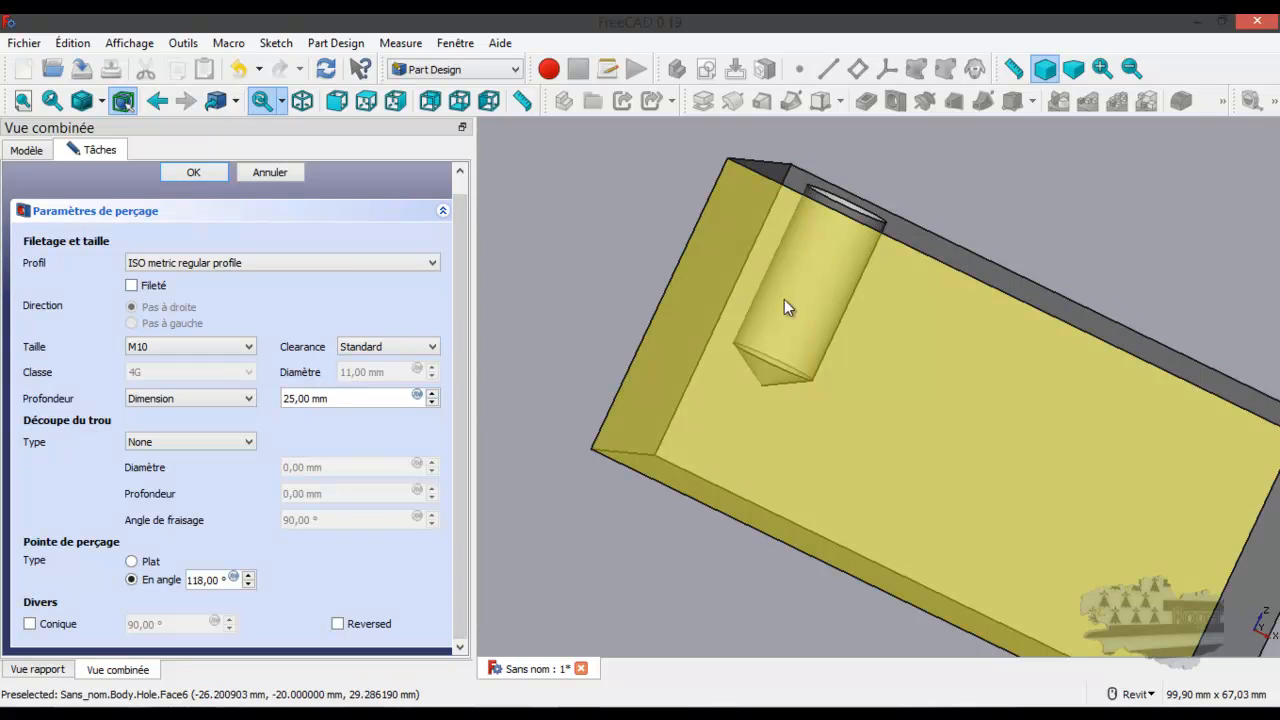
click(245, 349)
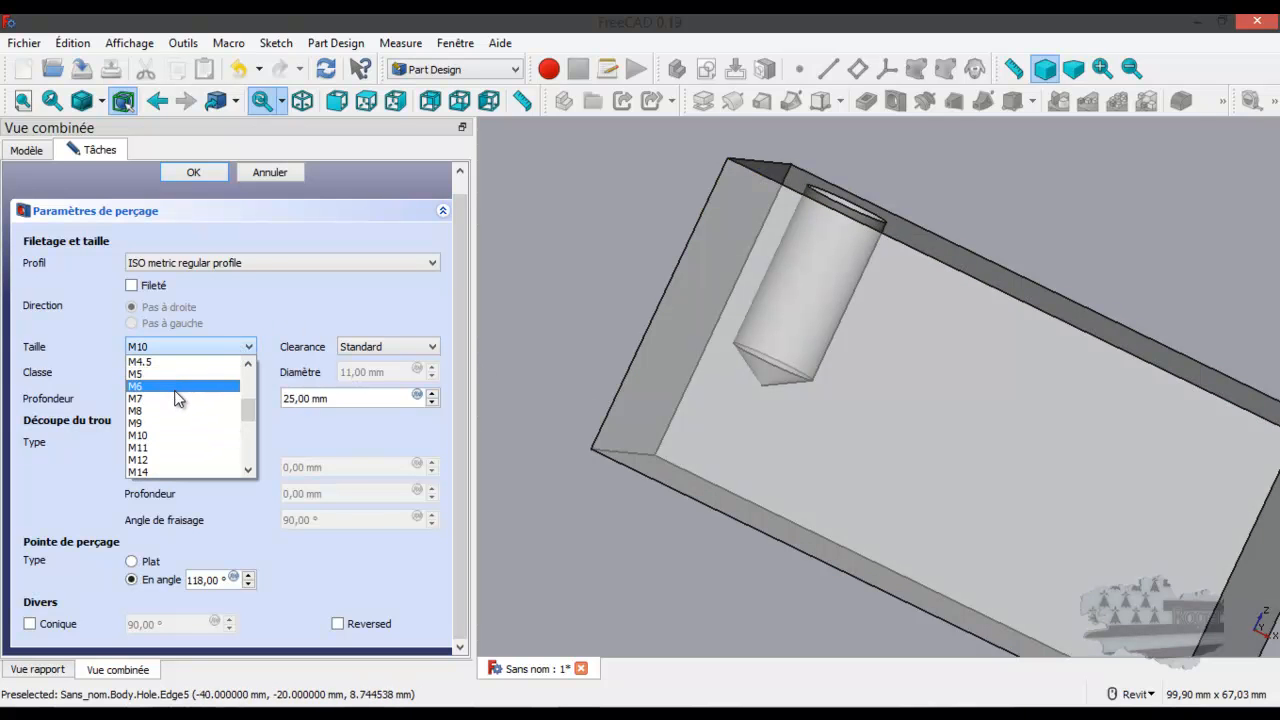
click(208, 349)
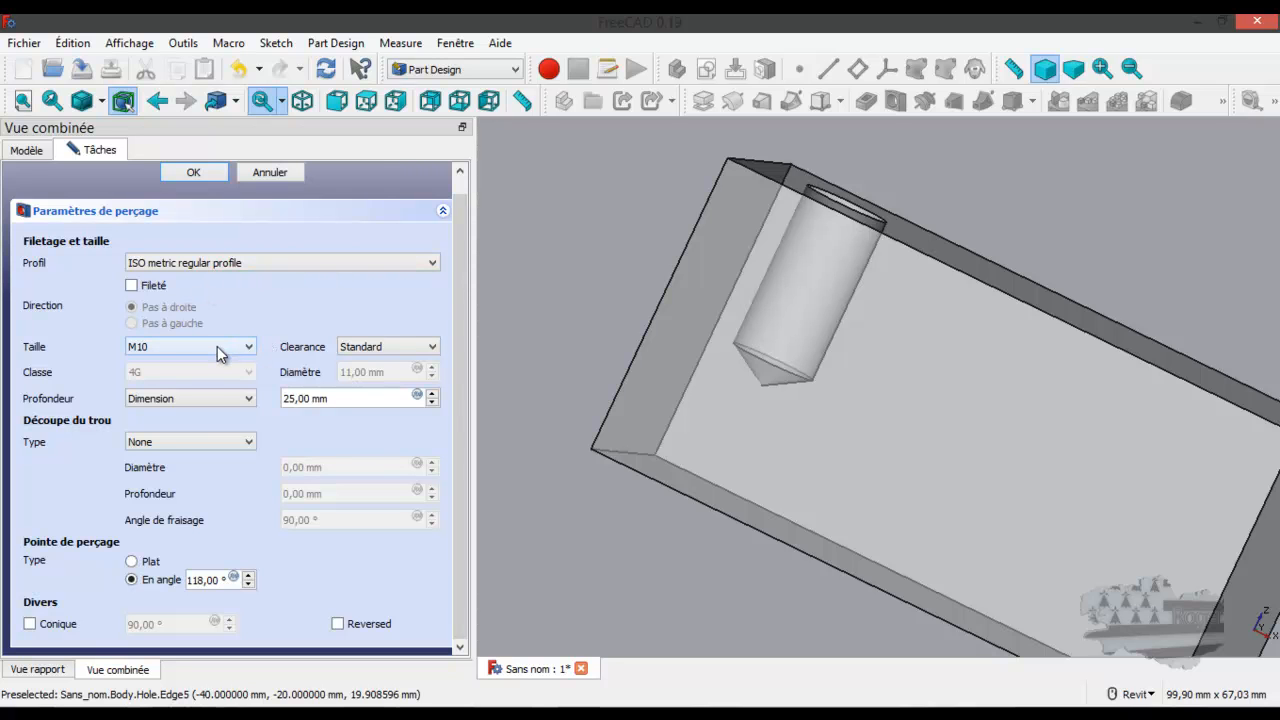
click(402, 348)
shift+middle_drag(848, 315, 837, 343)
scroll(885, 165, up, 5)
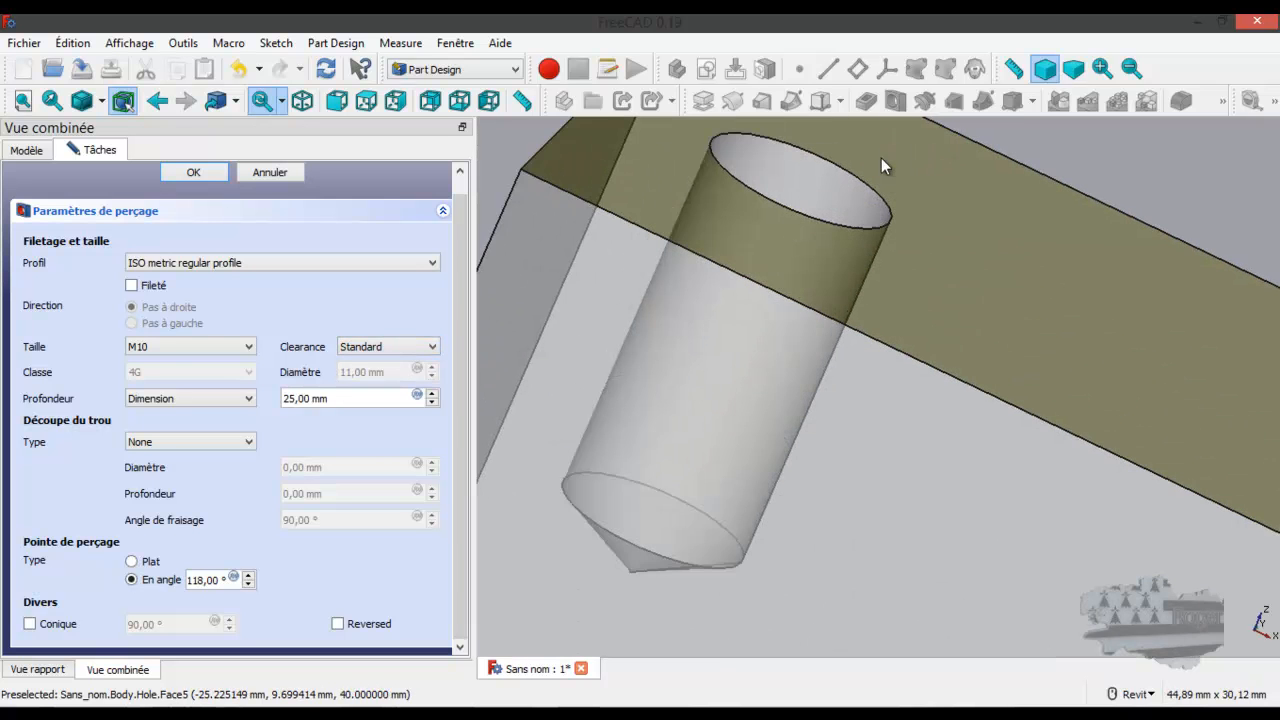
Step: Examine the available ISO metric sizes and the clearance options offered for the M10 hole
scroll(888, 265, down, 3)
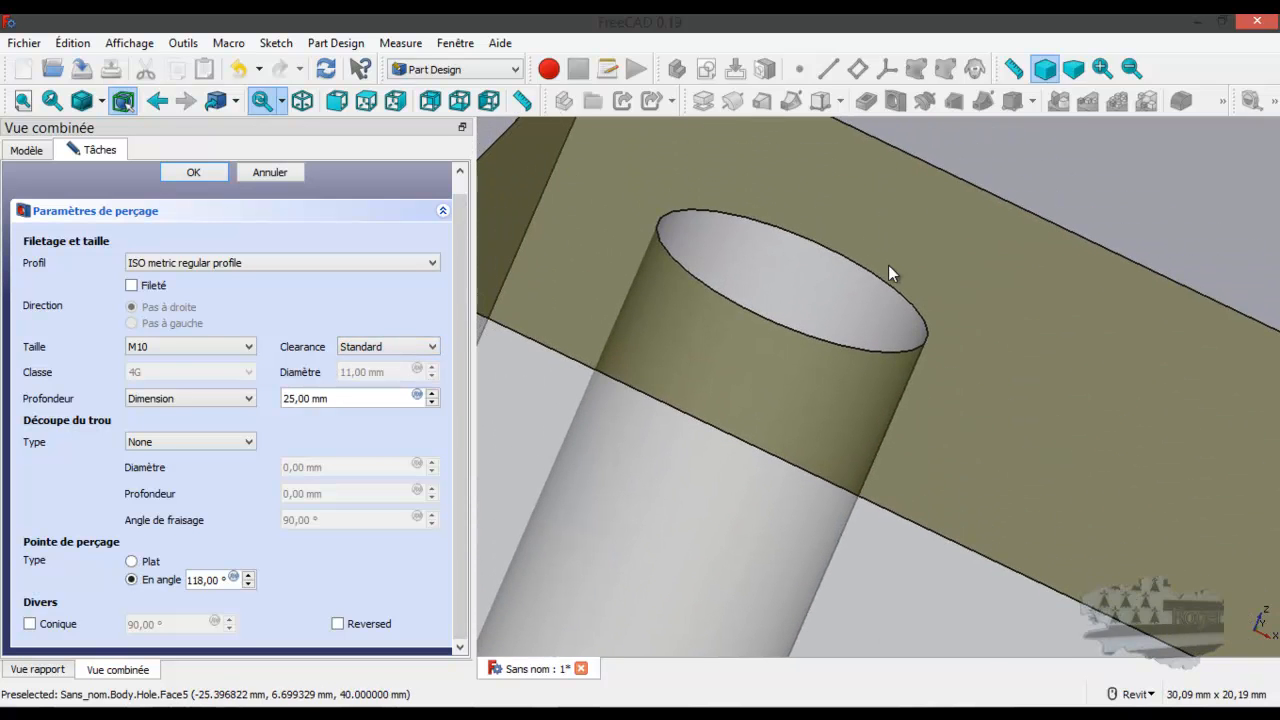
click(383, 350)
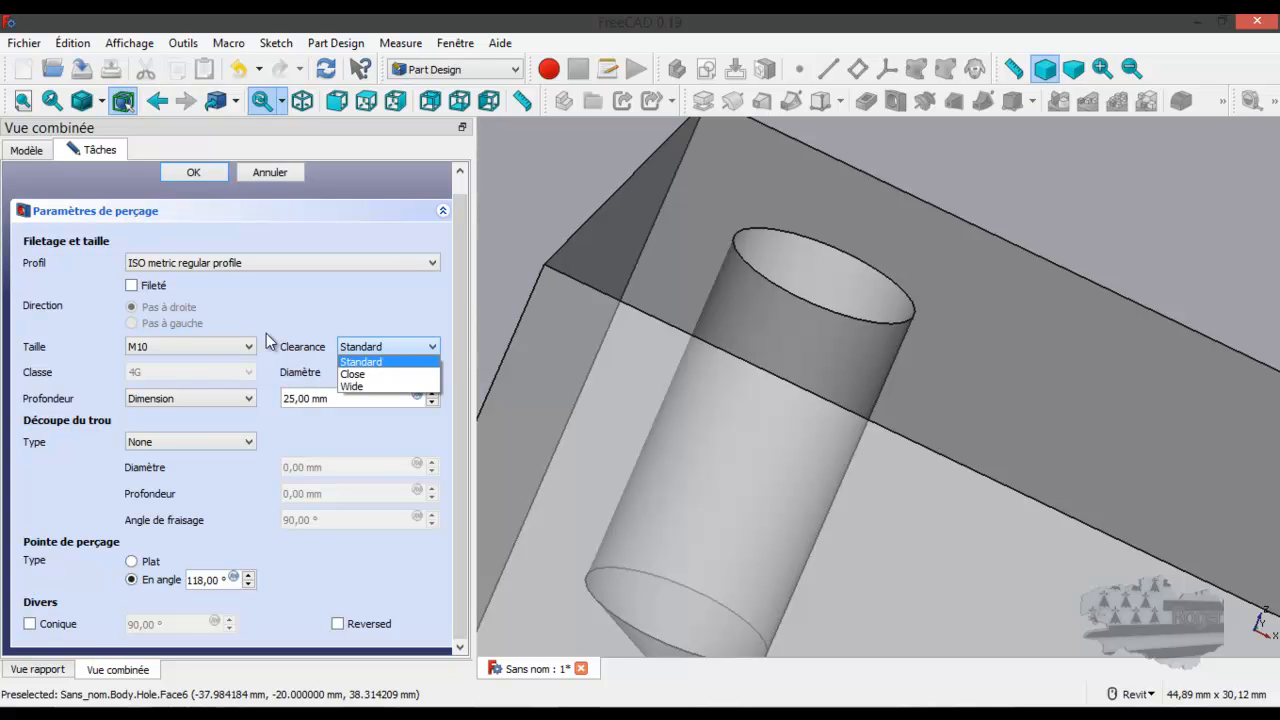
click(190, 347)
click(190, 347)
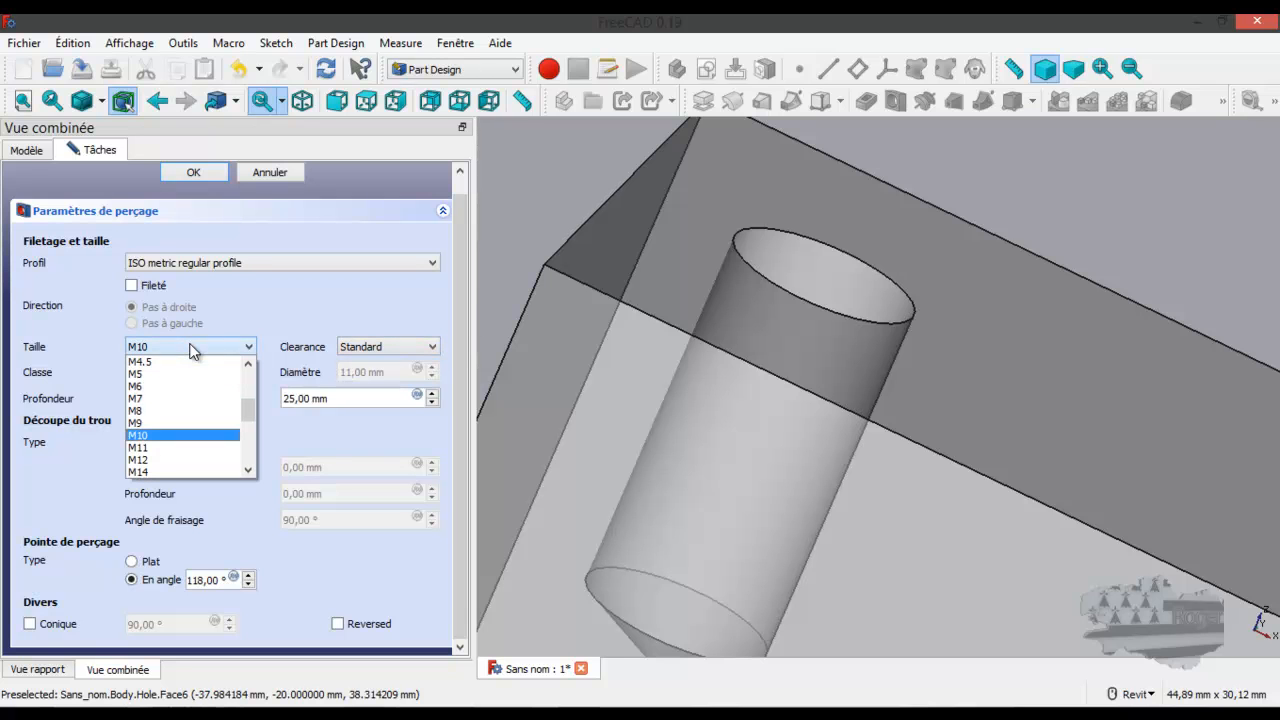
scroll(190, 372, up, 2)
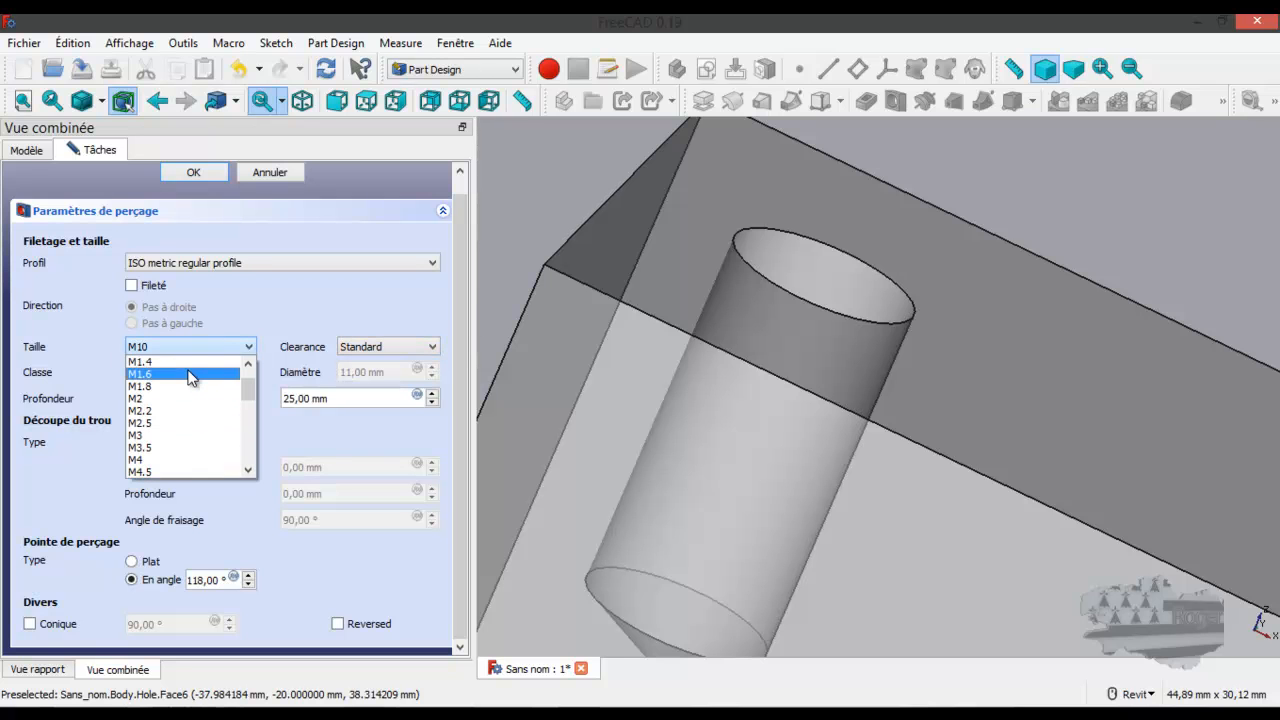
scroll(181, 378, down, 3)
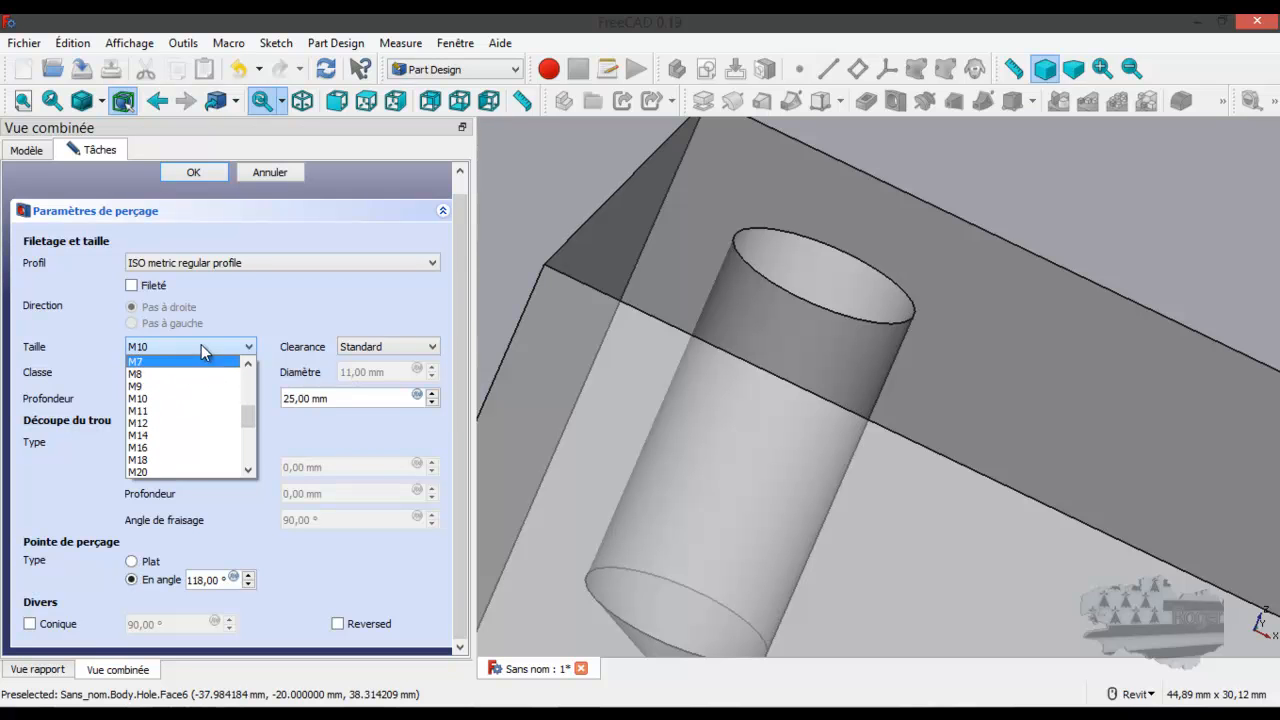
click(338, 350)
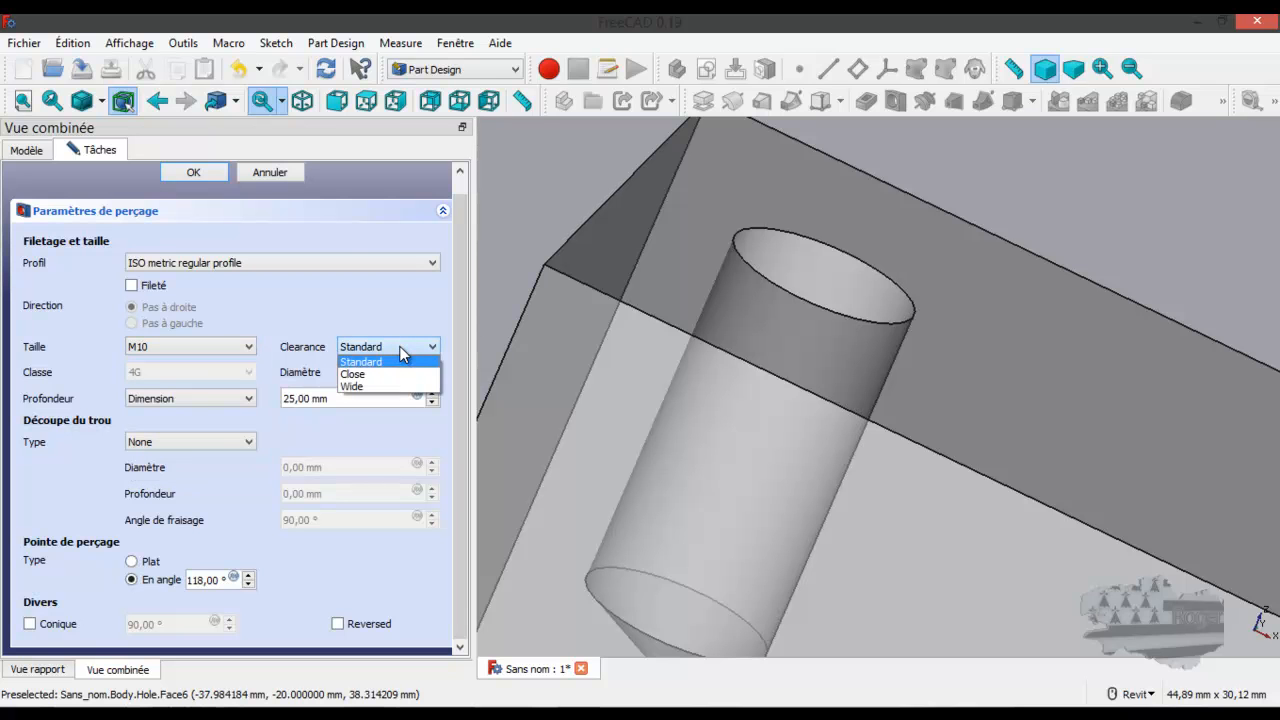
click(406, 350)
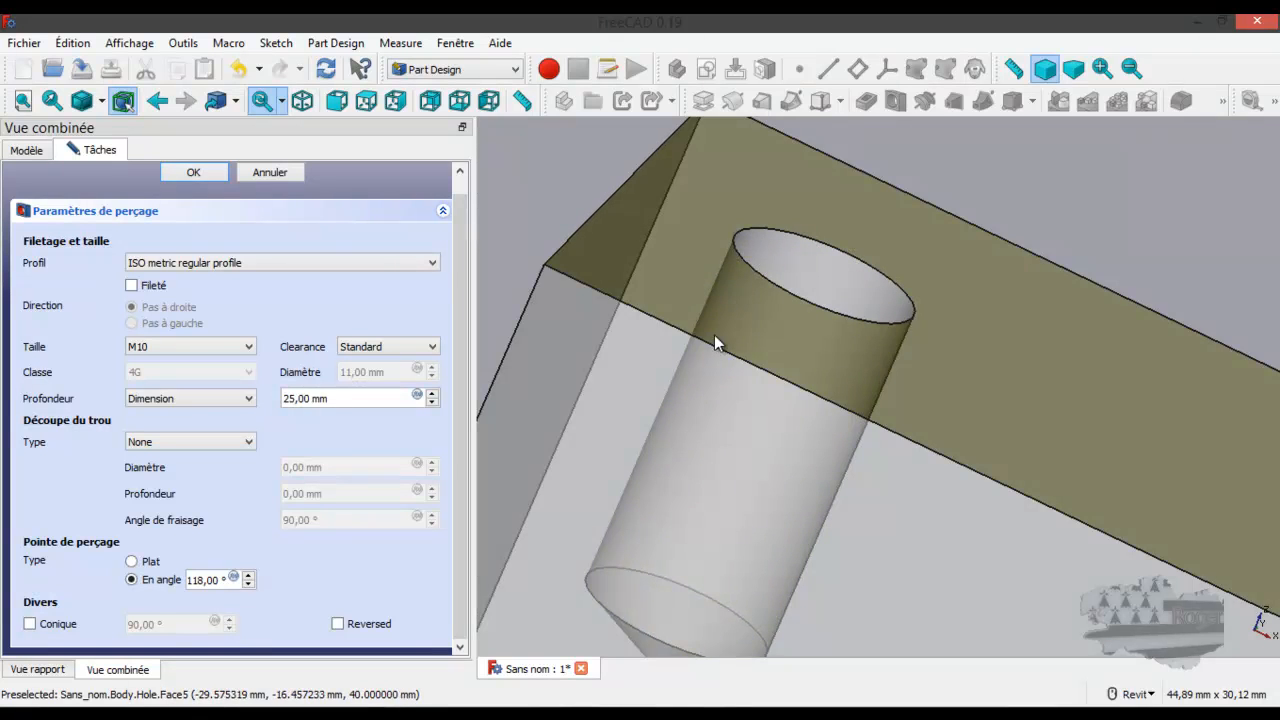
Step: Try the Close and Wide clearances for the M10 hole and return it to Standard
click(427, 350)
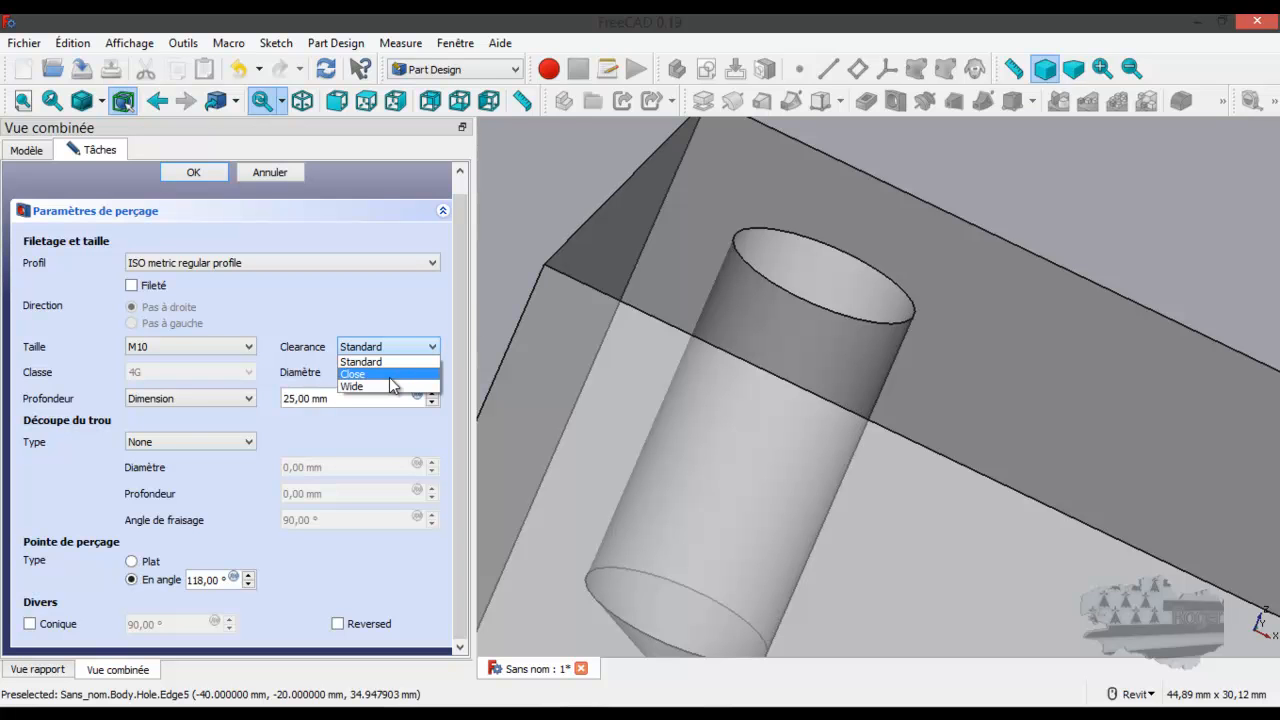
click(391, 375)
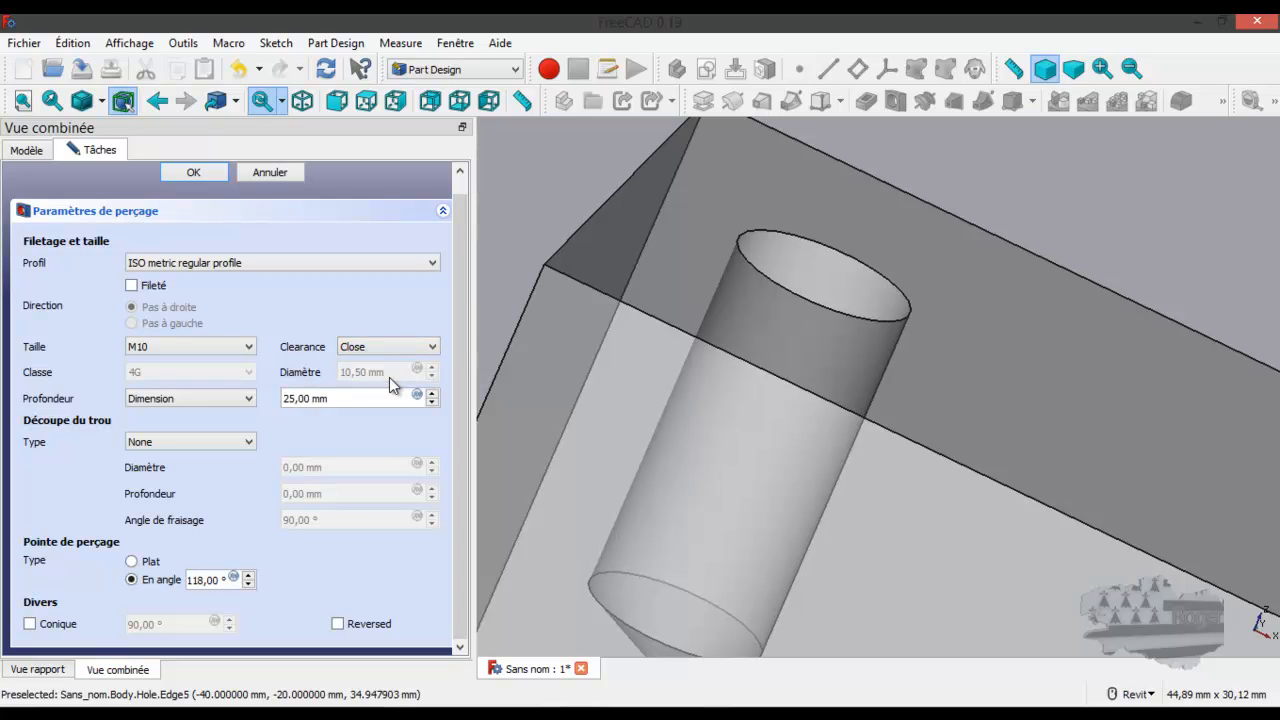
click(423, 347)
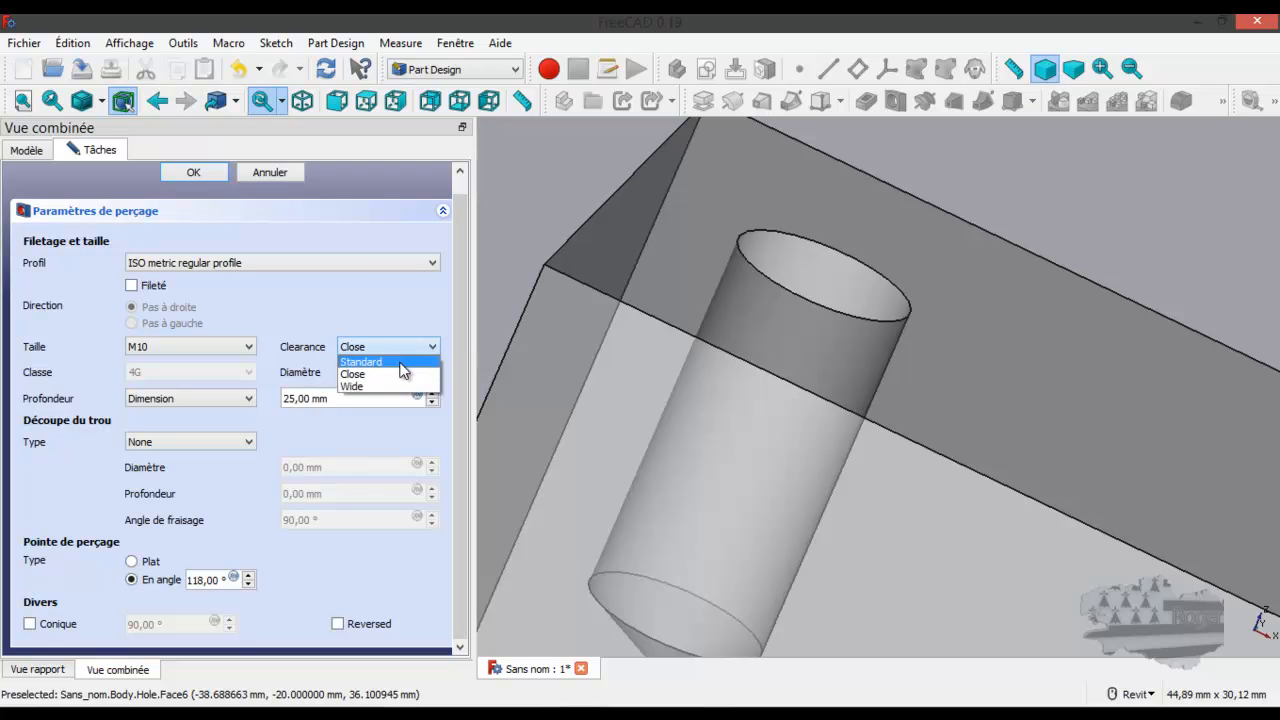
click(404, 363)
click(403, 353)
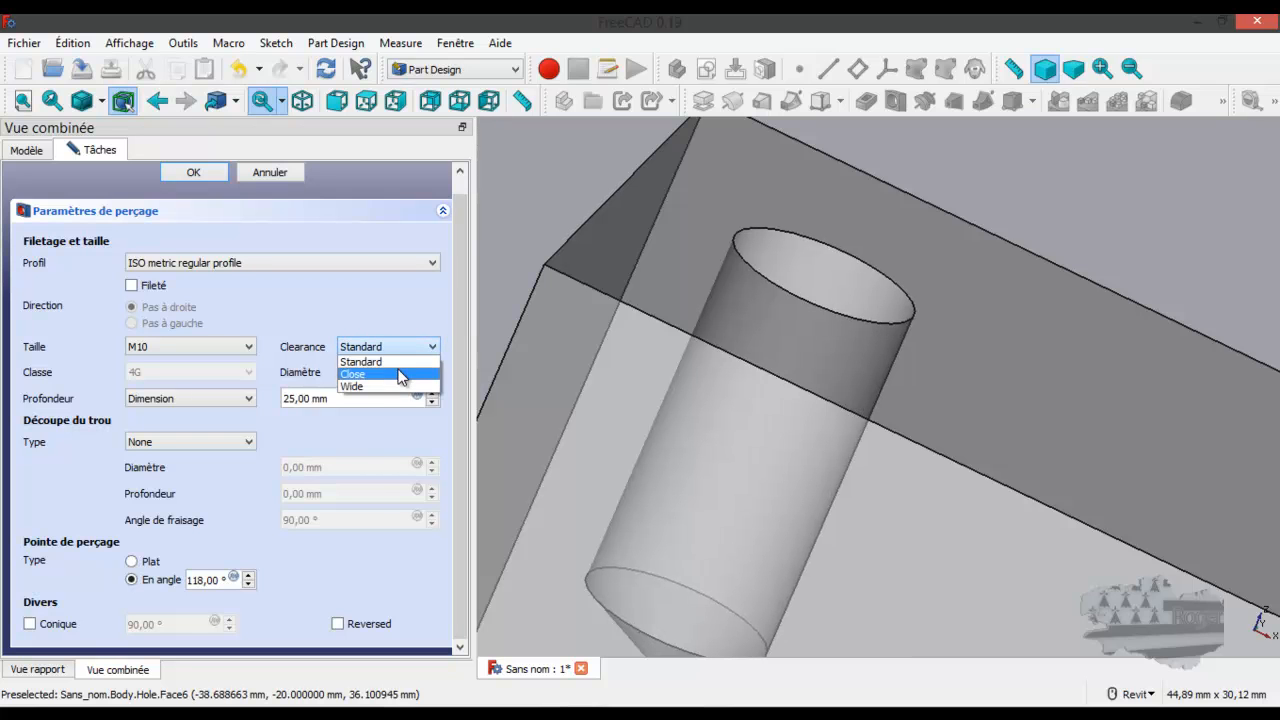
click(398, 373)
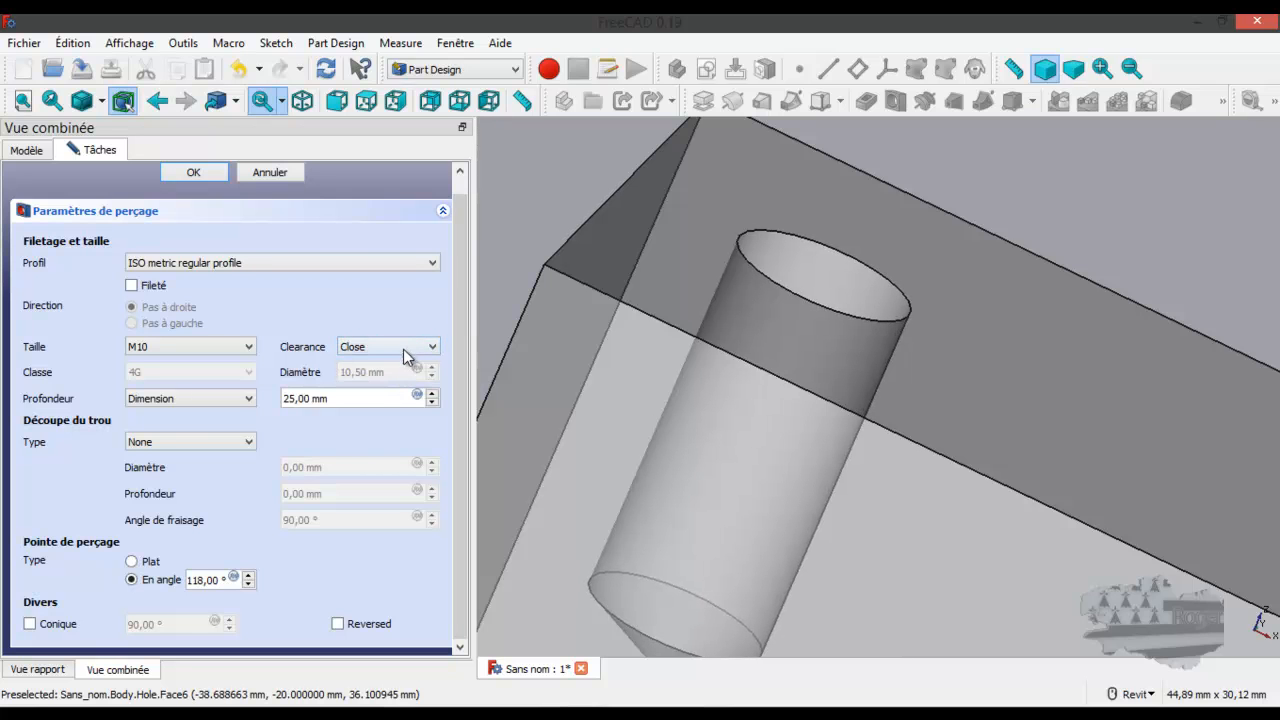
click(406, 352)
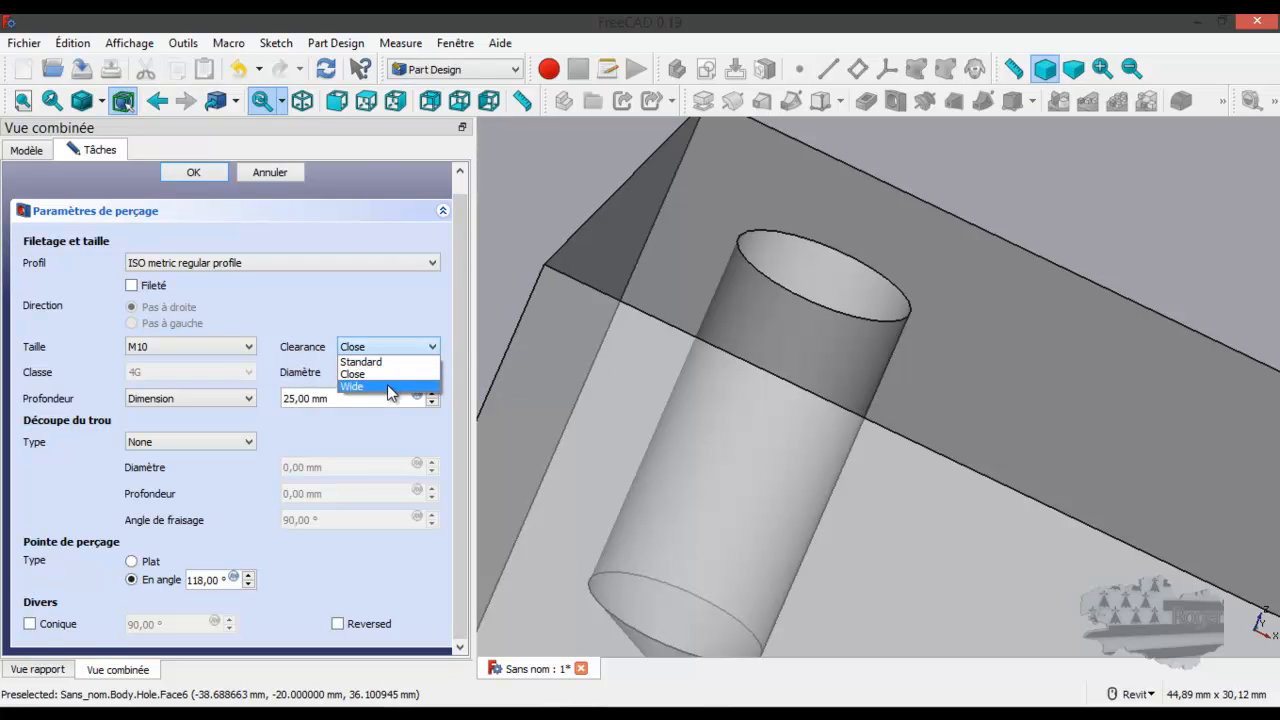
click(387, 385)
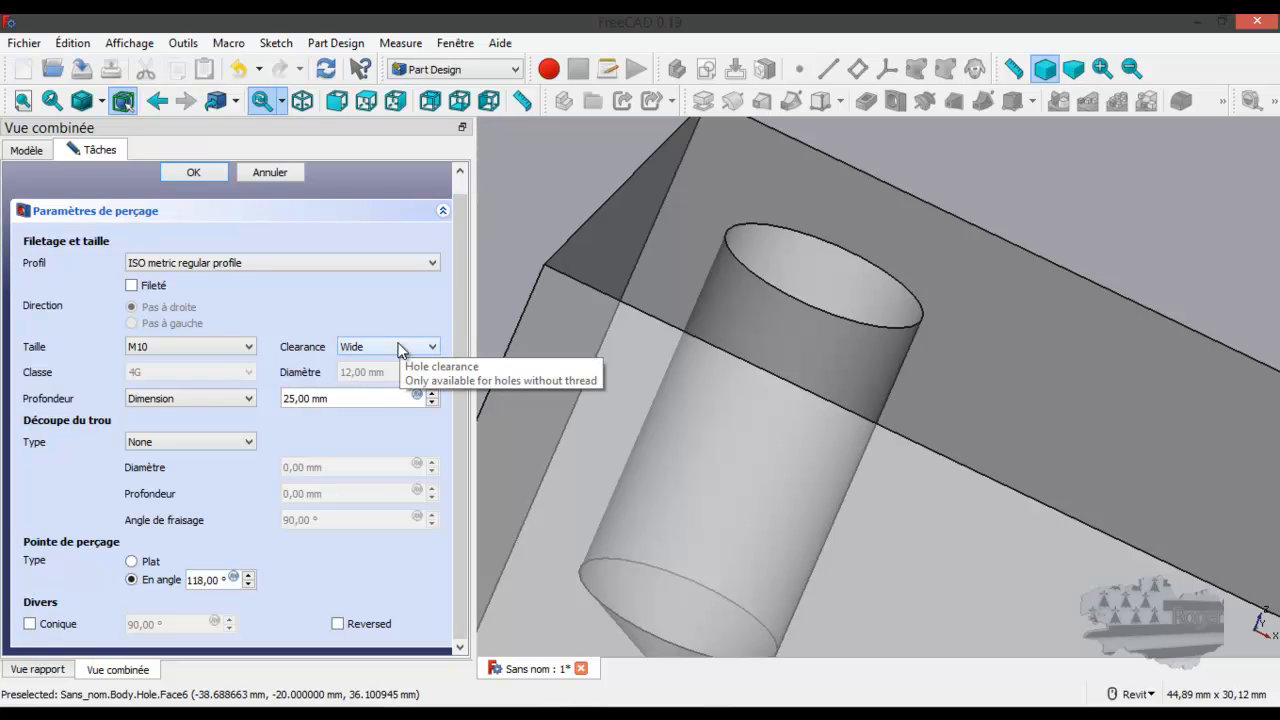
click(401, 350)
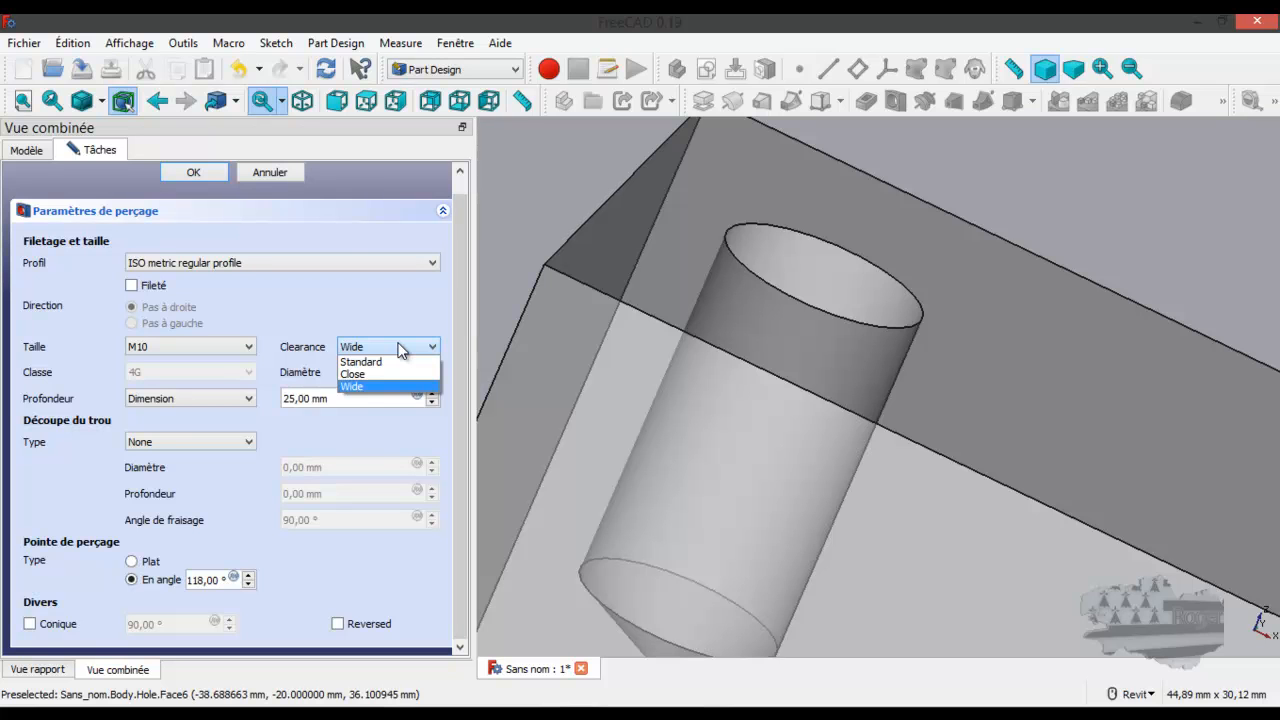
click(405, 362)
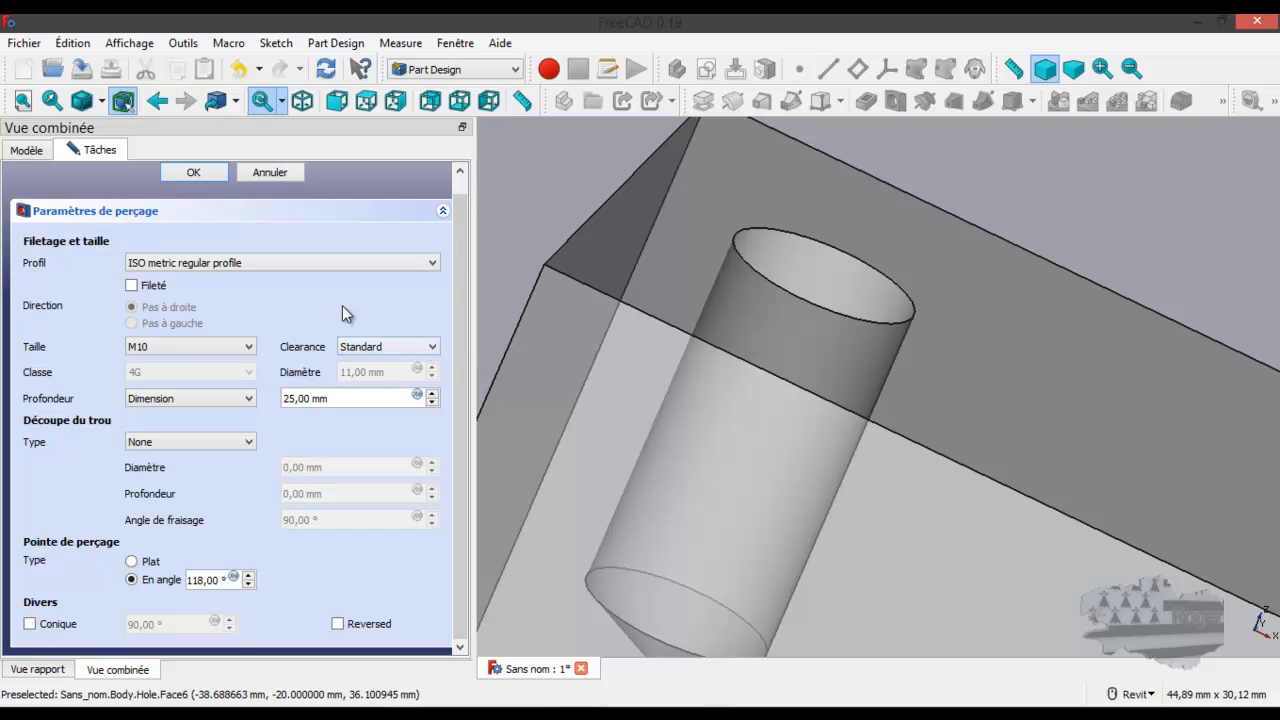
Step: Reduce the hole's depth to 22 mm and view the whole block
scroll(370, 404, up, 1)
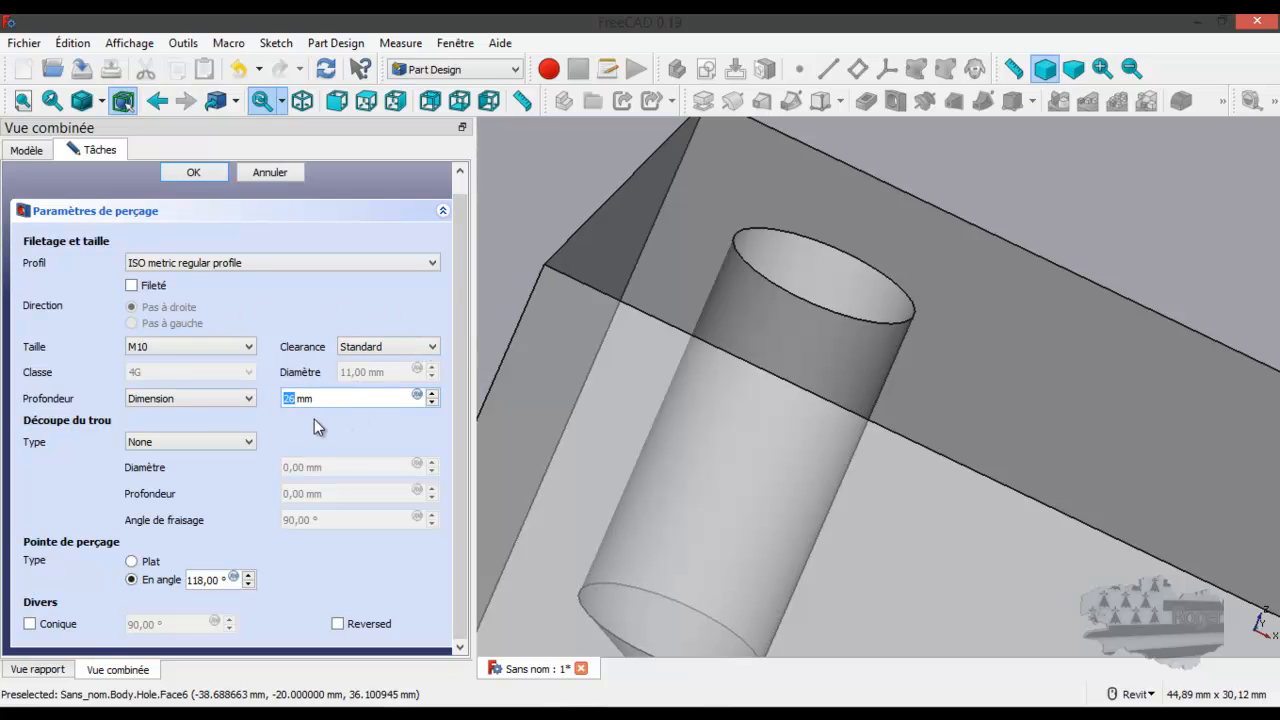
scroll(384, 405, down, 4)
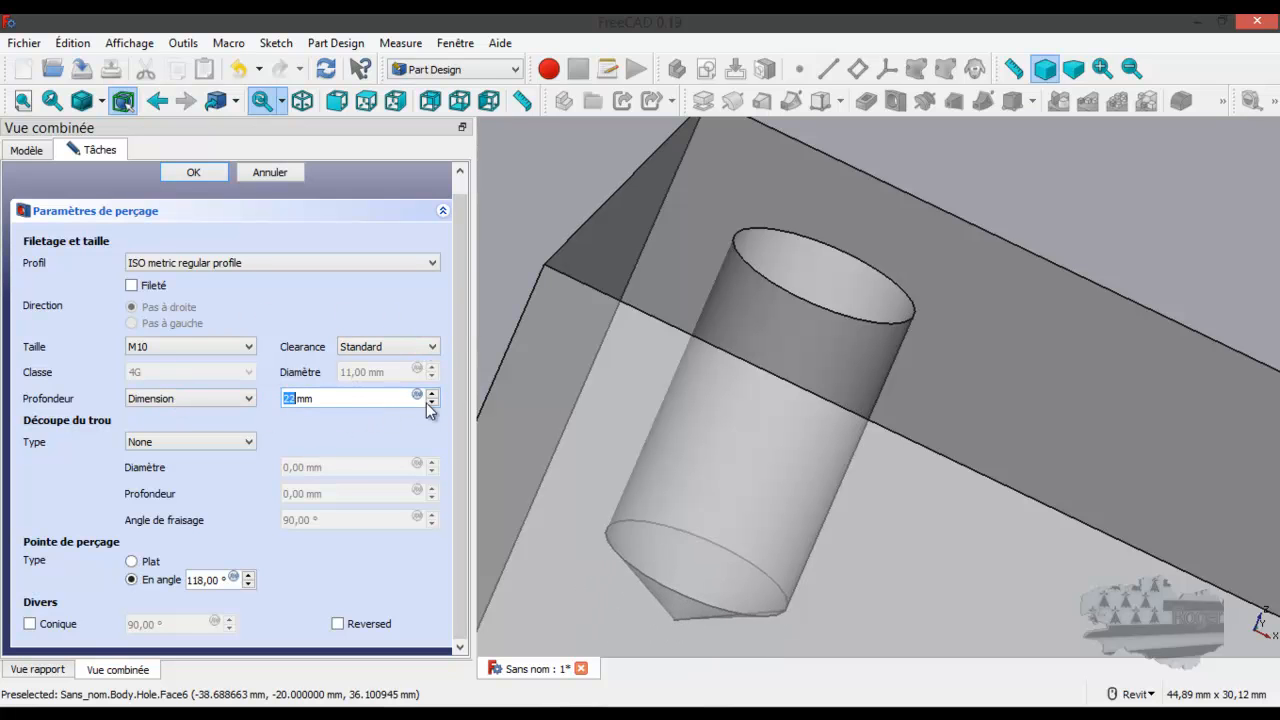
scroll(826, 370, down, 3)
middle_drag(798, 415, 863, 319)
scroll(862, 320, down, 2)
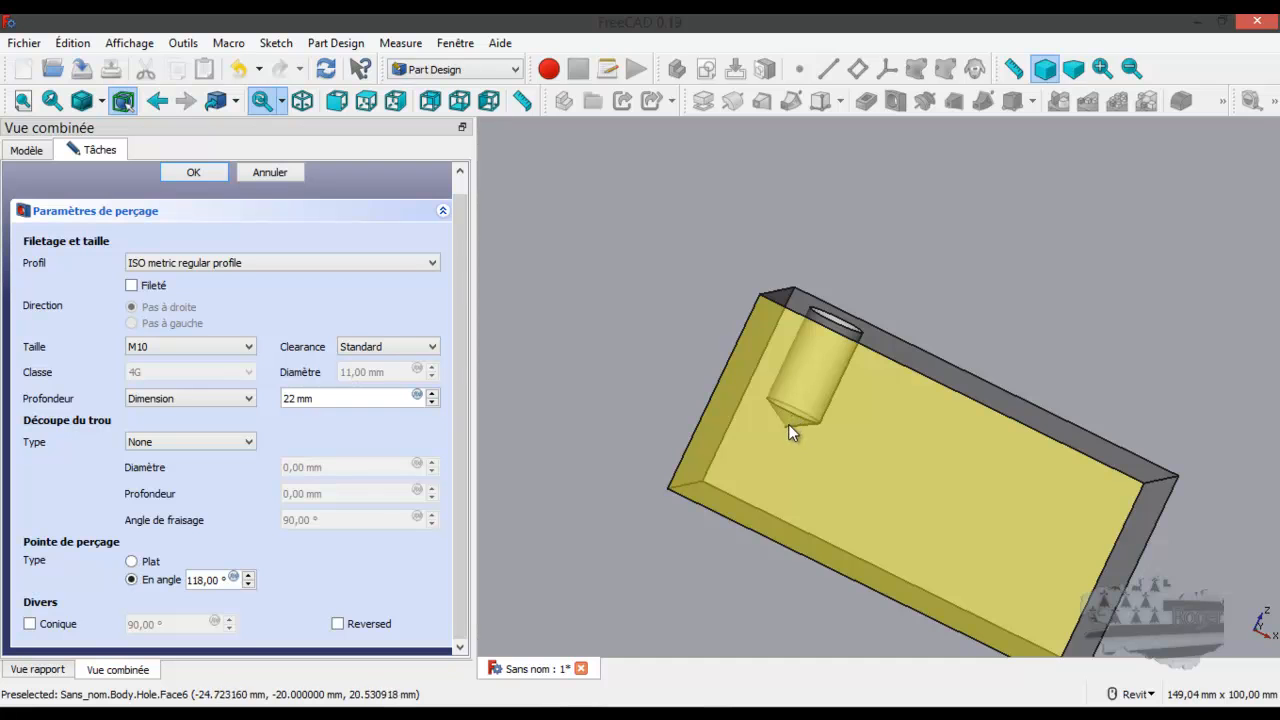
Step: Increase the hole's depth to 33 mm and switch its depth type to through all (À travers tout)
click(432, 394)
click(432, 394)
click(432, 394)
click(432, 394)
click(432, 394)
click(432, 394)
click(432, 394)
click(432, 394)
click(432, 394)
click(432, 394)
click(432, 394)
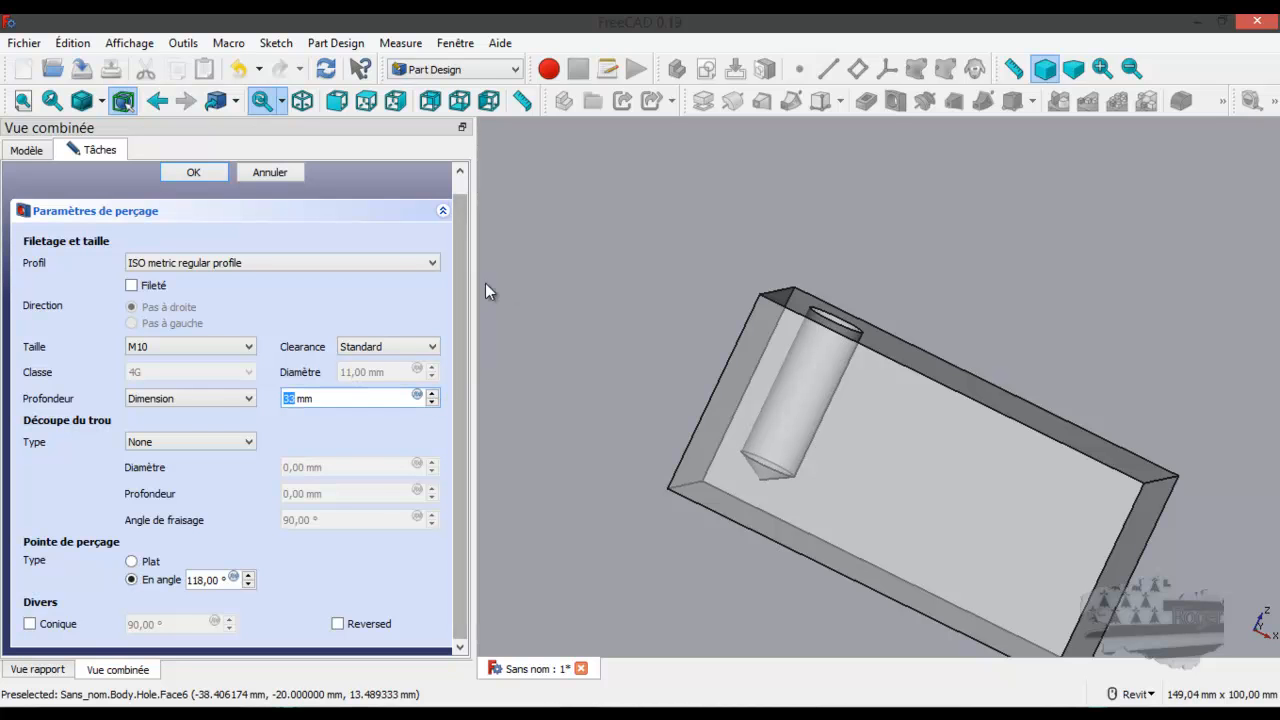
click(212, 399)
click(209, 427)
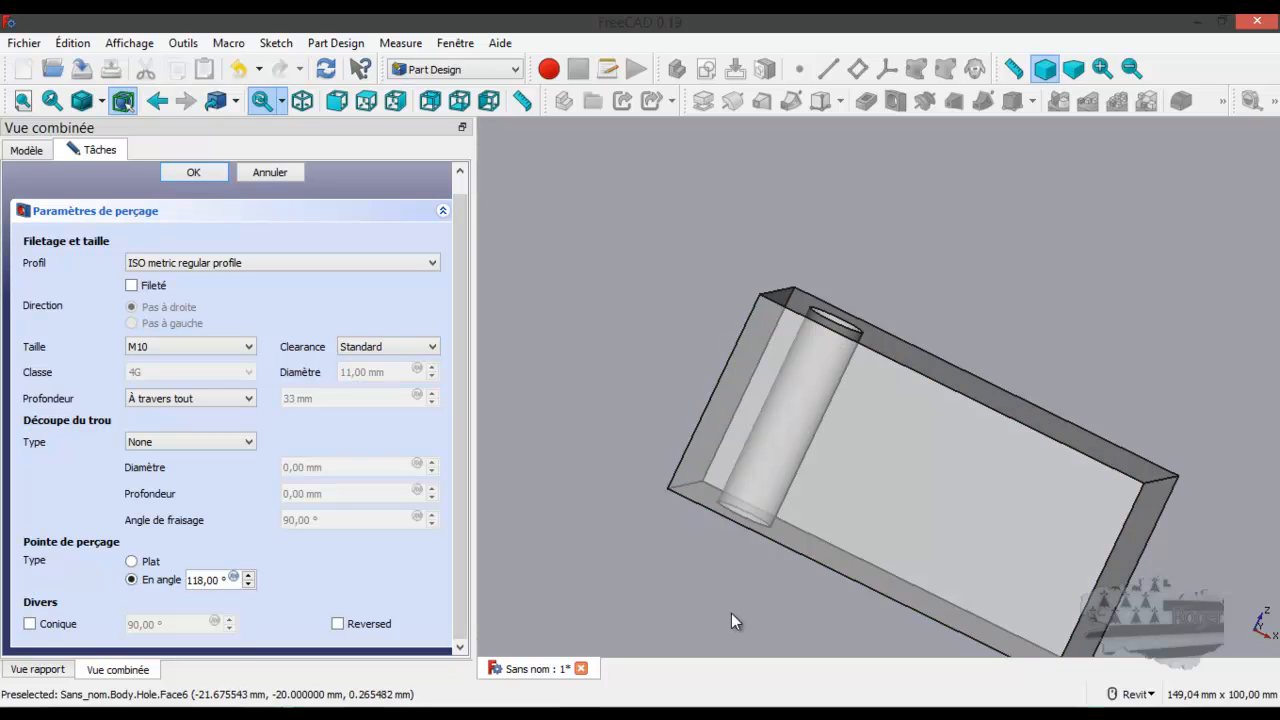
Step: Look through the available hole cut types and set the cut to Counterbore
click(172, 441)
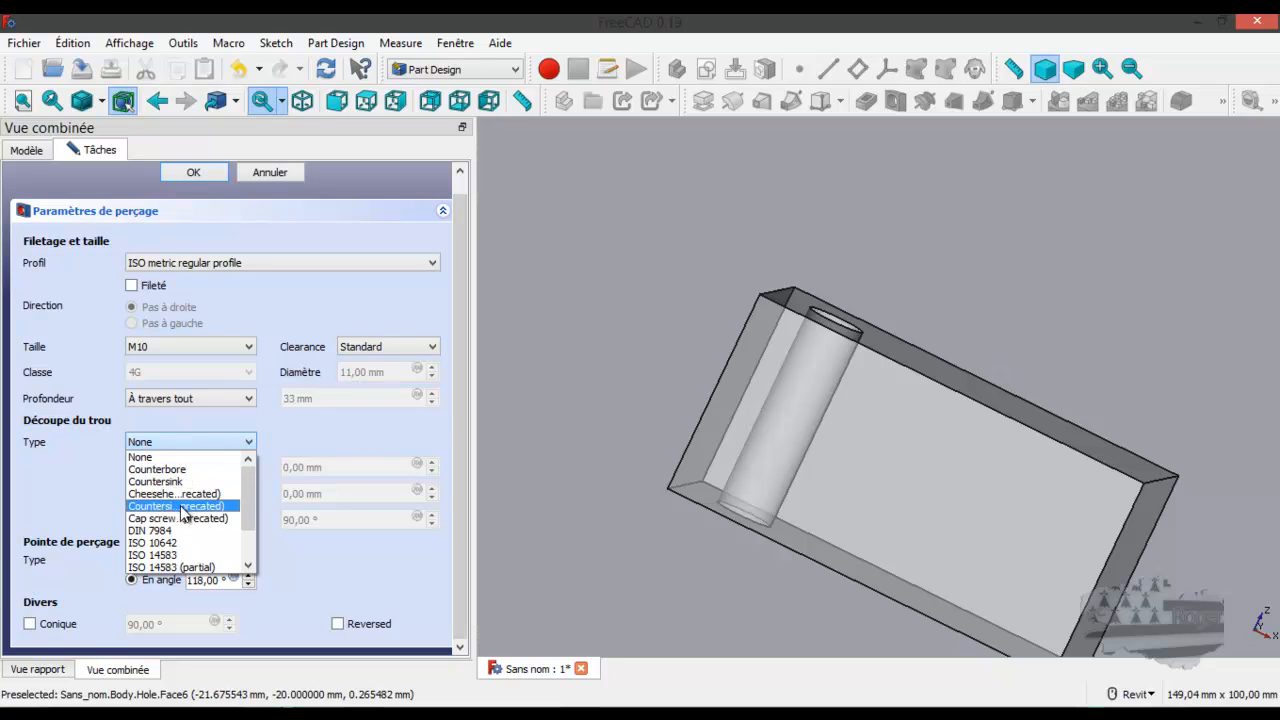
scroll(176, 532, down, 2)
scroll(176, 532, up, 1)
scroll(176, 537, down, 1)
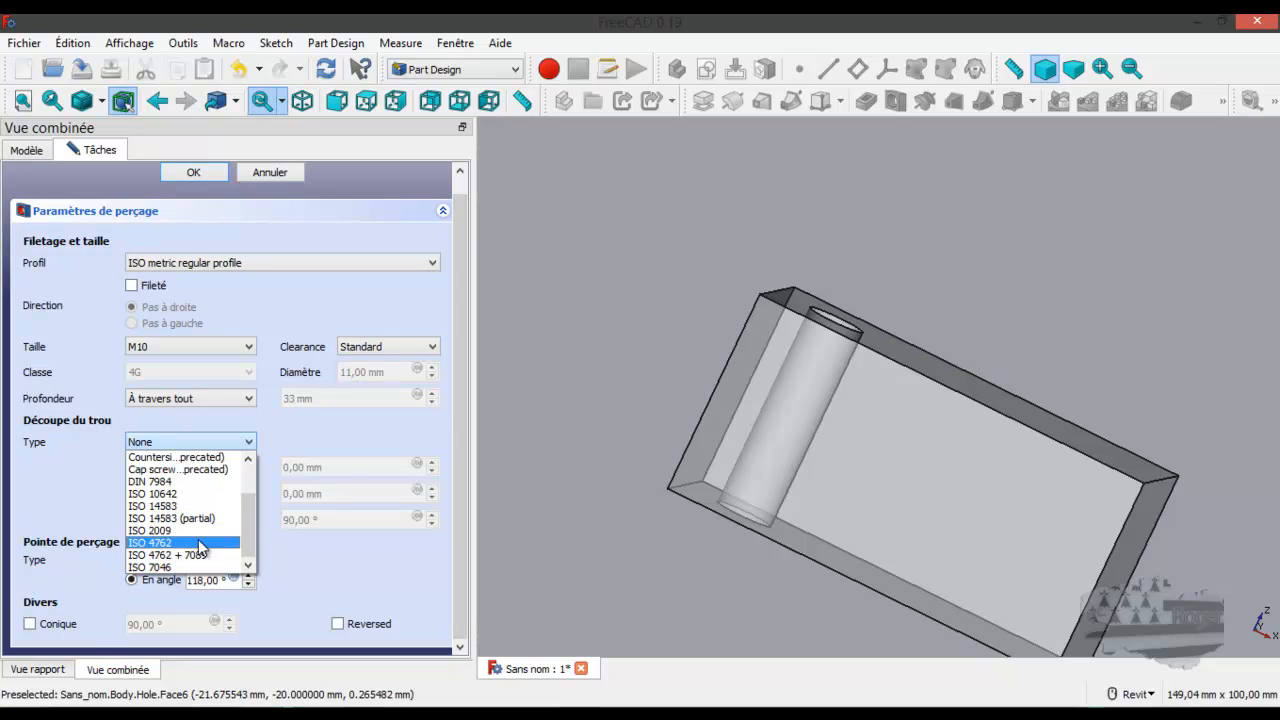
drag(248, 507, 256, 456)
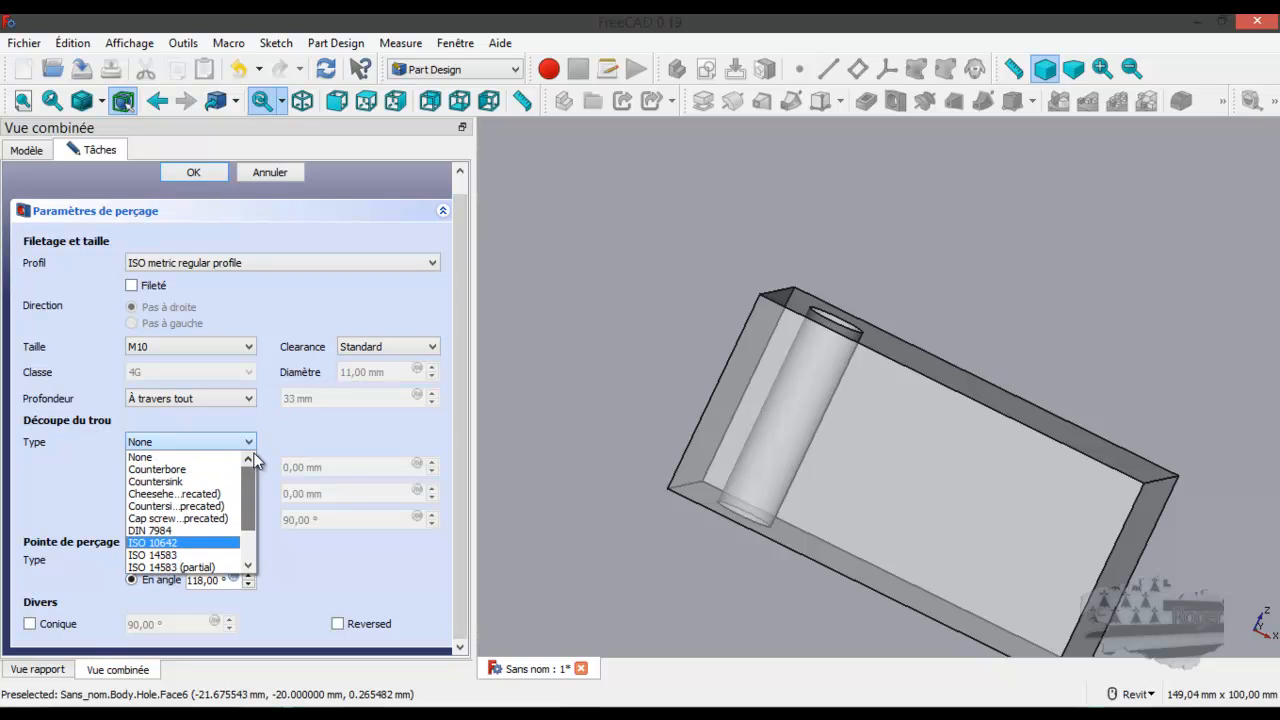
click(197, 439)
click(197, 439)
click(197, 439)
scroll(197, 441, down, 1)
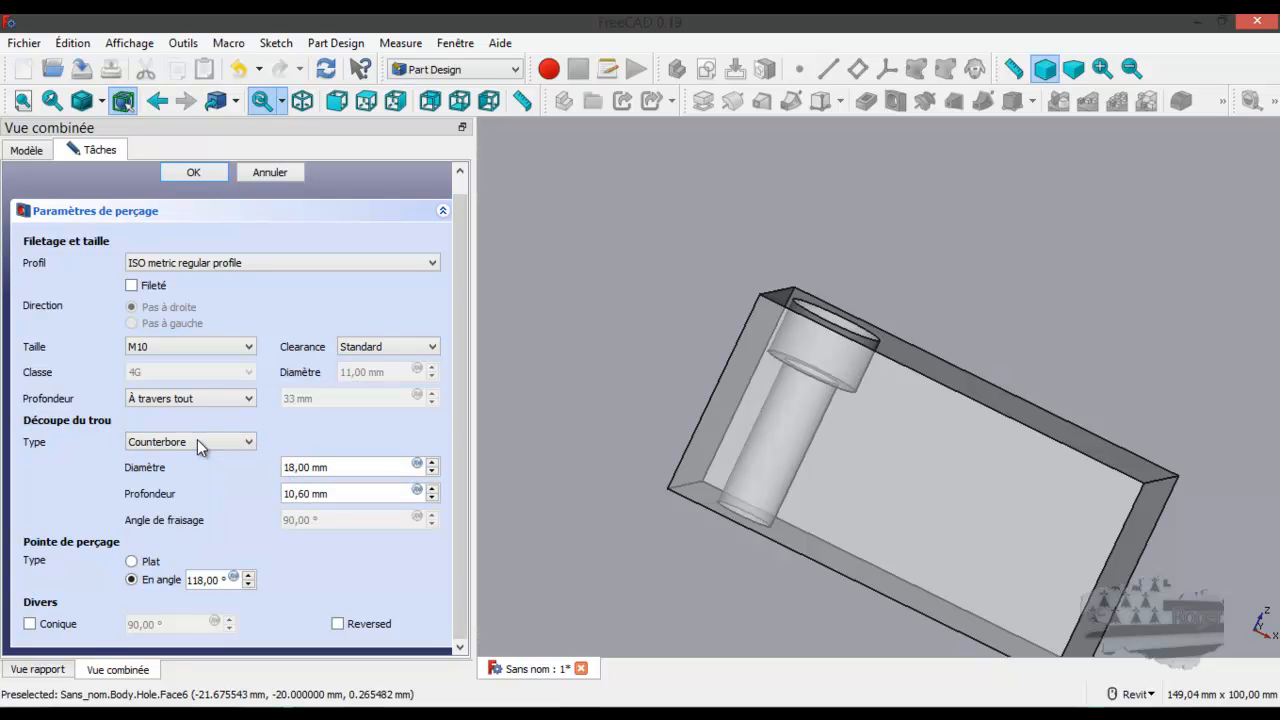
Step: Try the Countersink, Countersink socket screw and DIN 7984 cut types and return the hole to Counterbore
scroll(836, 321, up, 3)
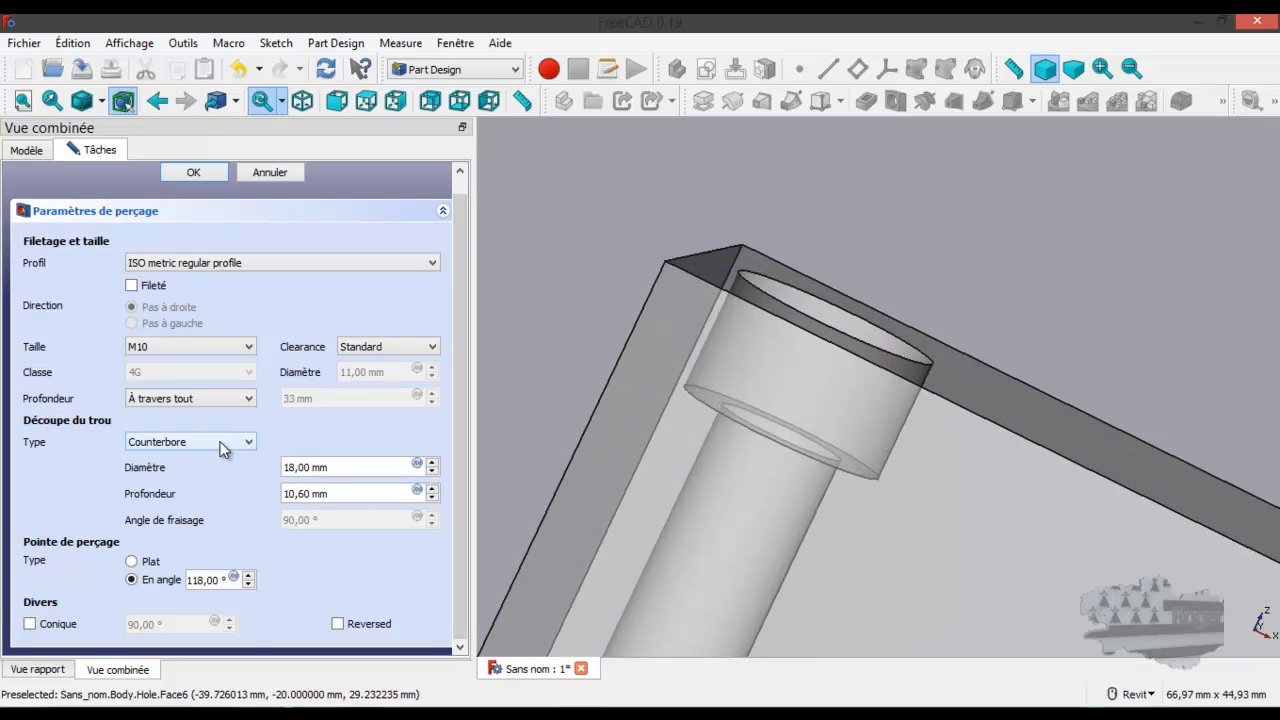
scroll(222, 449, down, 1)
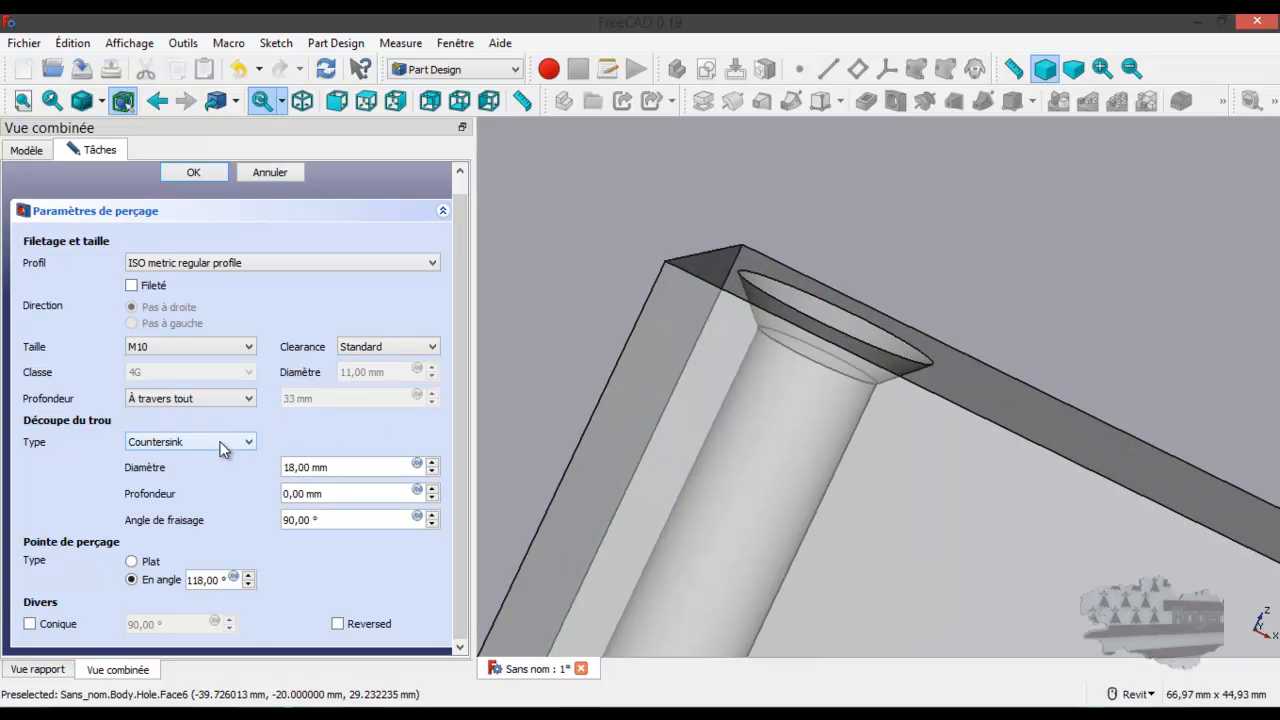
scroll(222, 449, down, 1)
scroll(222, 449, down, 1)
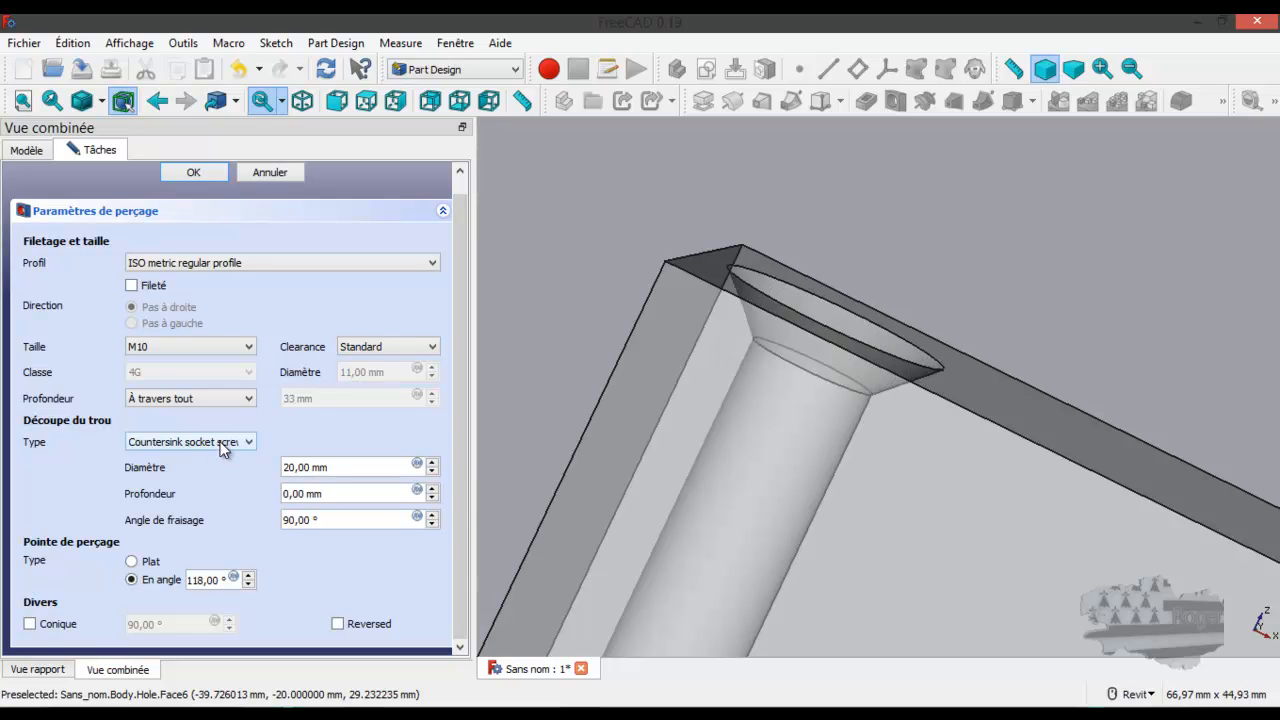
scroll(222, 449, down, 1)
scroll(222, 449, down, 1)
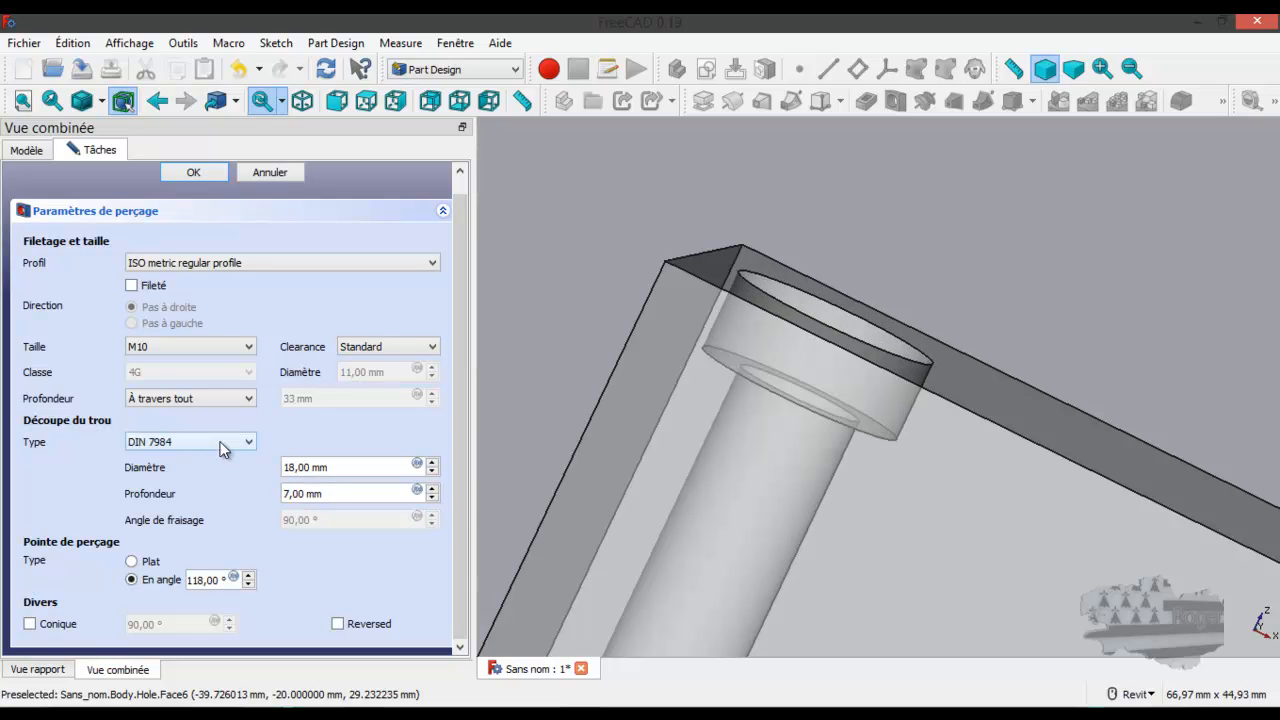
scroll(222, 449, up, 4)
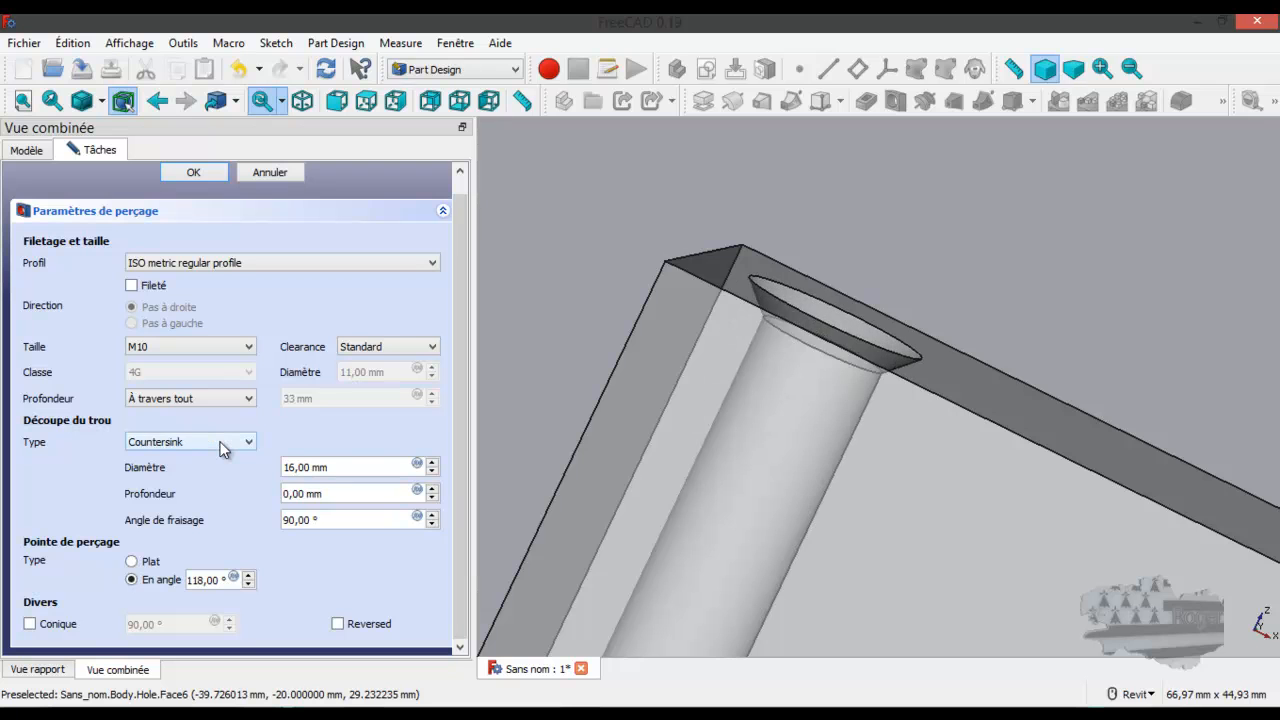
scroll(222, 449, up, 1)
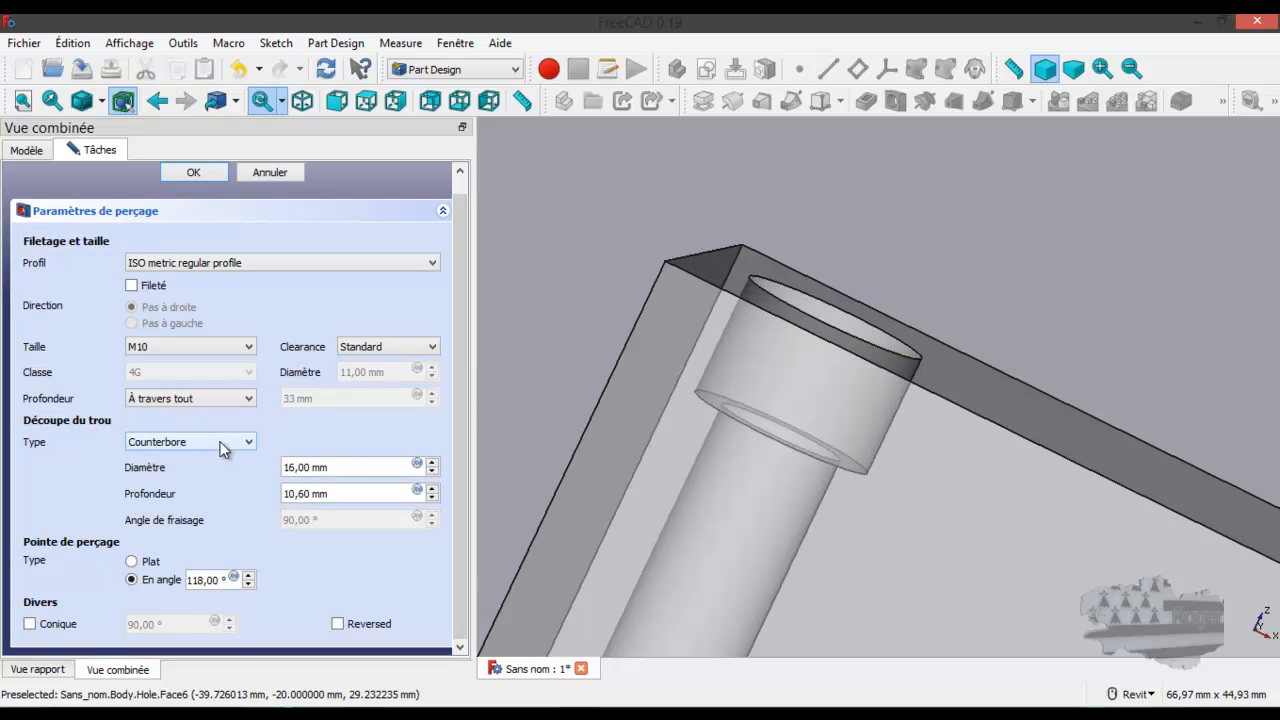
Step: Set the counterbore's diameter to 16.8 mm
click(432, 462)
click(432, 462)
click(432, 462)
click(432, 462)
click(432, 462)
click(432, 462)
click(432, 462)
click(432, 462)
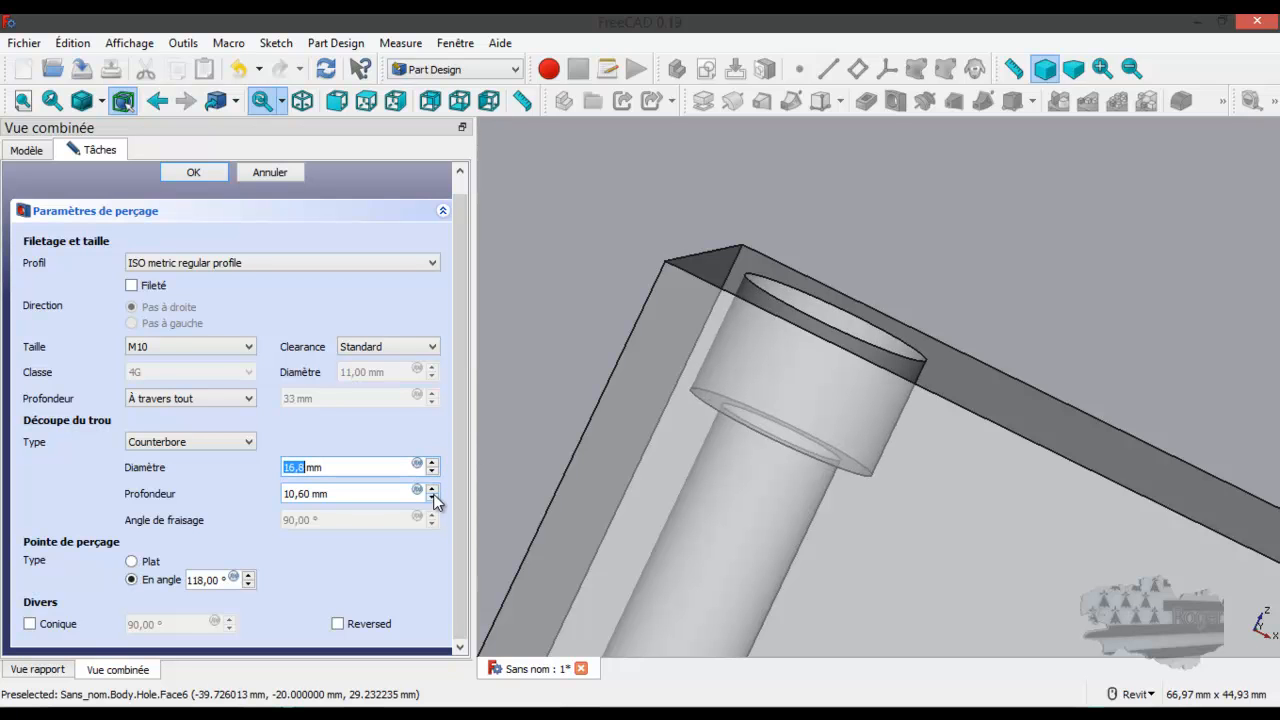
Step: Set the counterbore's depth to 12.9 mm
click(432, 489)
click(432, 489)
click(432, 489)
click(432, 489)
click(432, 489)
click(432, 489)
click(432, 489)
click(432, 489)
click(432, 489)
click(432, 489)
click(432, 489)
click(432, 489)
click(432, 489)
click(432, 489)
click(432, 489)
click(432, 489)
Step: Set the hole's cut type to ISO 4762
scroll(790, 450, down, 3)
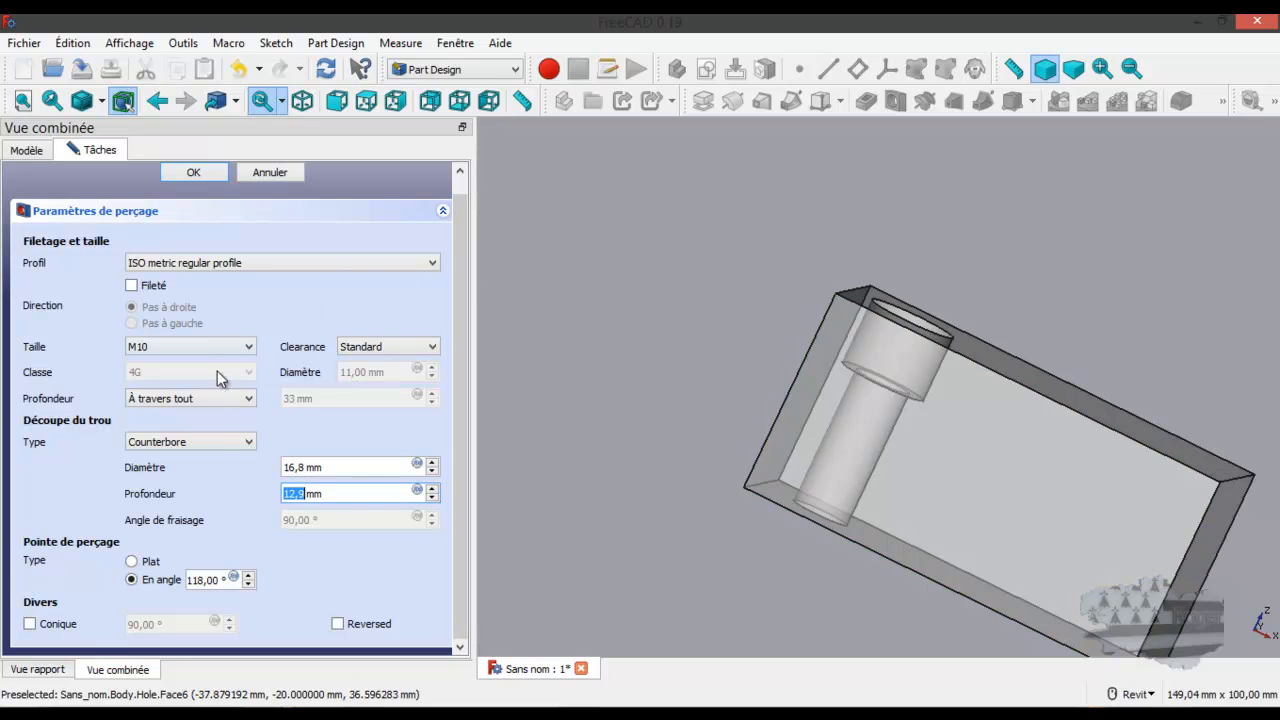
click(214, 442)
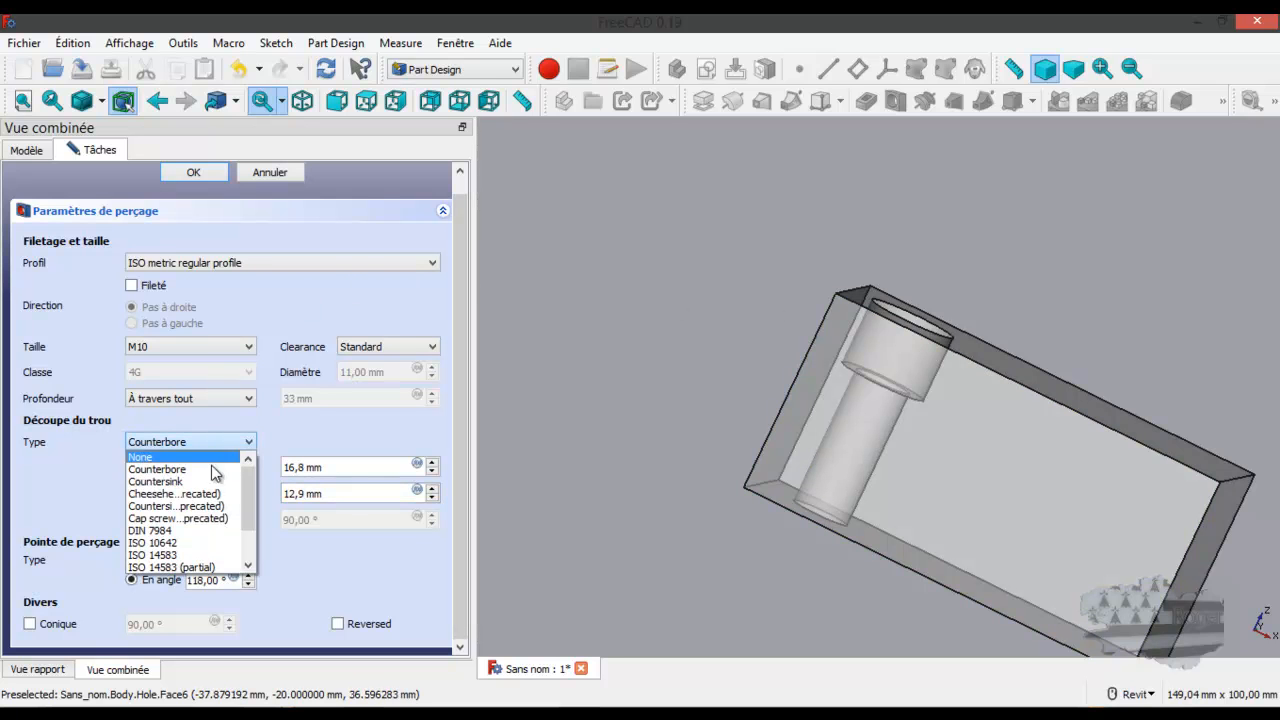
scroll(202, 508, down, 2)
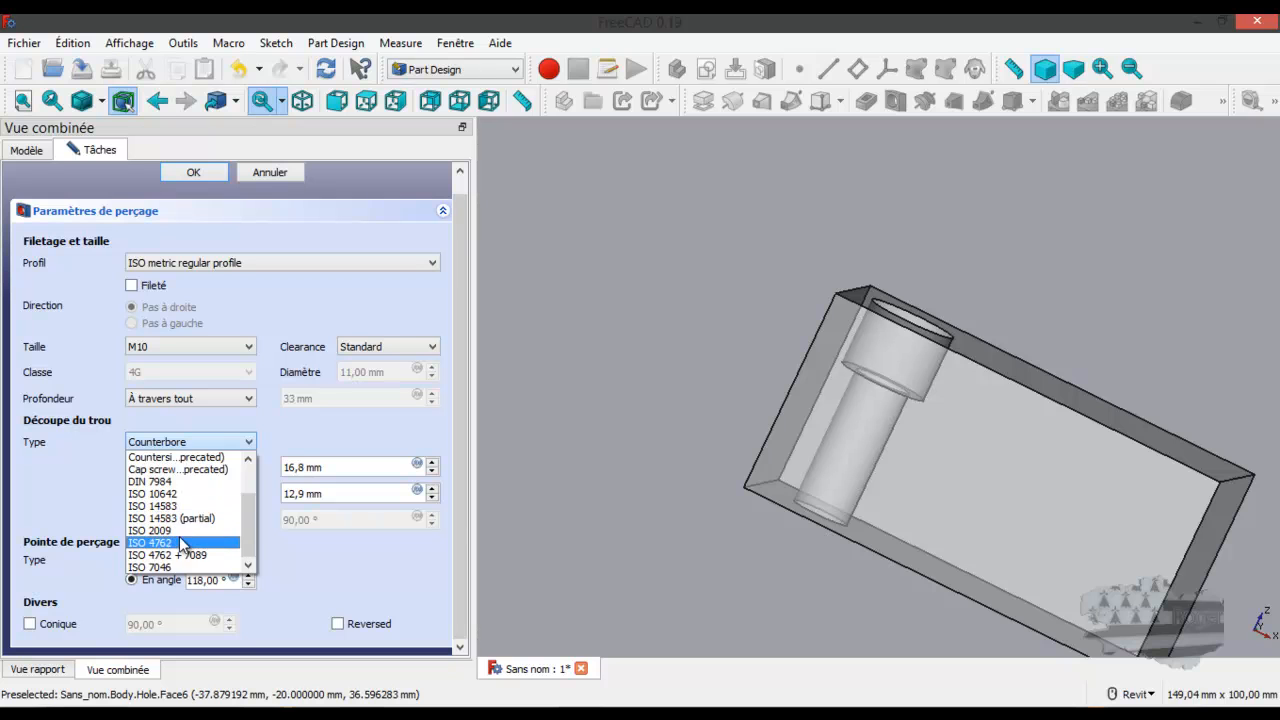
click(160, 542)
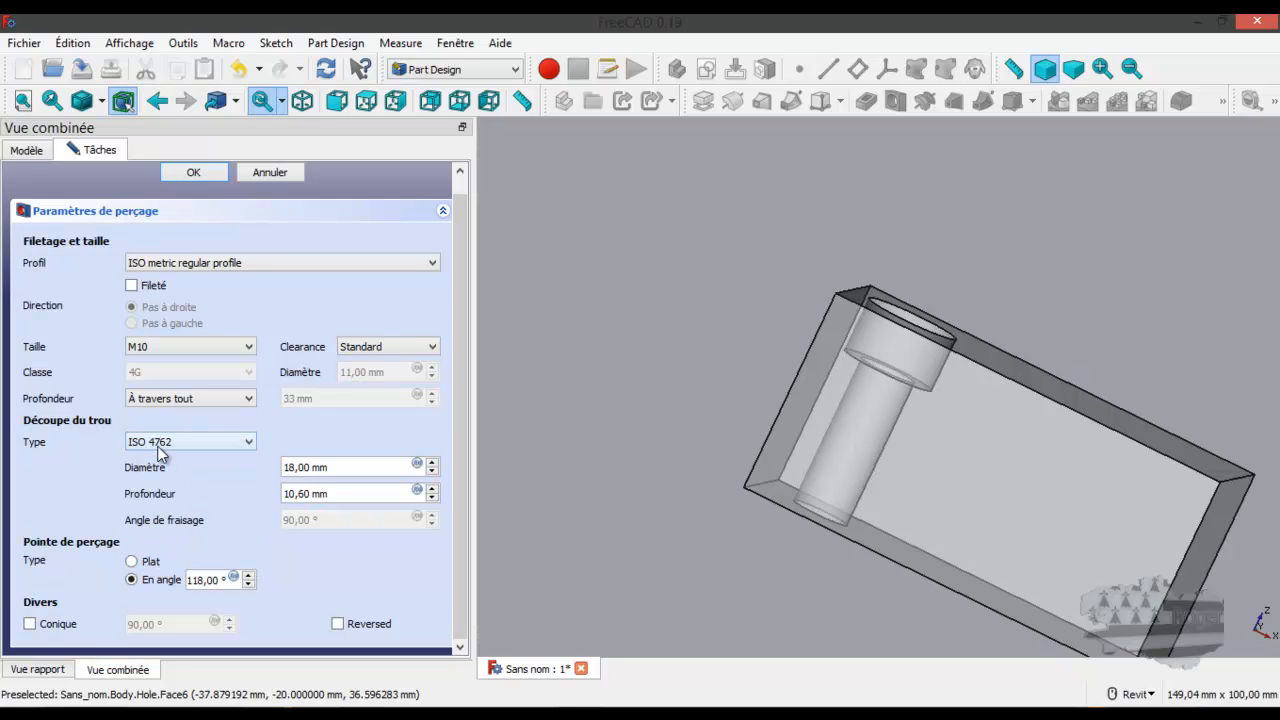
click(488, 68)
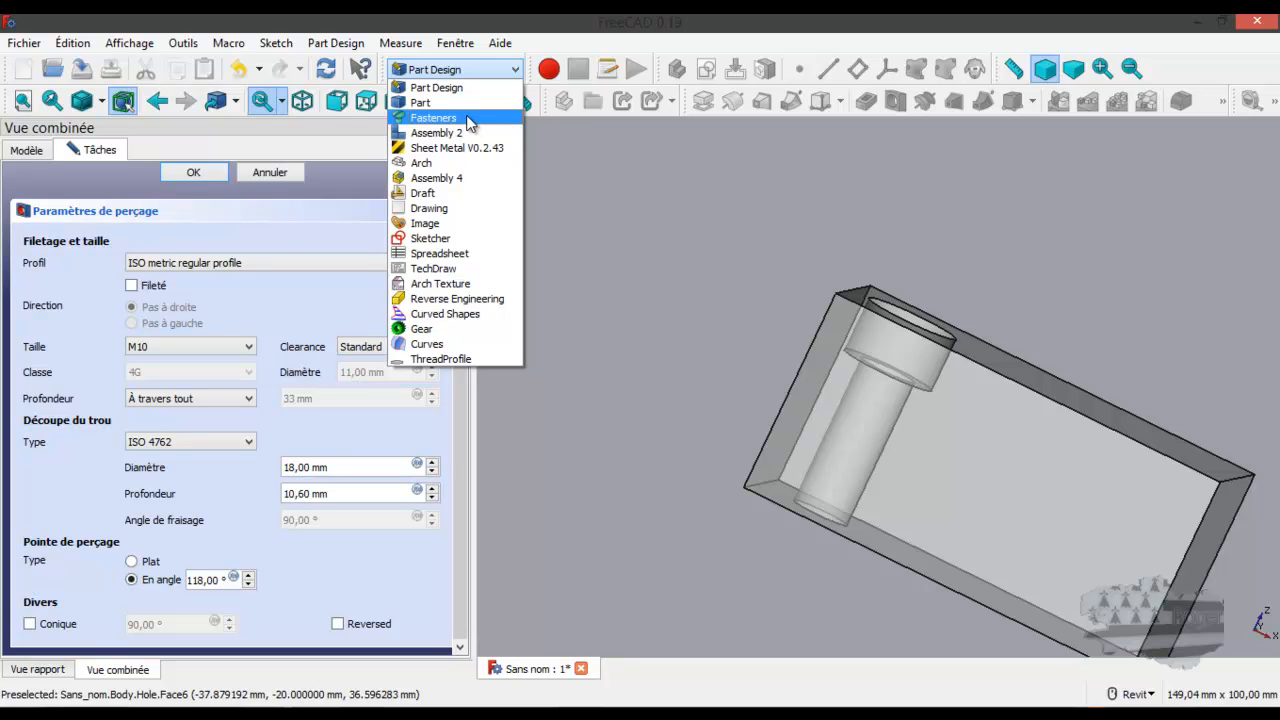
click(223, 420)
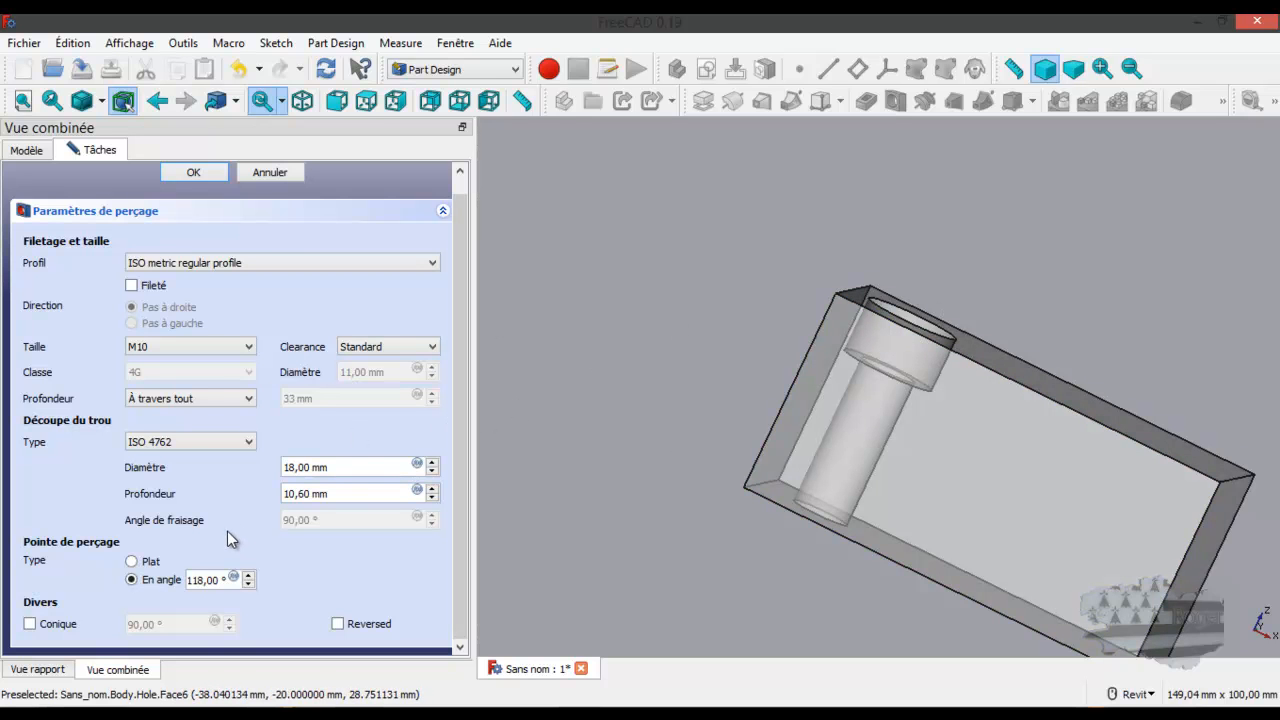
Step: Try the hole's Reversed option, turn it off again and accept the hole
click(338, 624)
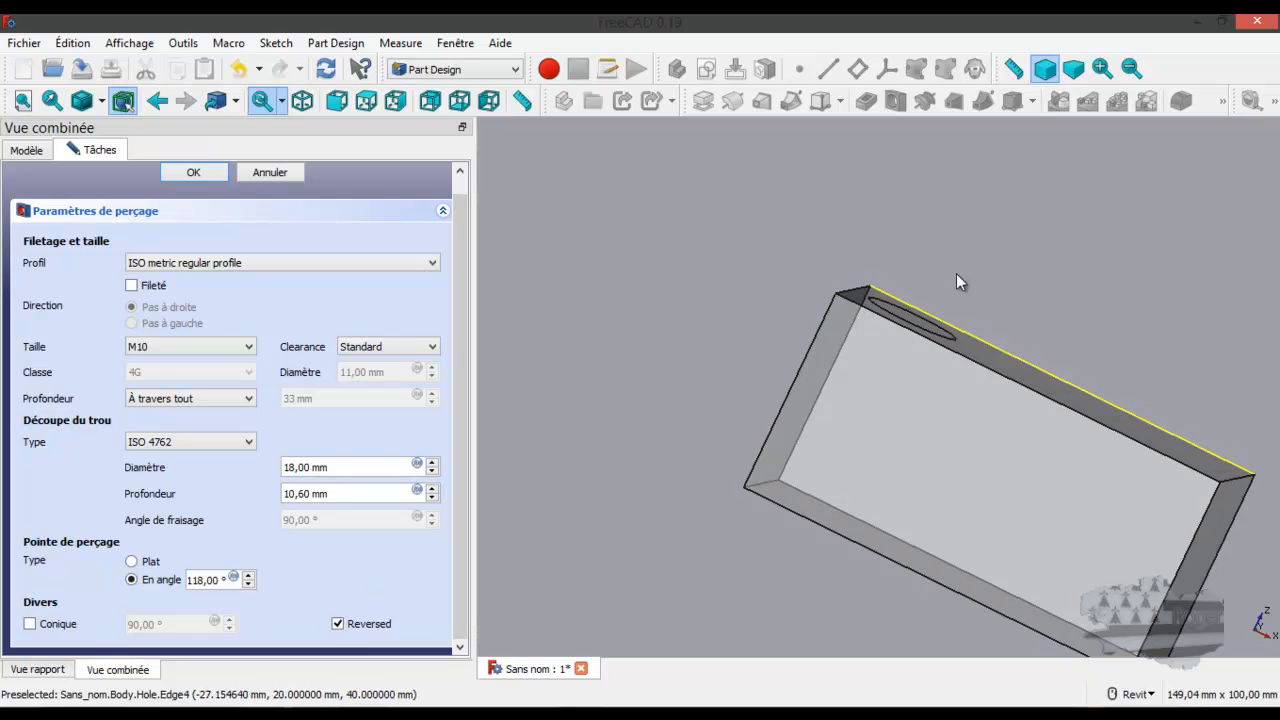
click(338, 624)
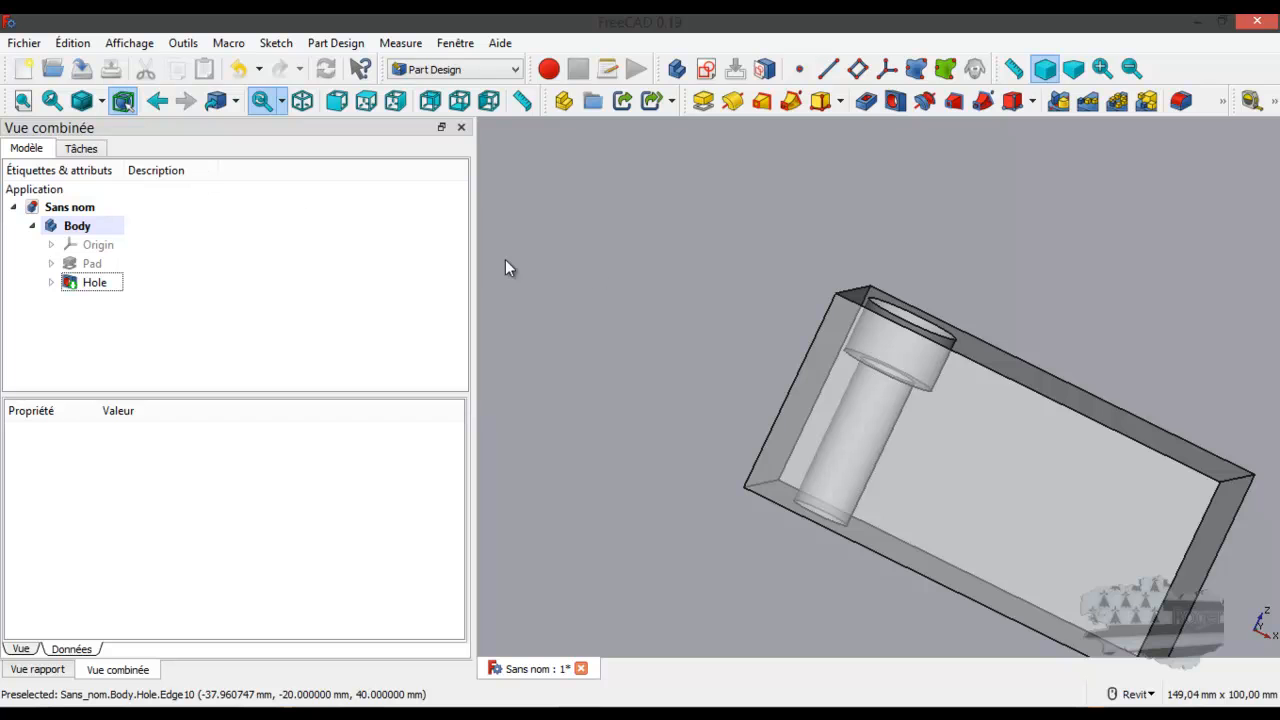
Step: Create a new sketch on the block's top face
click(1011, 368)
shift+middle_drag(864, 393, 692, 450)
scroll(944, 340, up, 4)
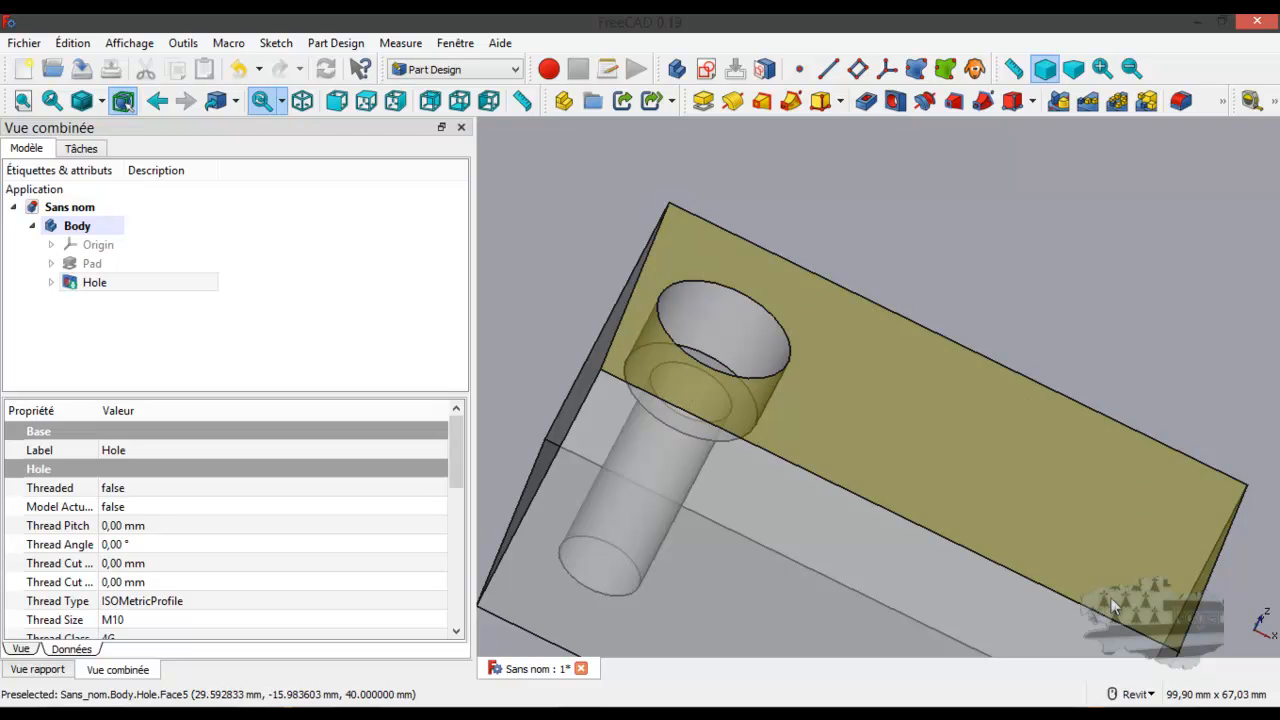
click(901, 378)
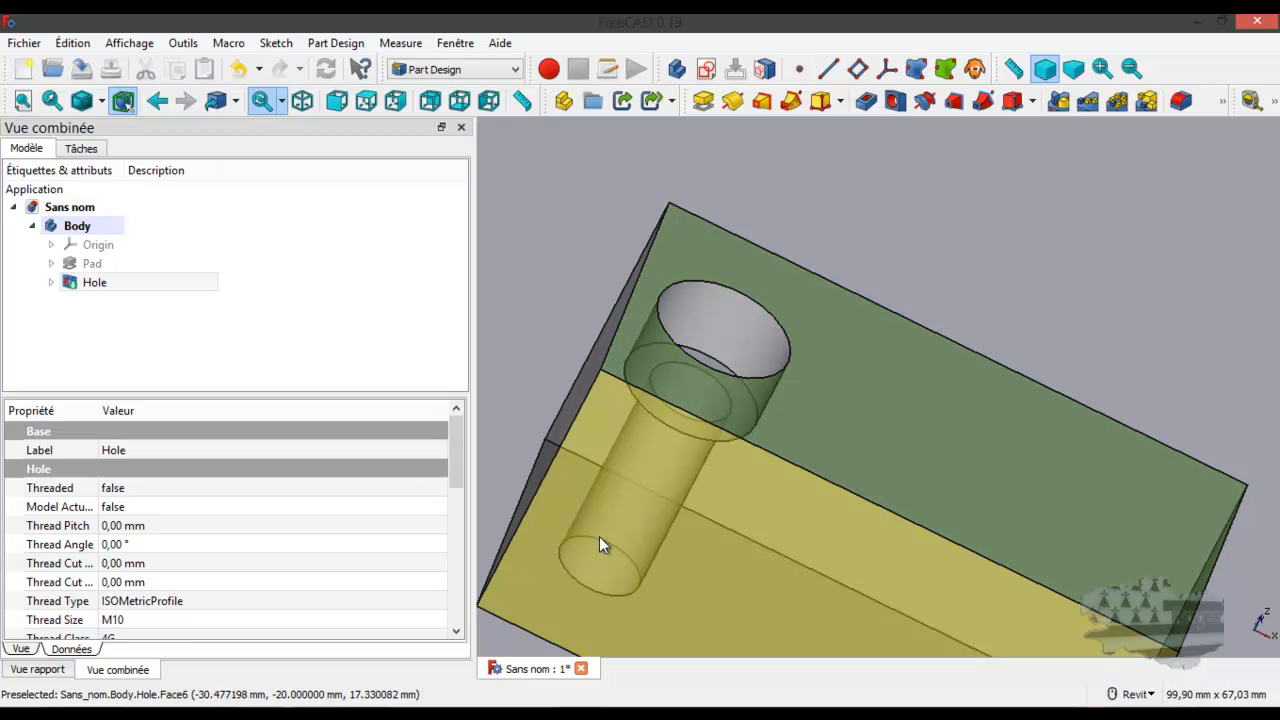
click(709, 68)
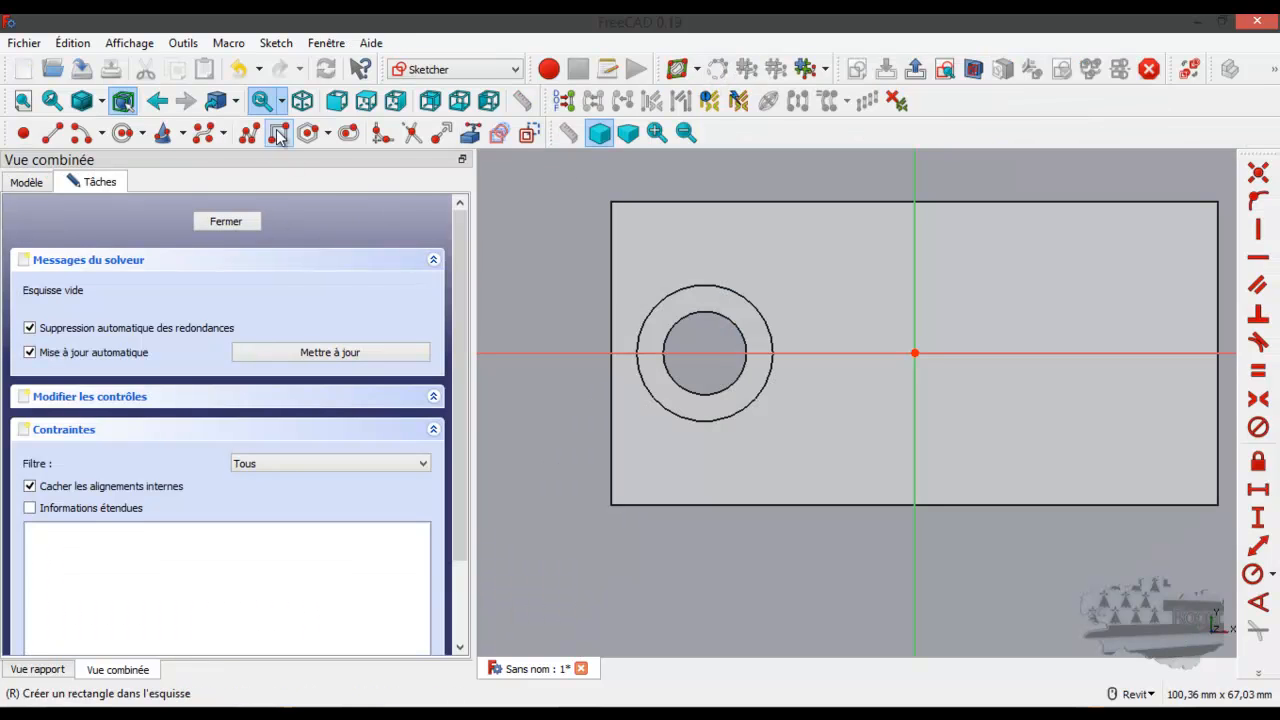
Step: Sketch a circle of about 3.8 mm radius centred on the horizontal axis, across the origin from the existing hole, and close the sketch
click(138, 138)
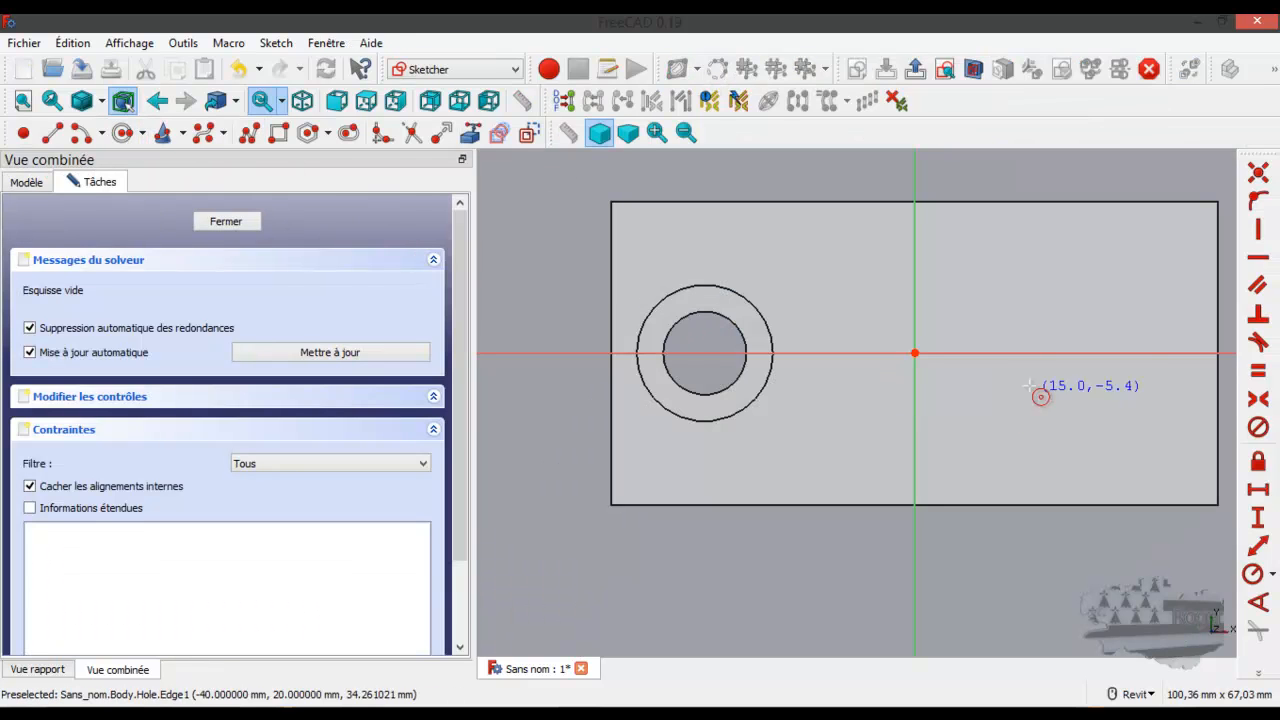
click(1050, 353)
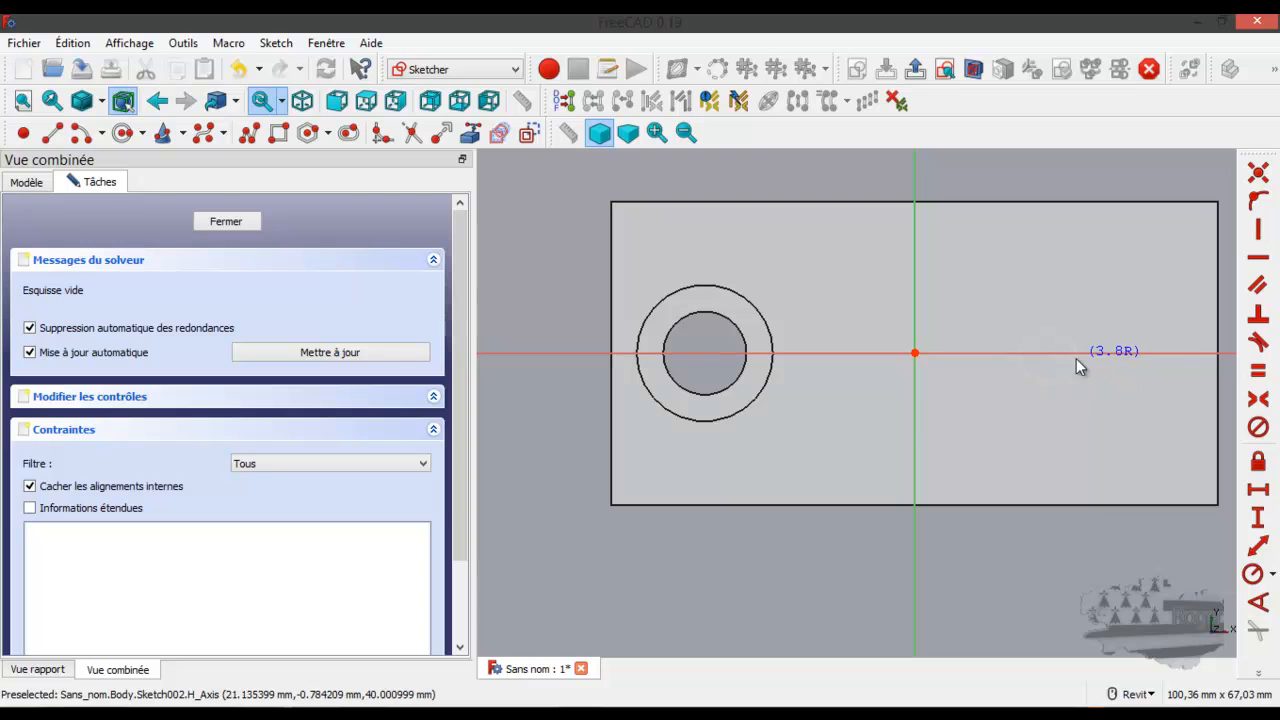
click(1076, 366)
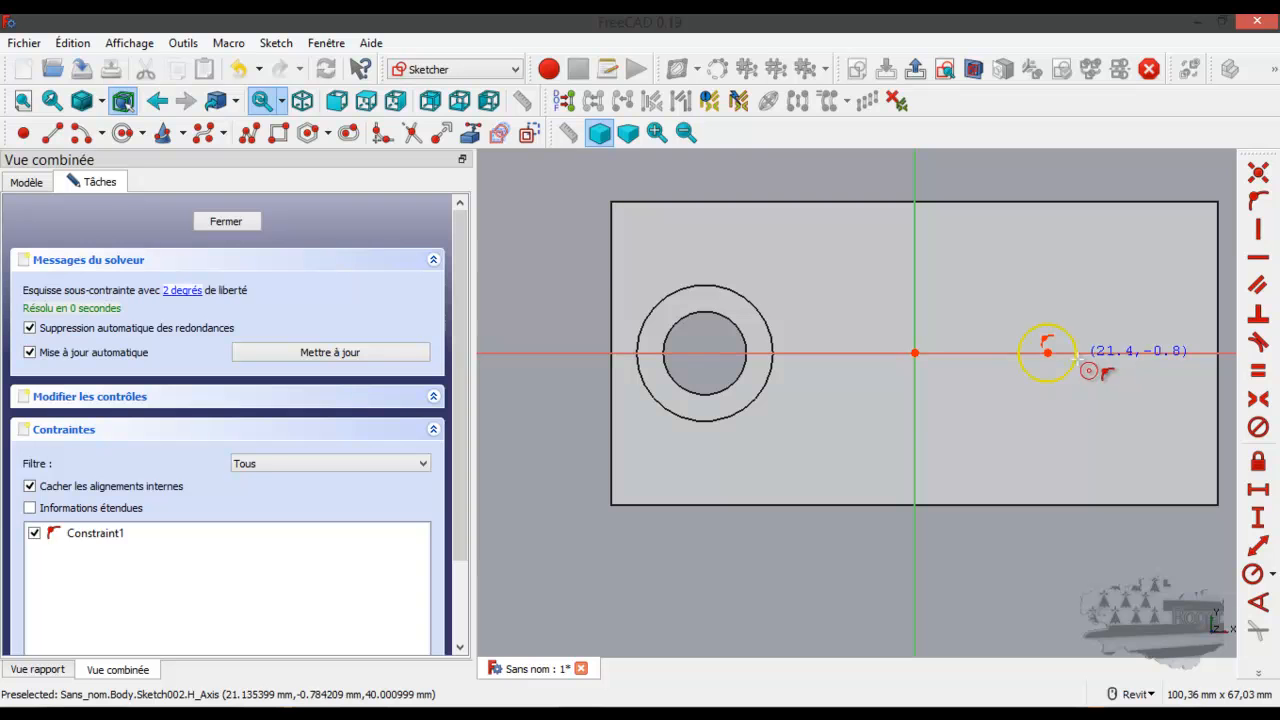
click(250, 222)
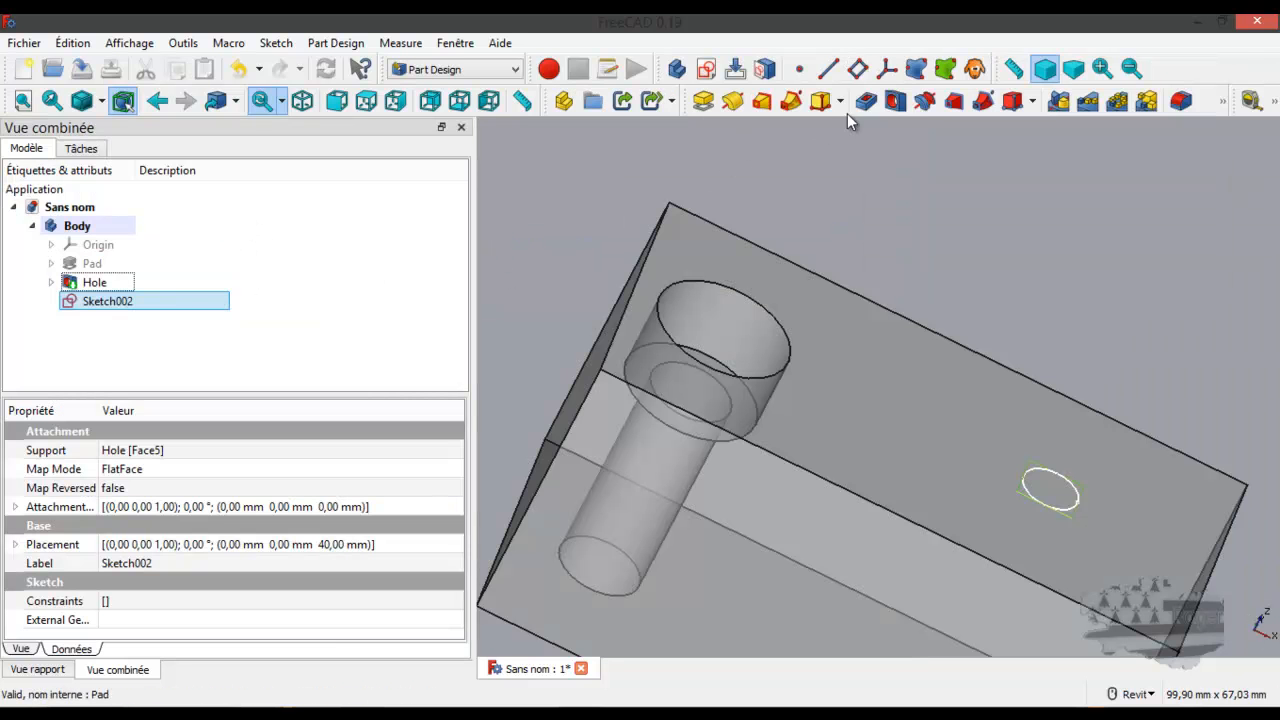
Step: Create a Hole from the new circle sketch with the ISO metric regular profile and size M10
click(895, 101)
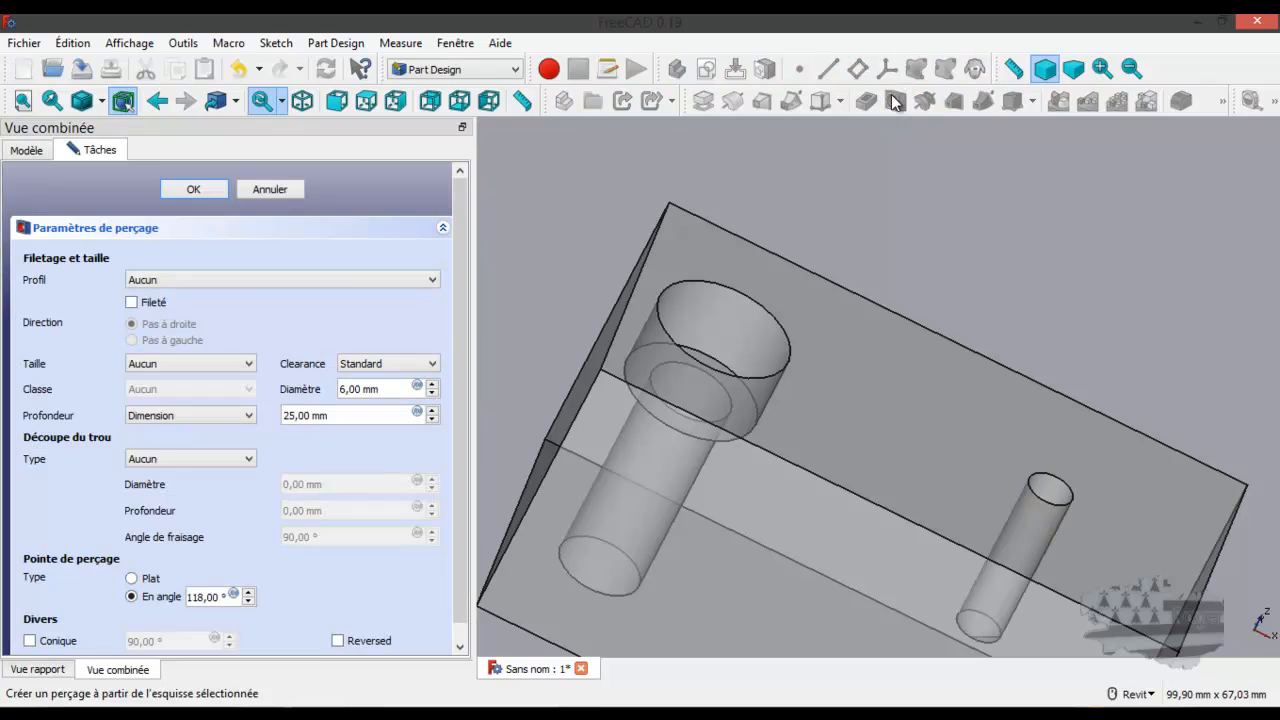
click(252, 281)
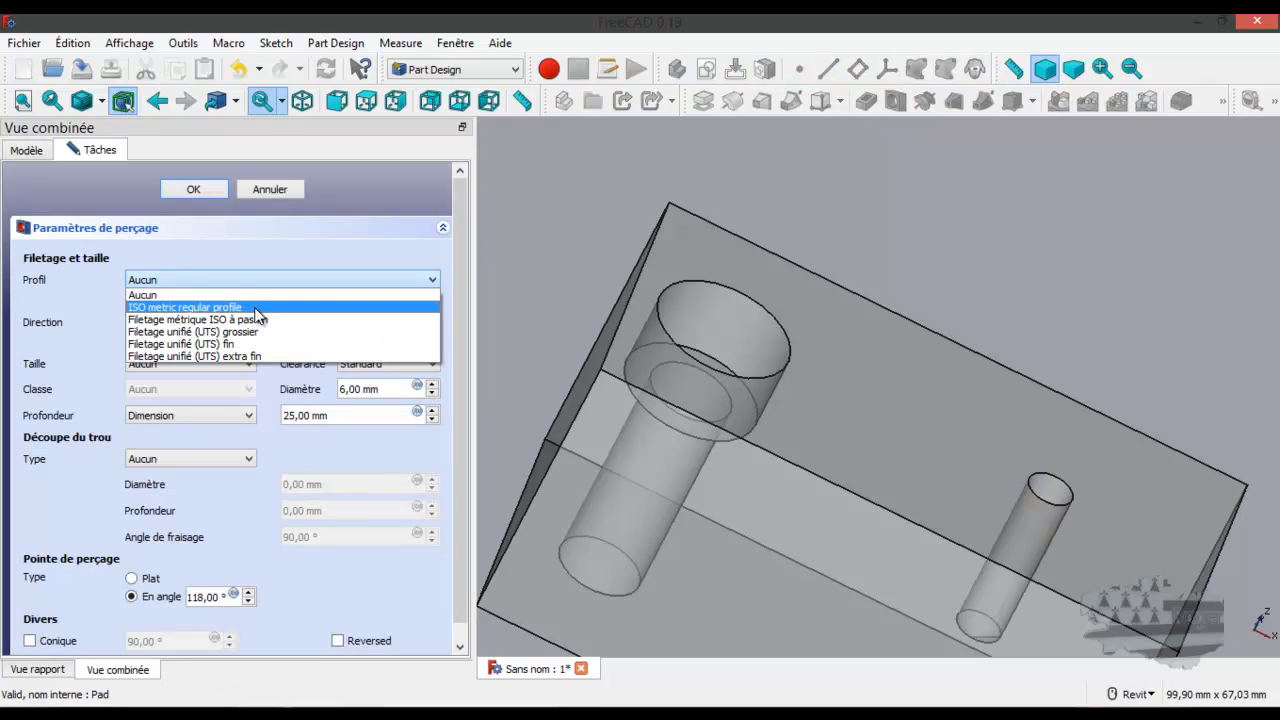
click(257, 308)
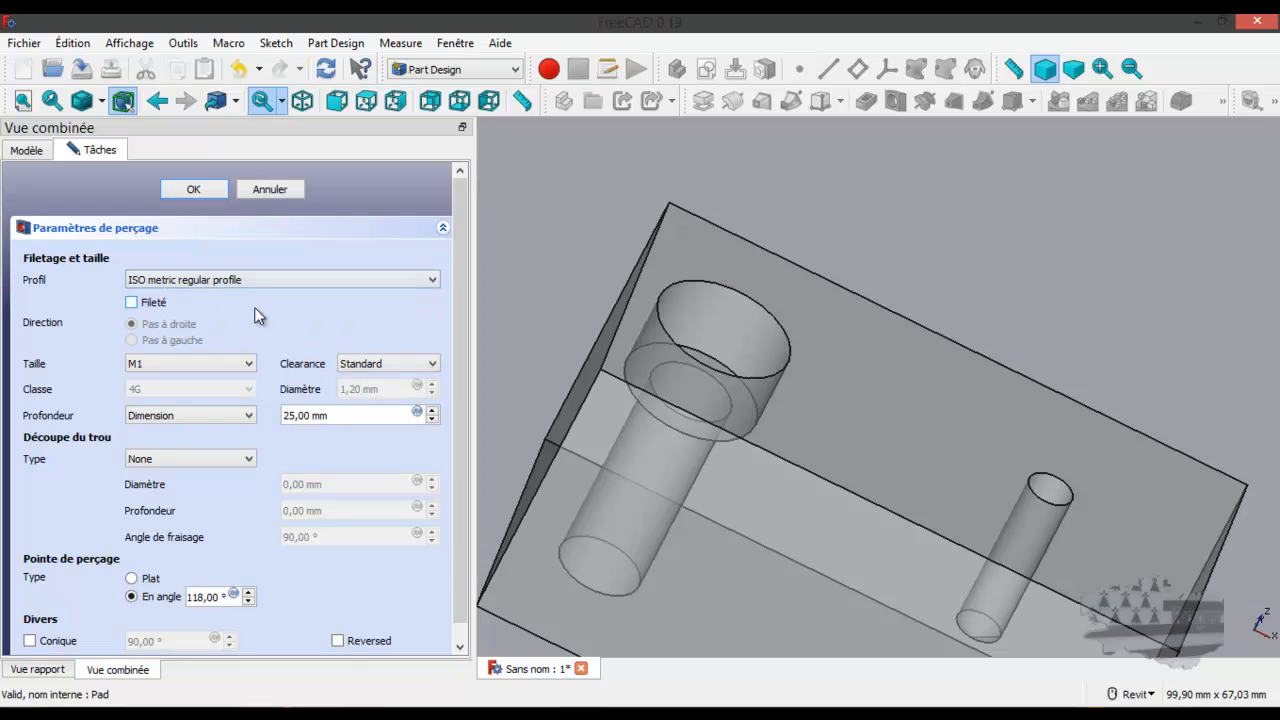
click(180, 365)
scroll(186, 413, down, 3)
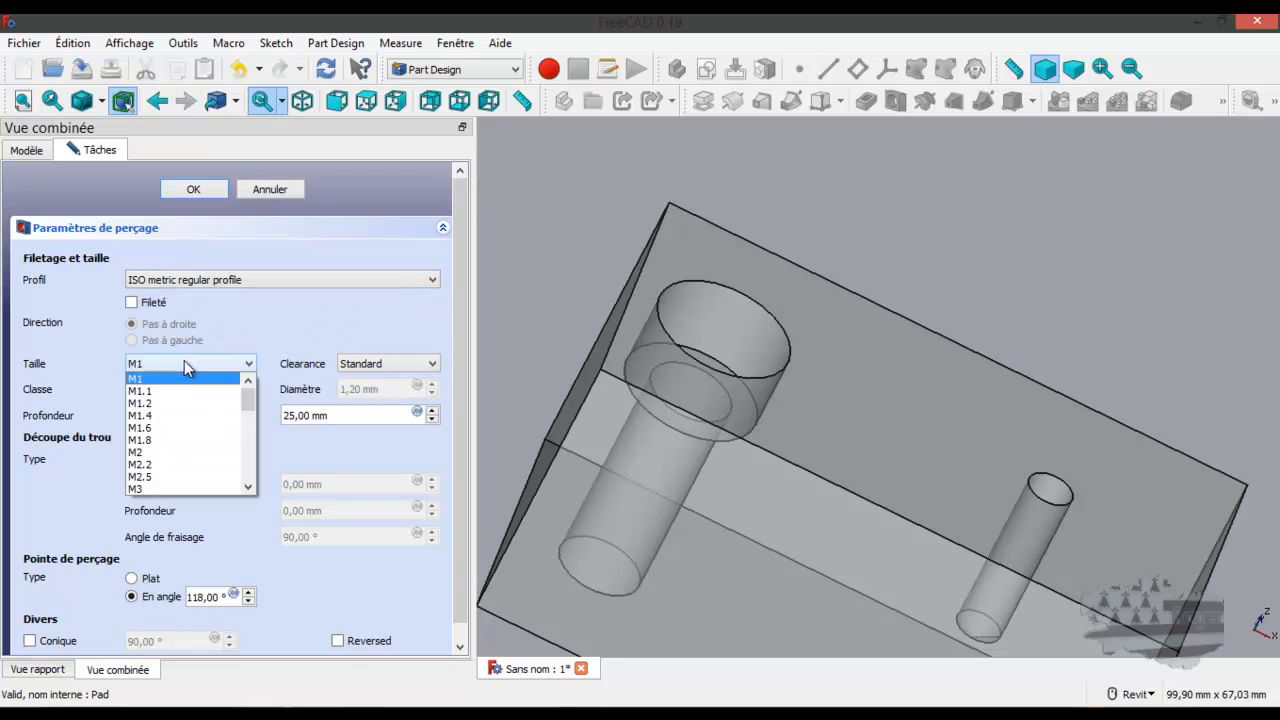
scroll(186, 415, down, 1)
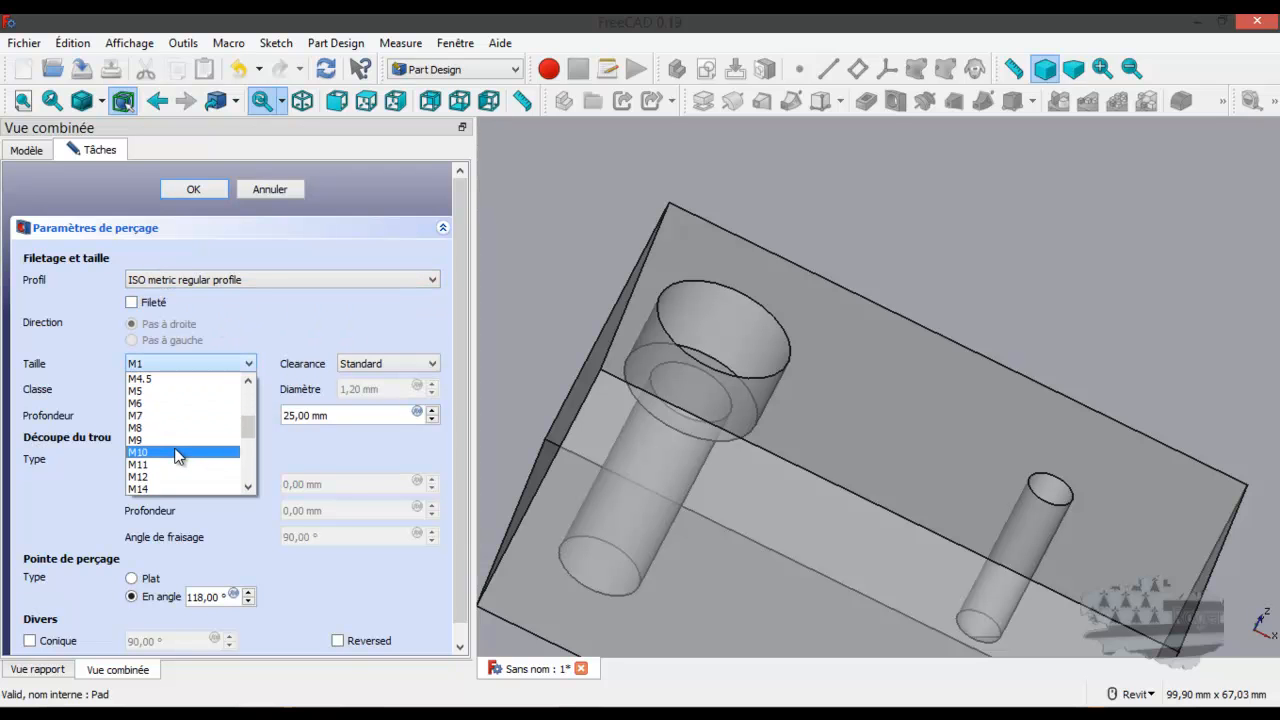
click(177, 452)
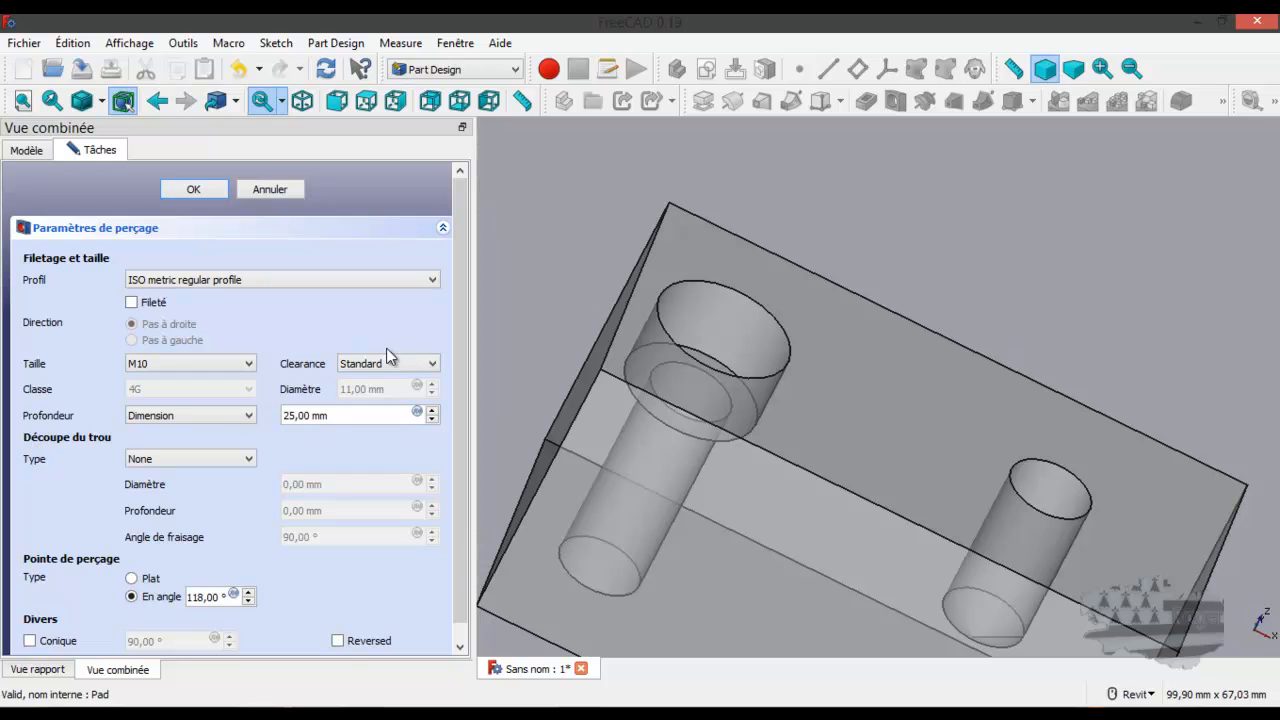
Step: Set the second hole's depth to through all (À travers tout) and its cut type to ISO 7046, and accept the hole
click(211, 415)
click(210, 446)
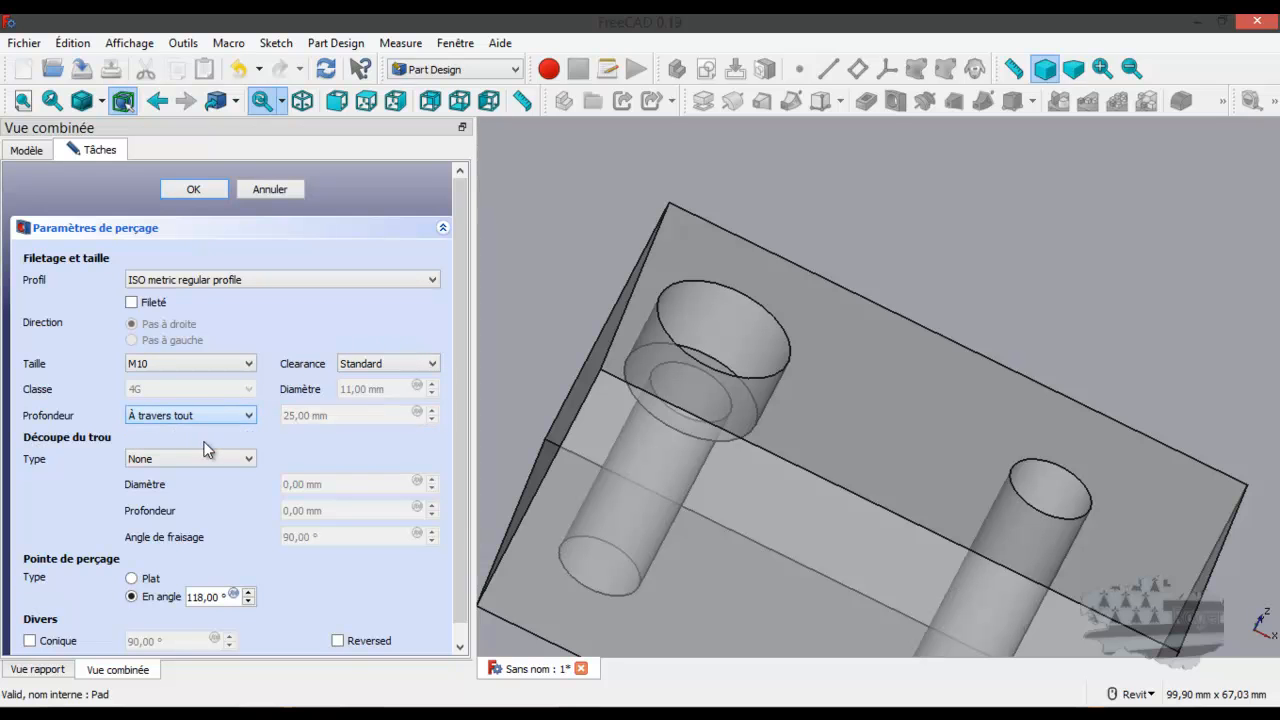
click(228, 462)
scroll(160, 480, down, 1)
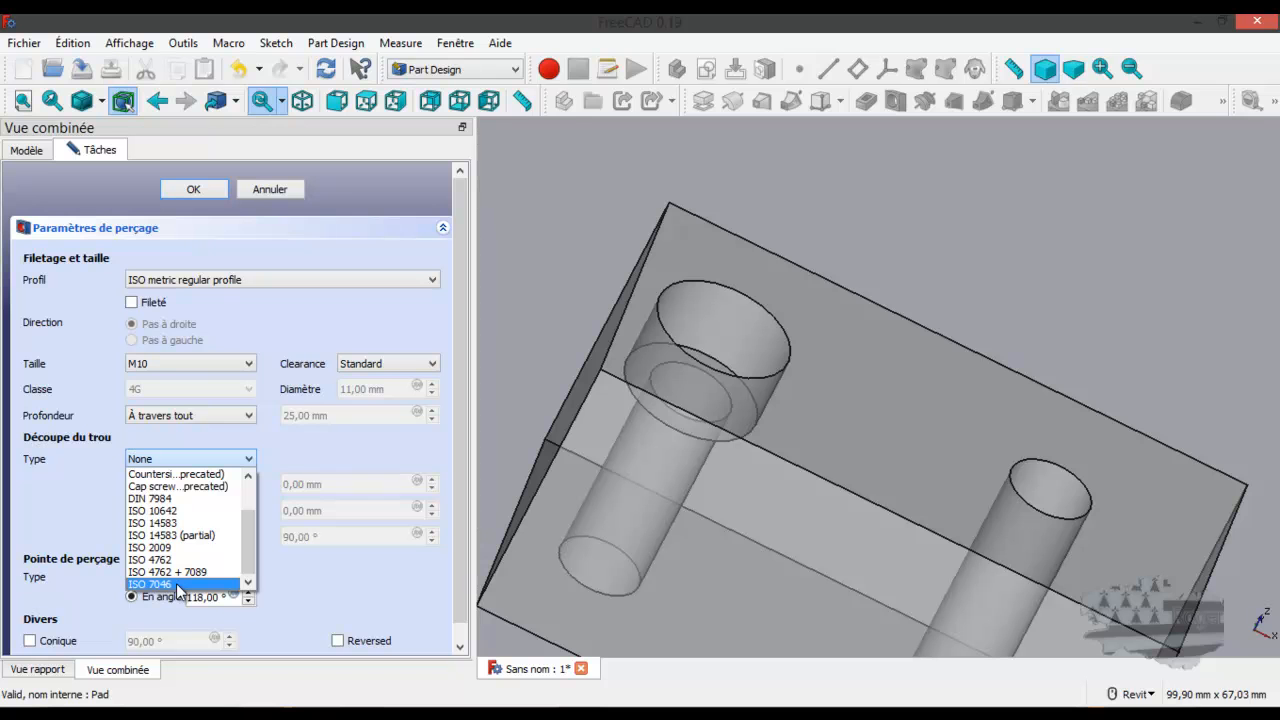
click(178, 584)
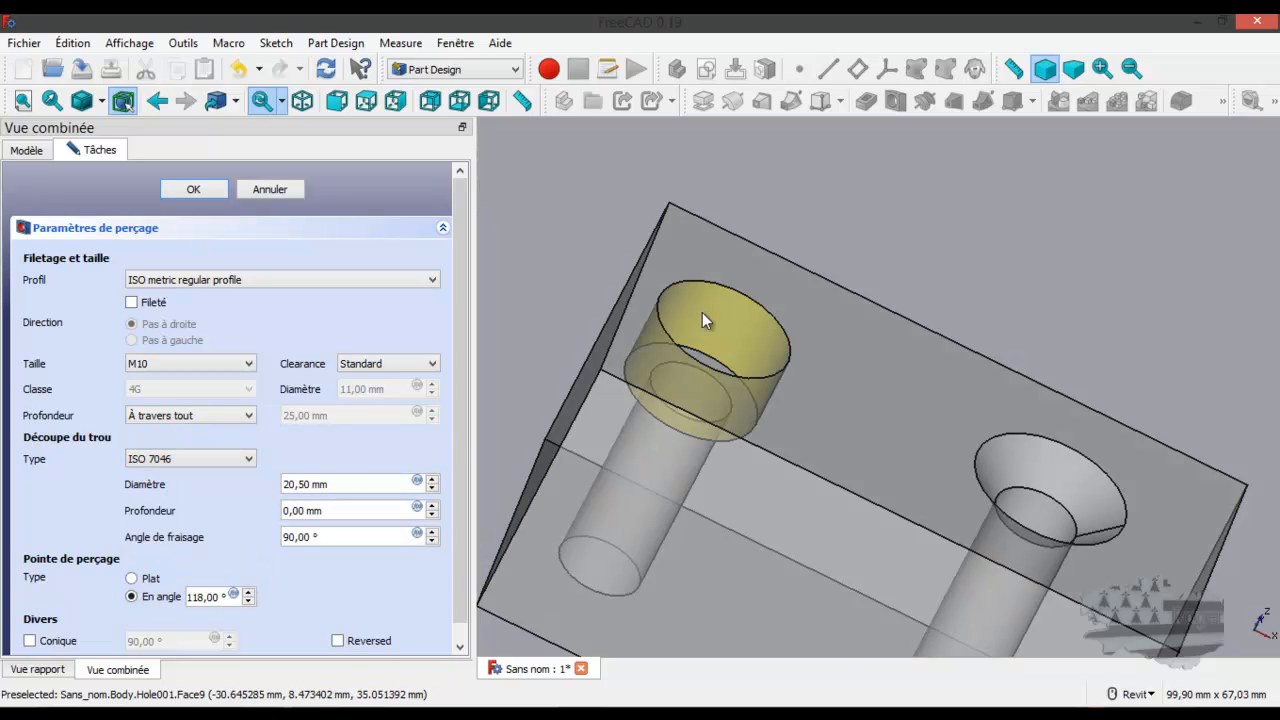
scroll(702, 320, down, 3)
middle_drag(804, 485, 854, 441)
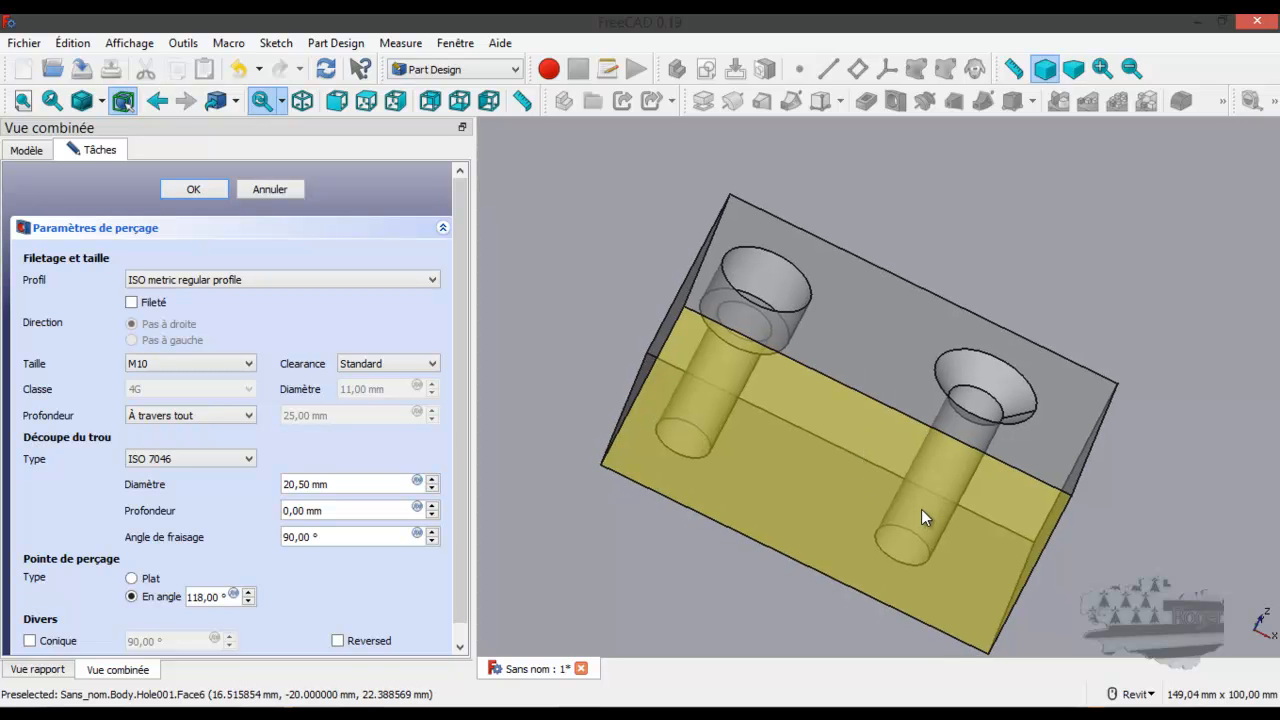
shift+middle_drag(937, 497, 975, 490)
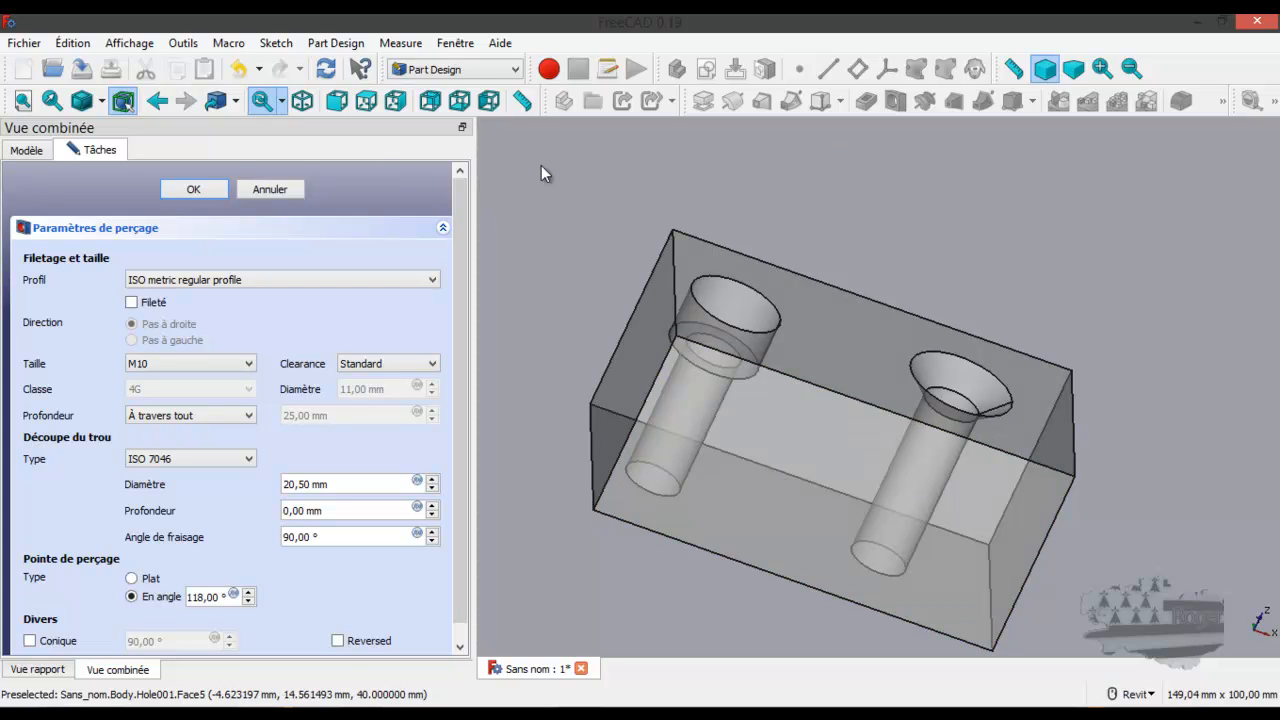
click(198, 189)
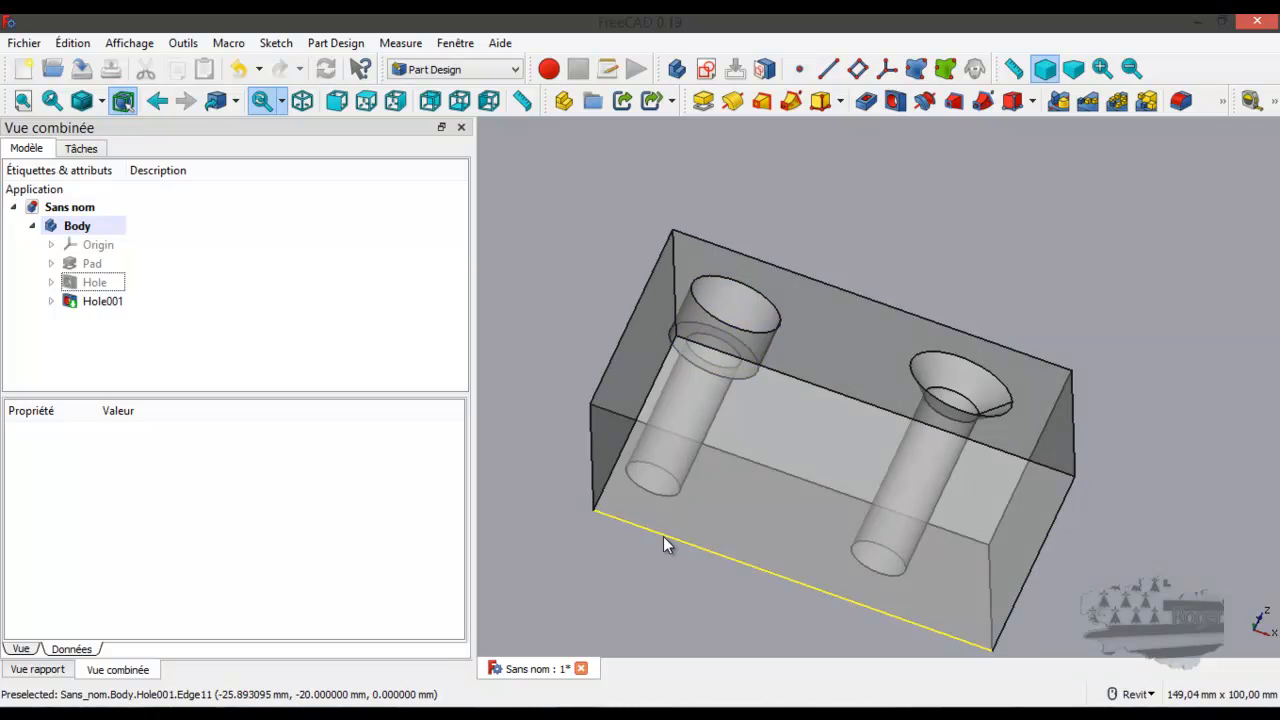
Step: Display the Pad feature in place of the drilled block to examine the block without holes
shift+middle_drag(728, 520, 766, 468)
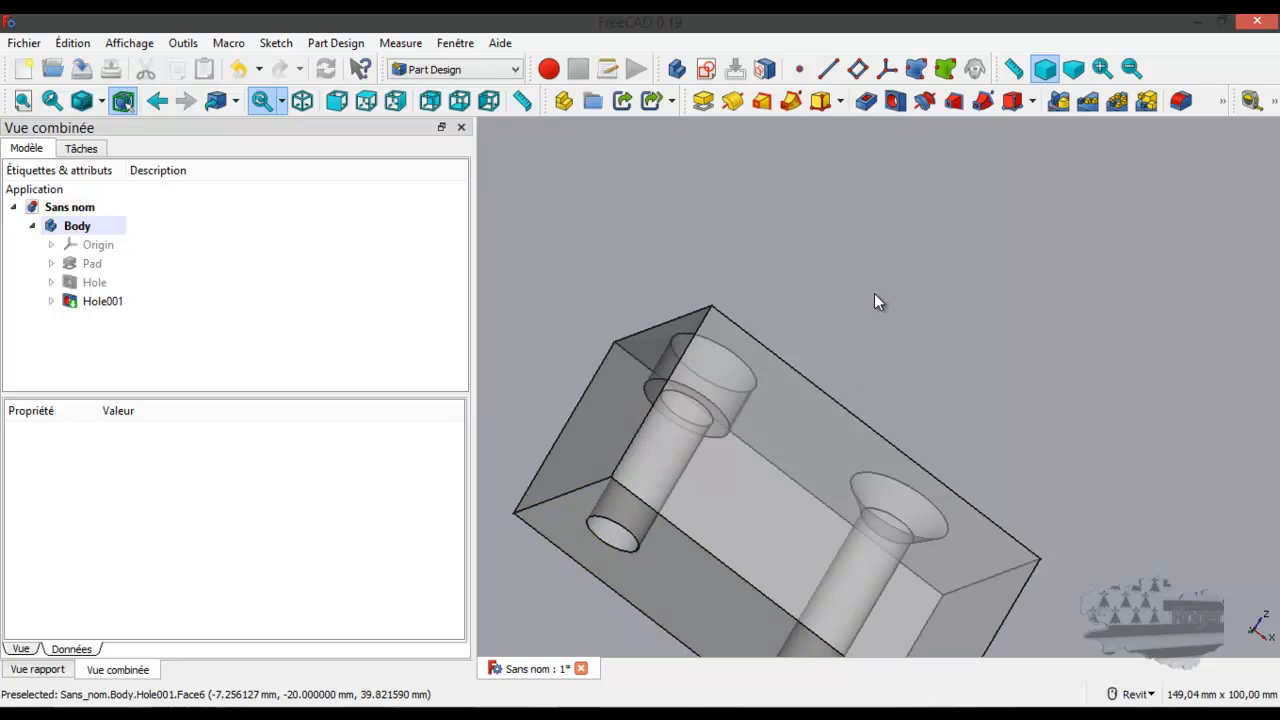
scroll(877, 300, down, 2)
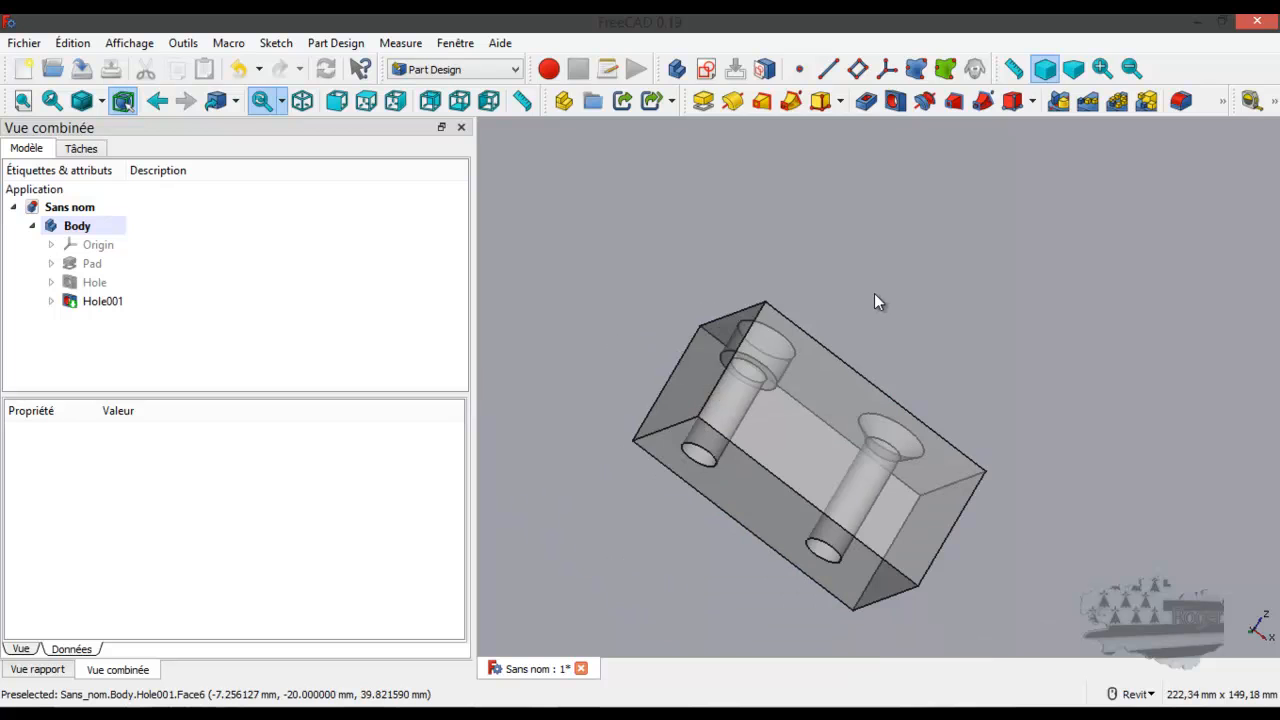
click(105, 265)
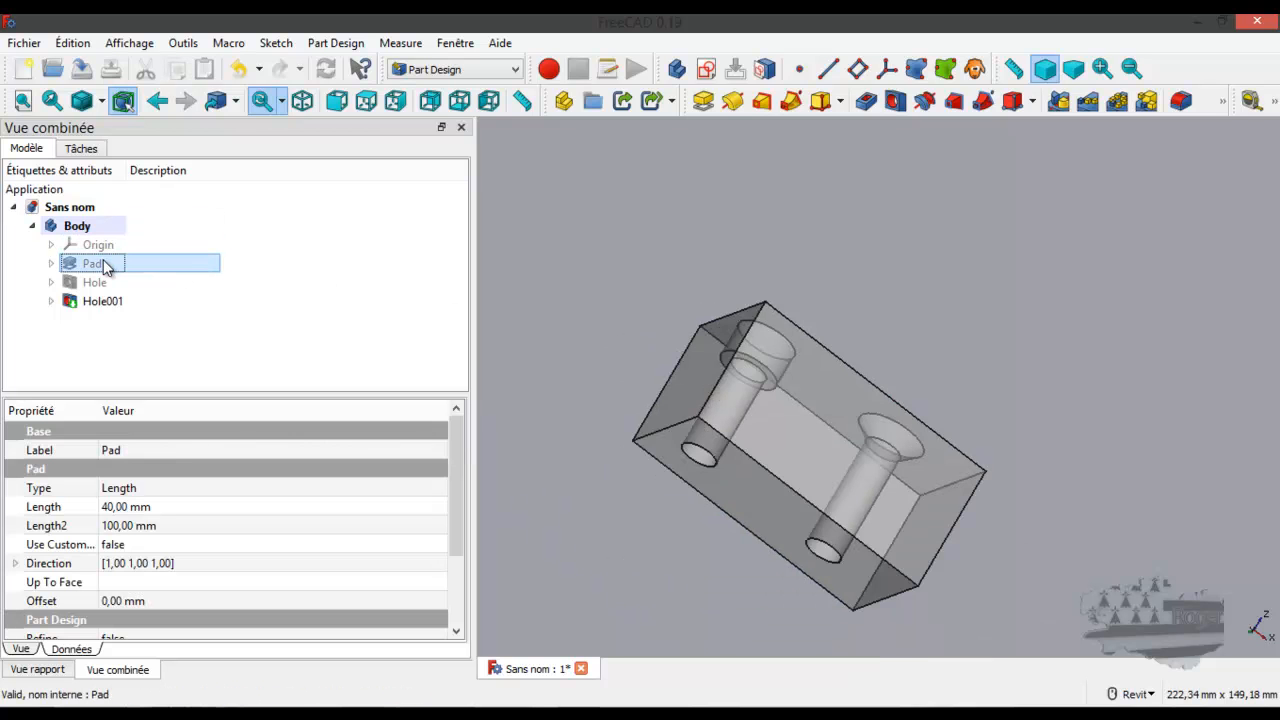
key(space)
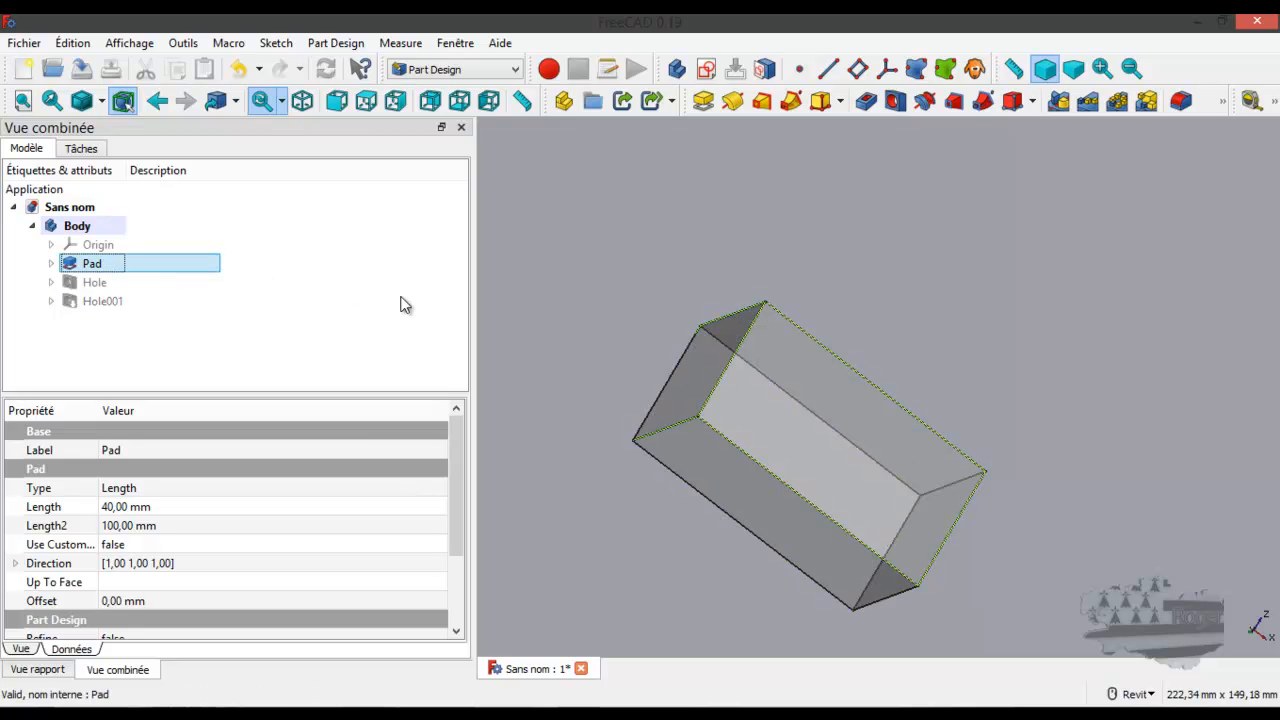
click(716, 468)
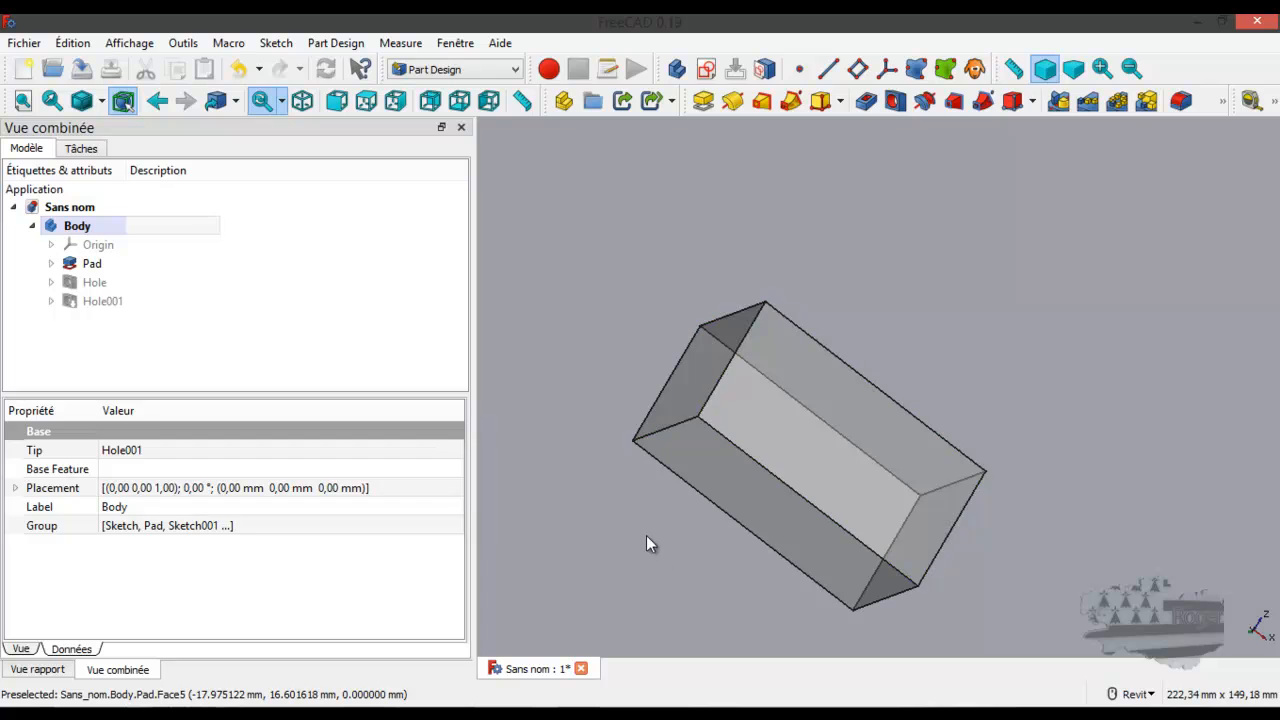
click(164, 268)
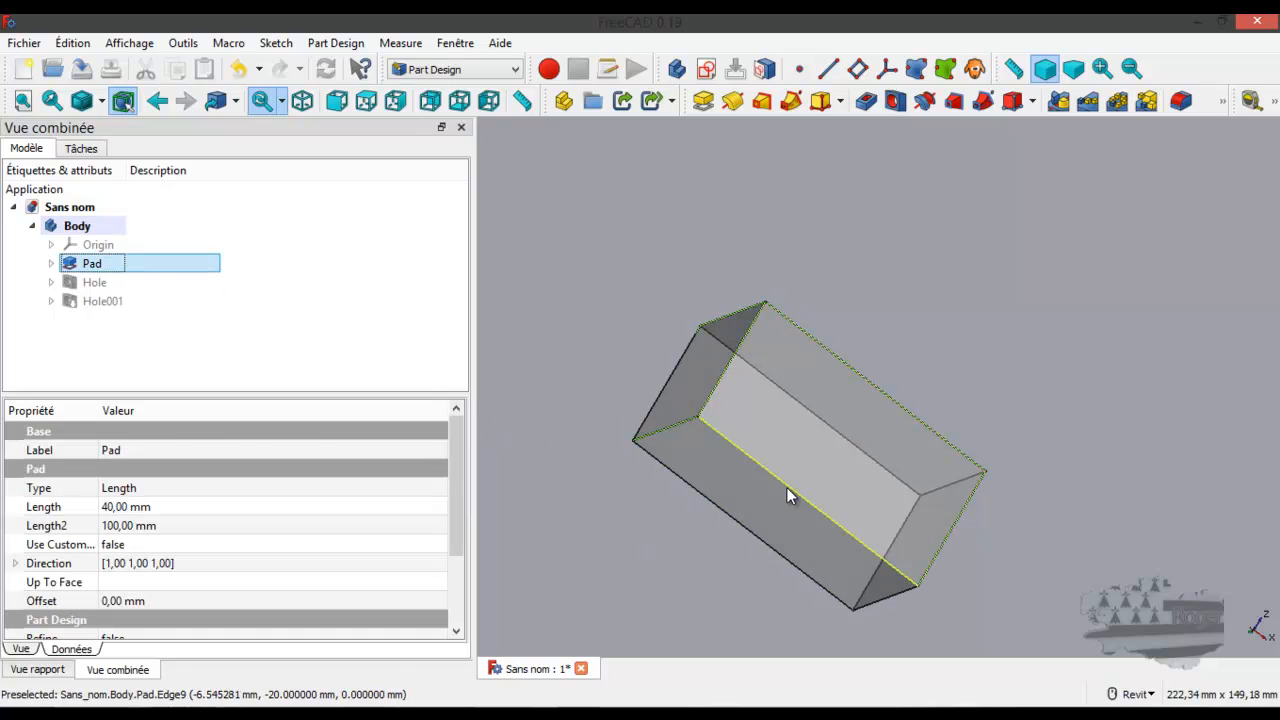
click(750, 489)
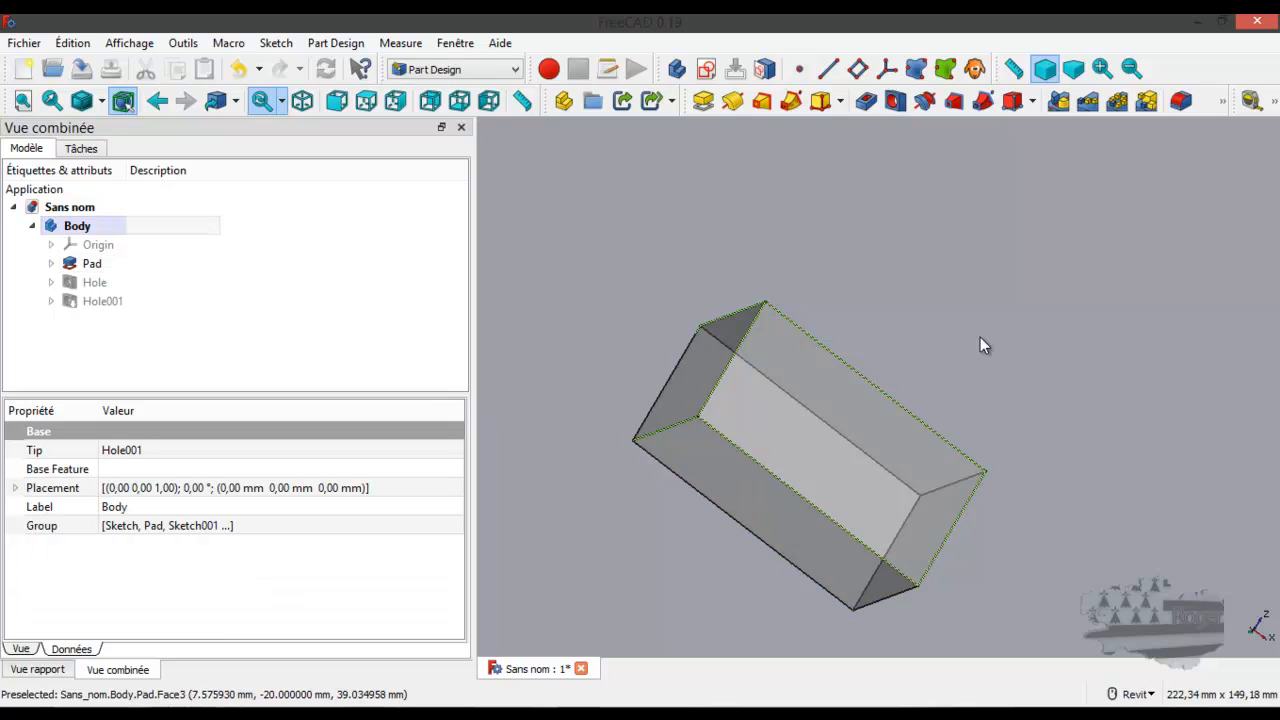
Step: Show the second hole feature, Hole001, instead of the Pad
shift+middle_drag(989, 352, 895, 392)
click(82, 304)
key(space)
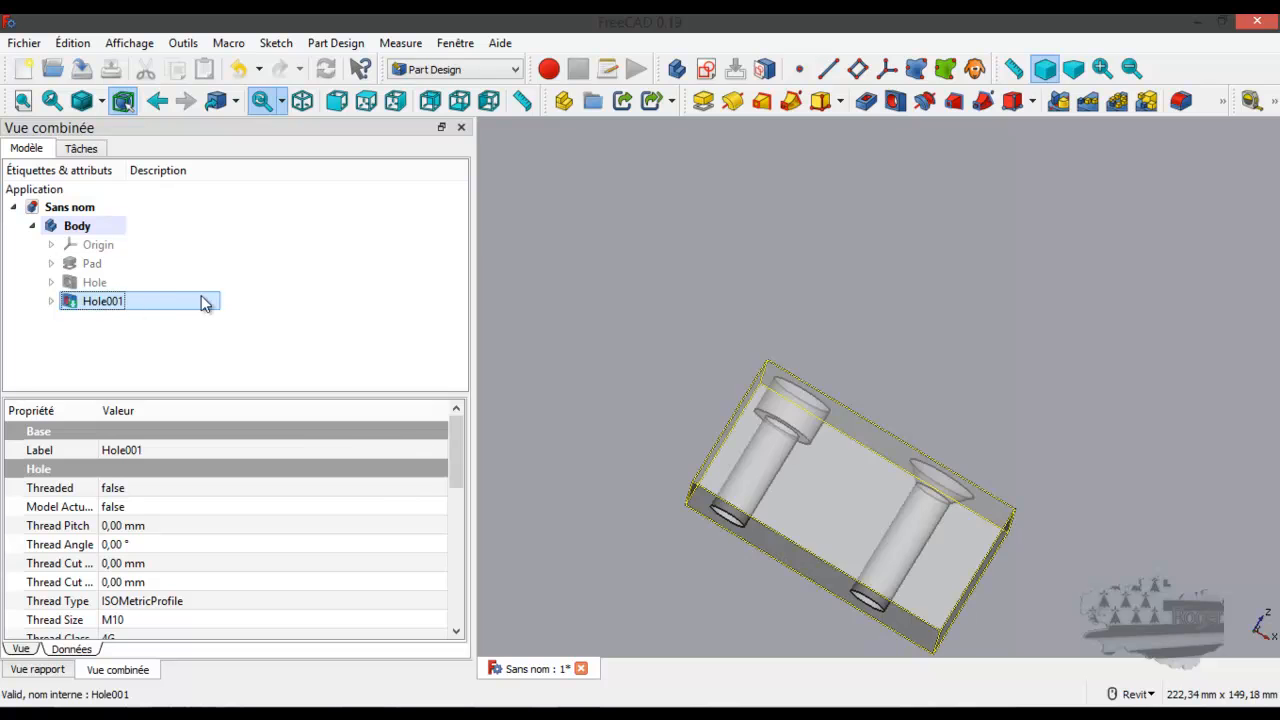
Step: Show the Pad and create a shape binder from its bottom face in the first body
middle_drag(755, 533, 820, 467)
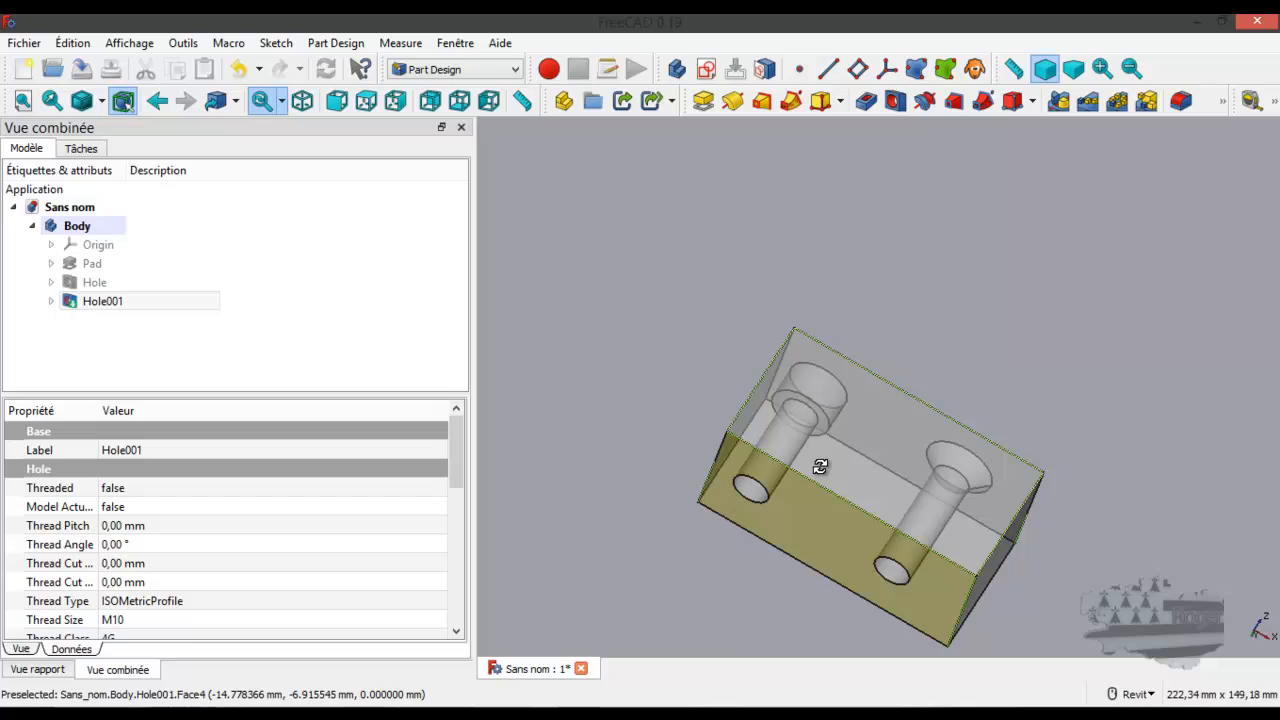
click(89, 266)
key(space)
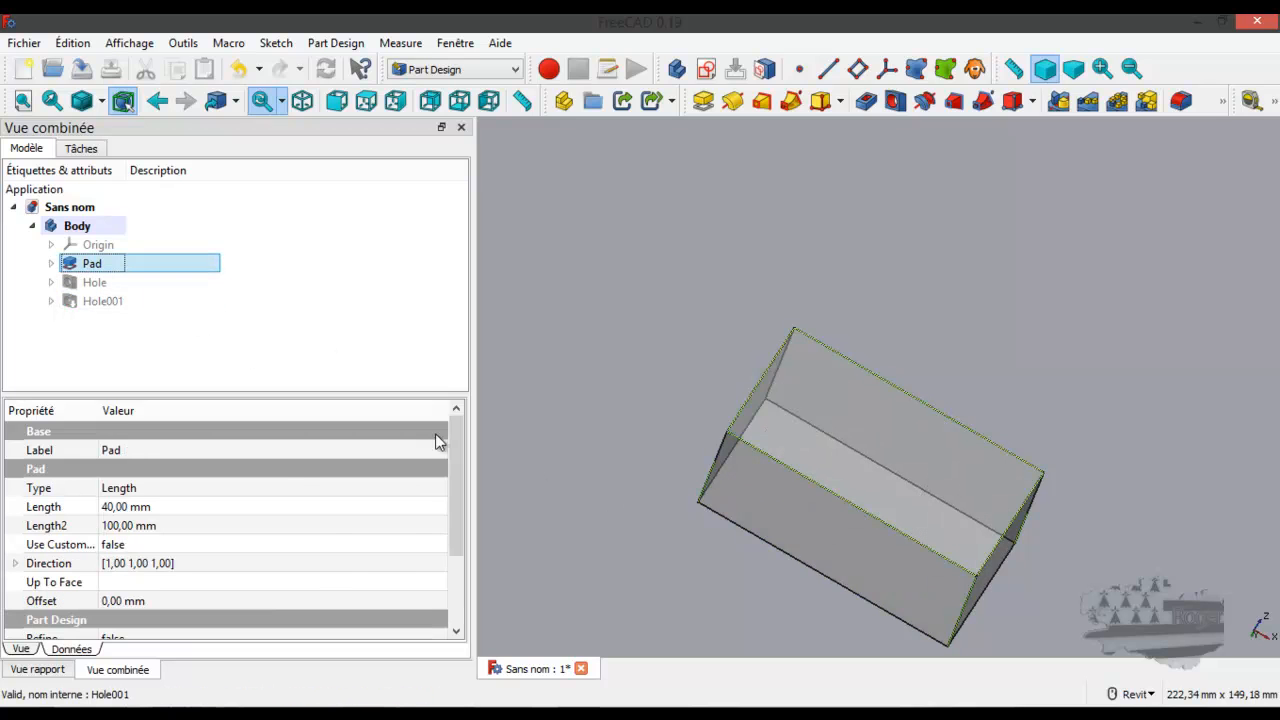
click(769, 521)
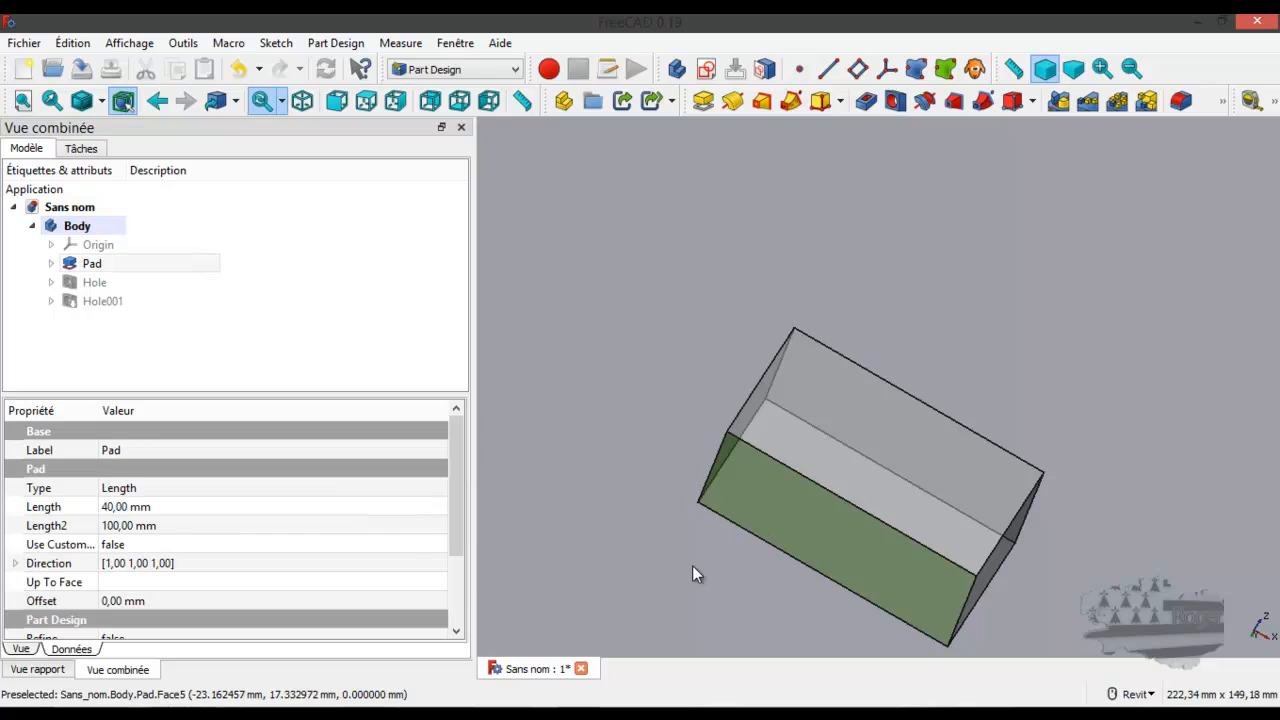
shift+middle_drag(675, 578, 634, 643)
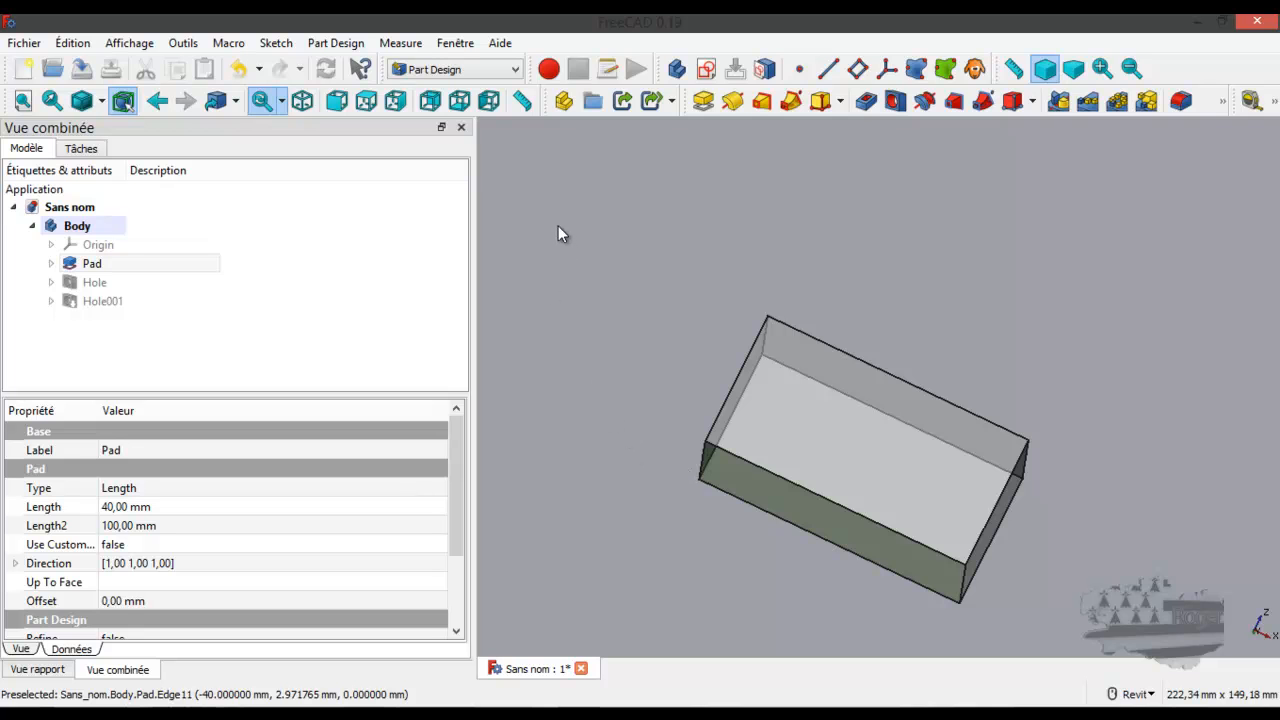
click(916, 70)
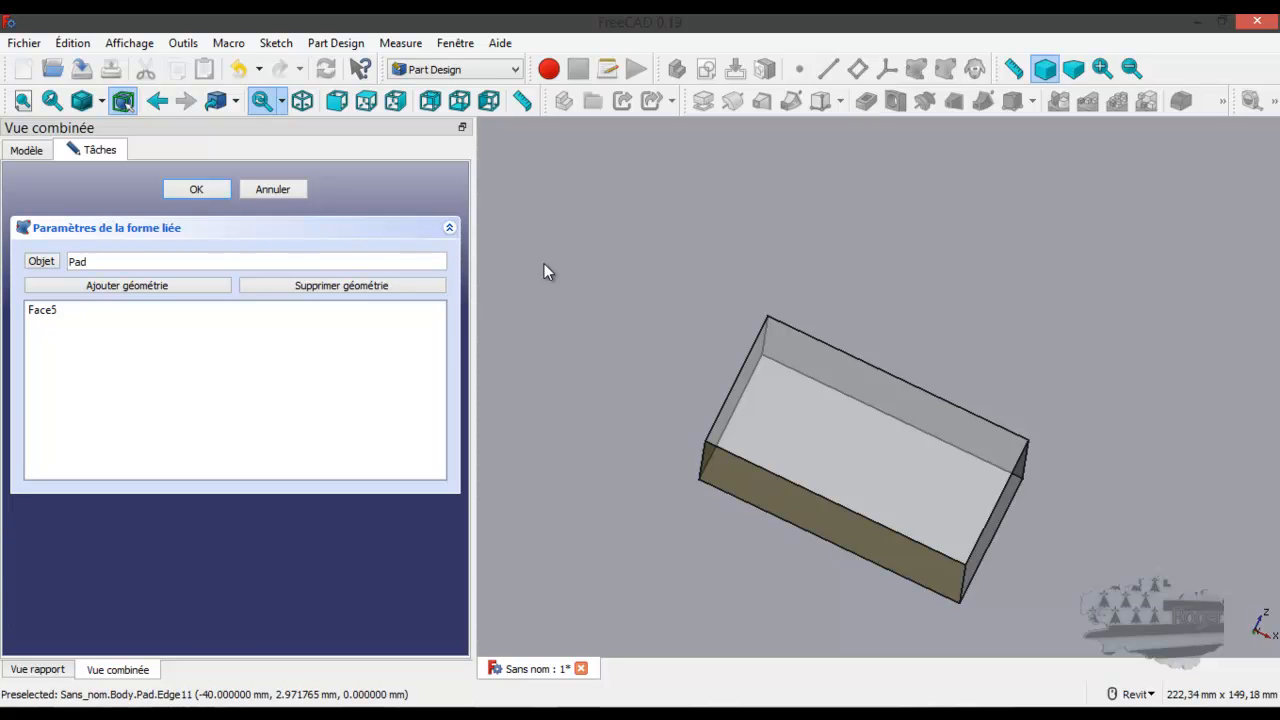
click(197, 190)
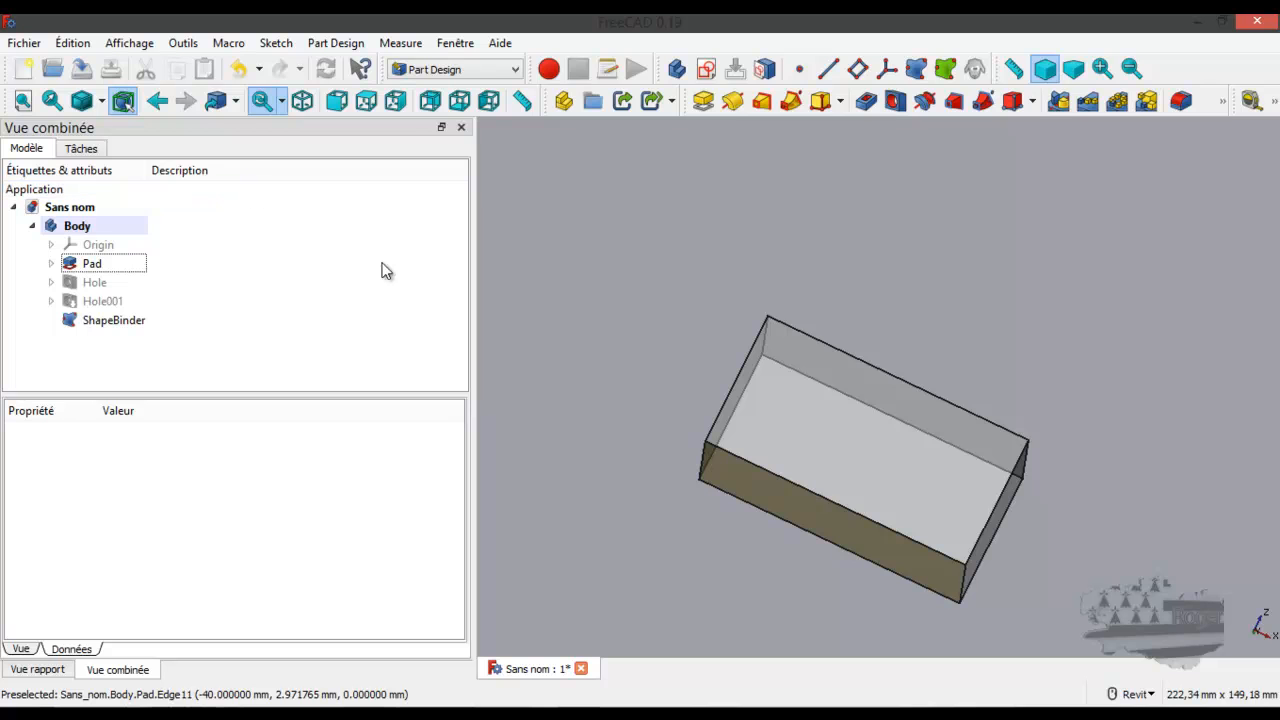
Step: Hide the Pad and try to extrude the shape binder as a pad within the same body
click(150, 266)
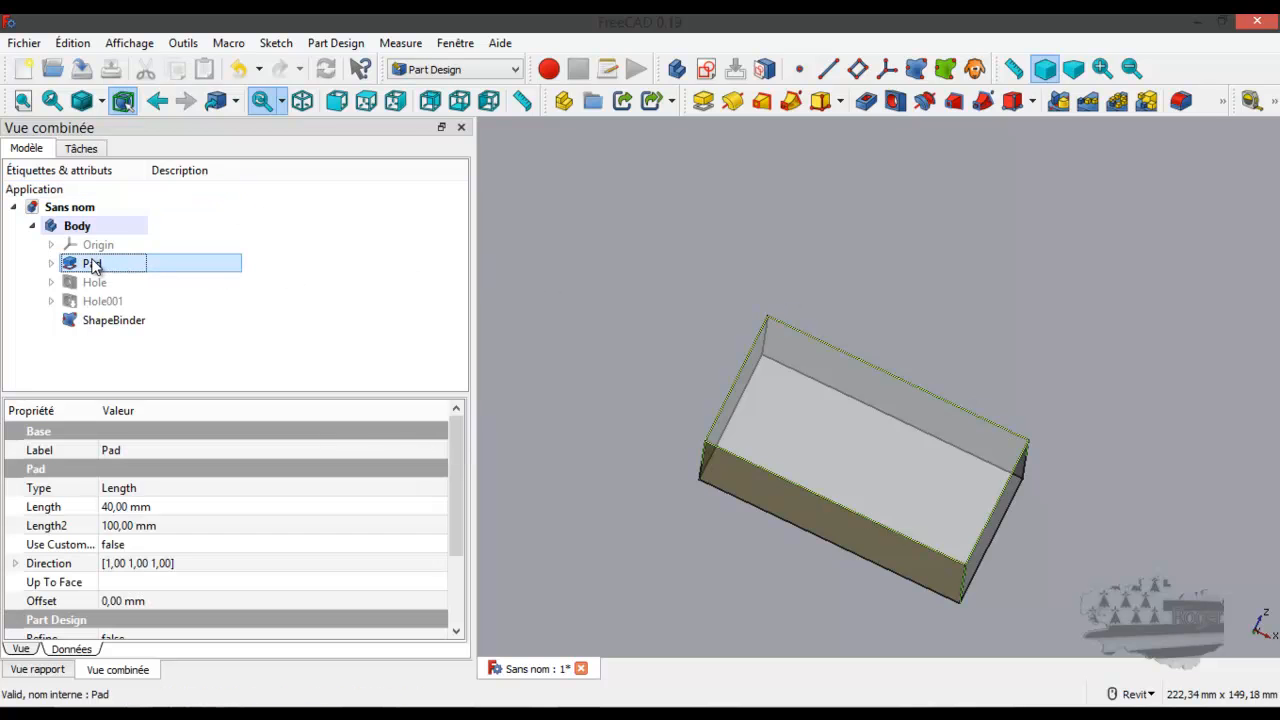
key(space)
shift+middle_drag(908, 386, 888, 466)
mouse_move(846, 523)
shift+middle_down()
mouse_move(886, 486)
mouse_move(860, 508)
shift+middle_up()
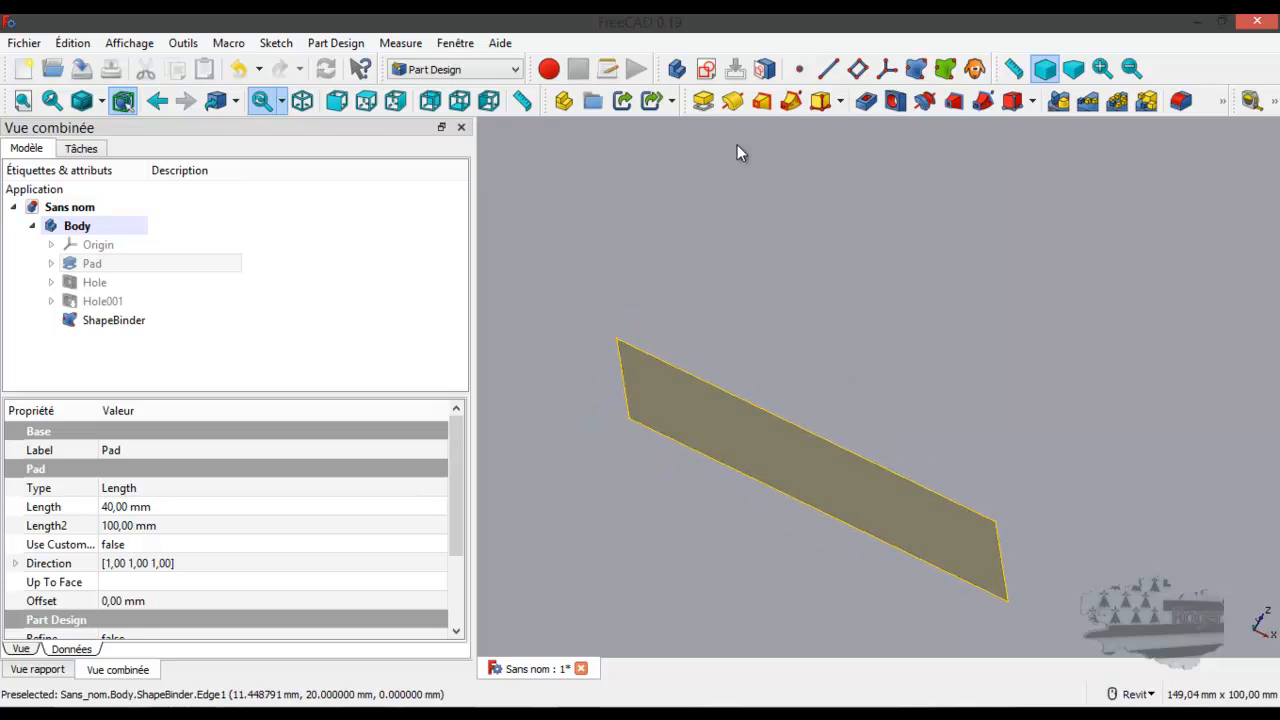
click(705, 102)
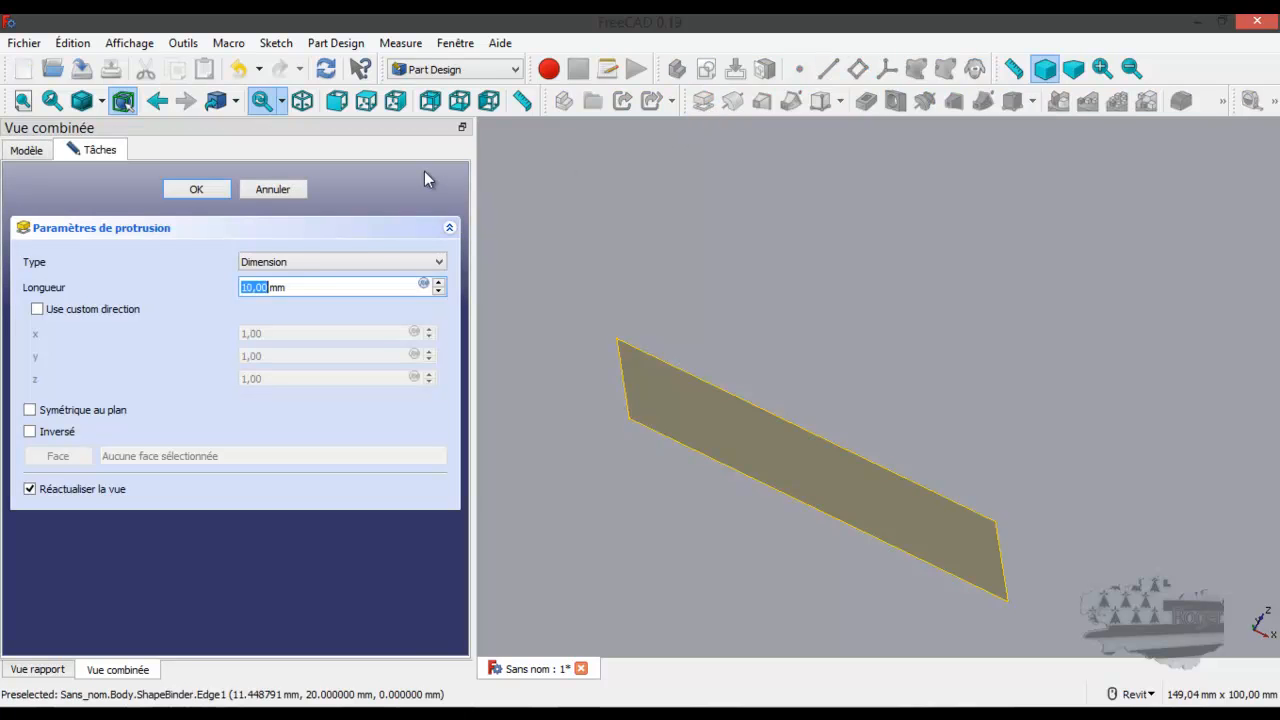
click(298, 189)
Step: Hide the Pad again and delete the shape binder from the first body
click(112, 321)
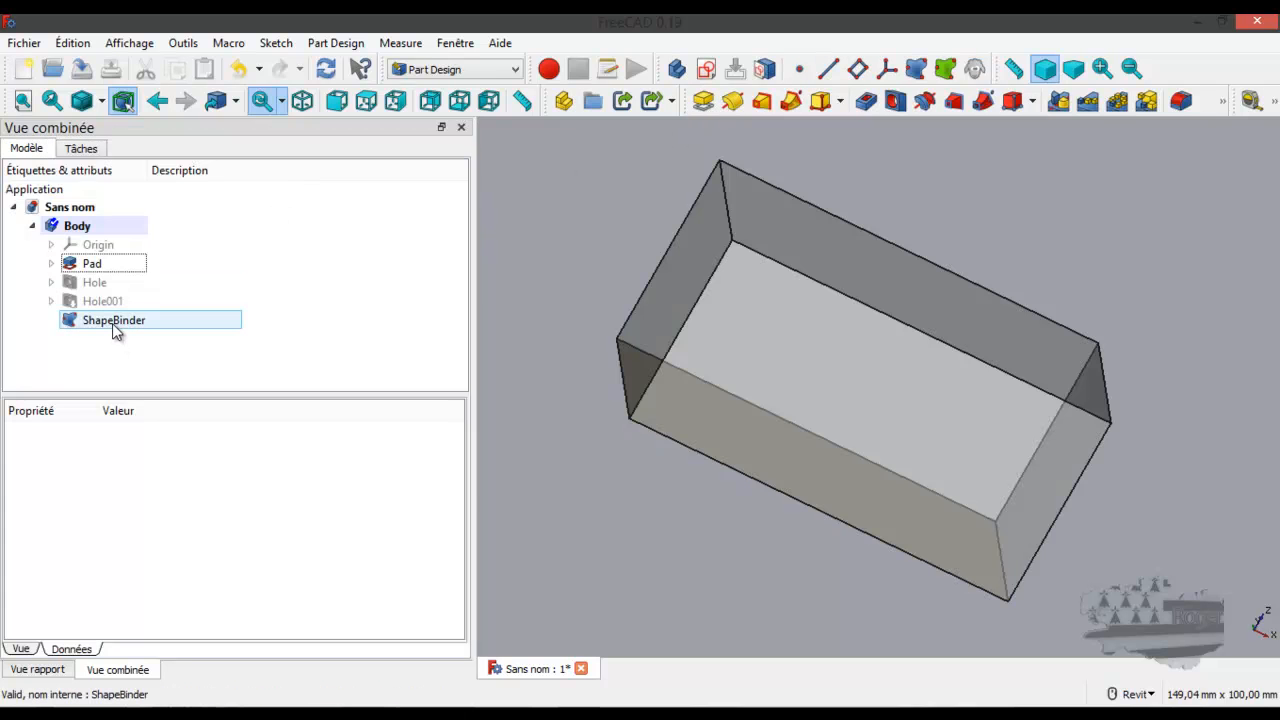
click(92, 263)
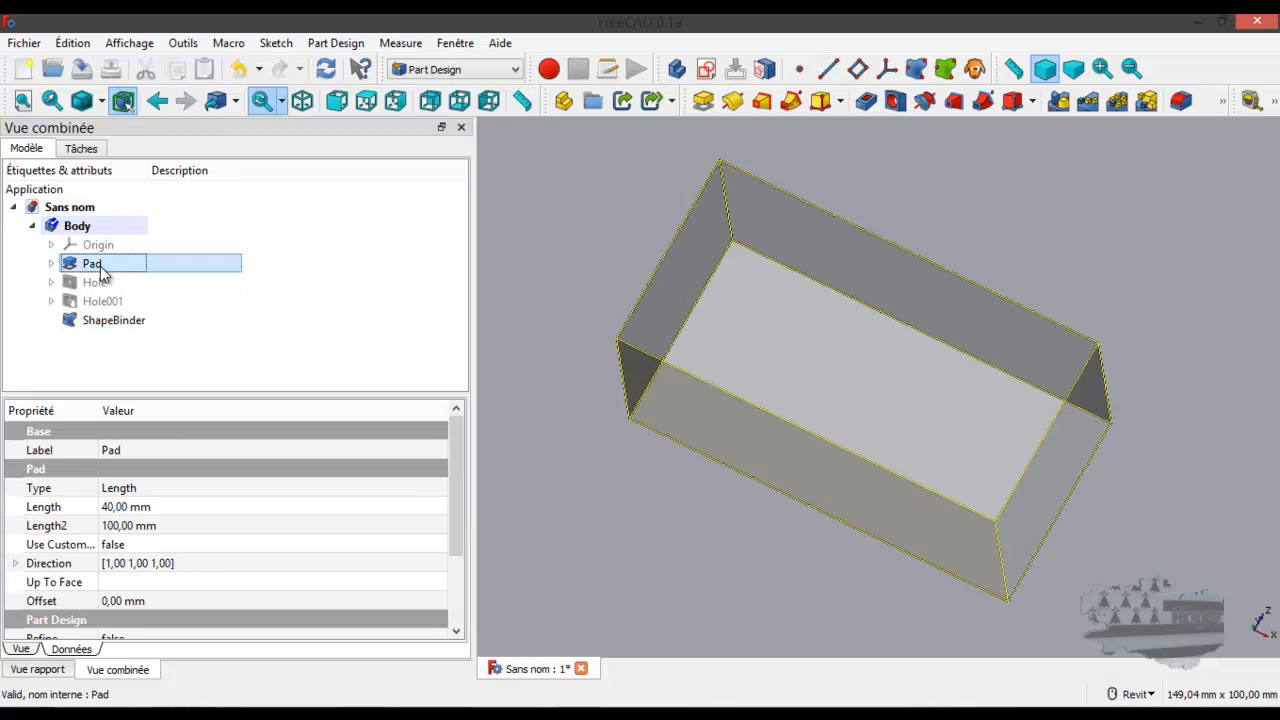
key(space)
click(112, 321)
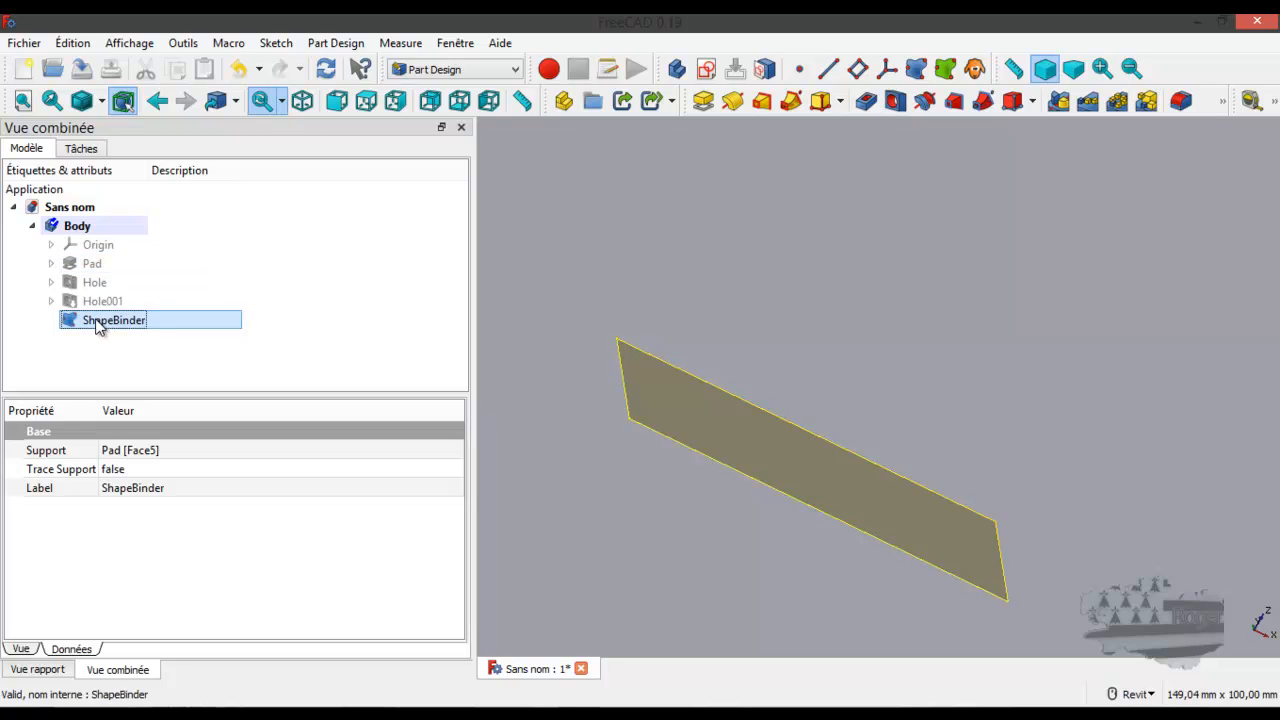
key(Delete)
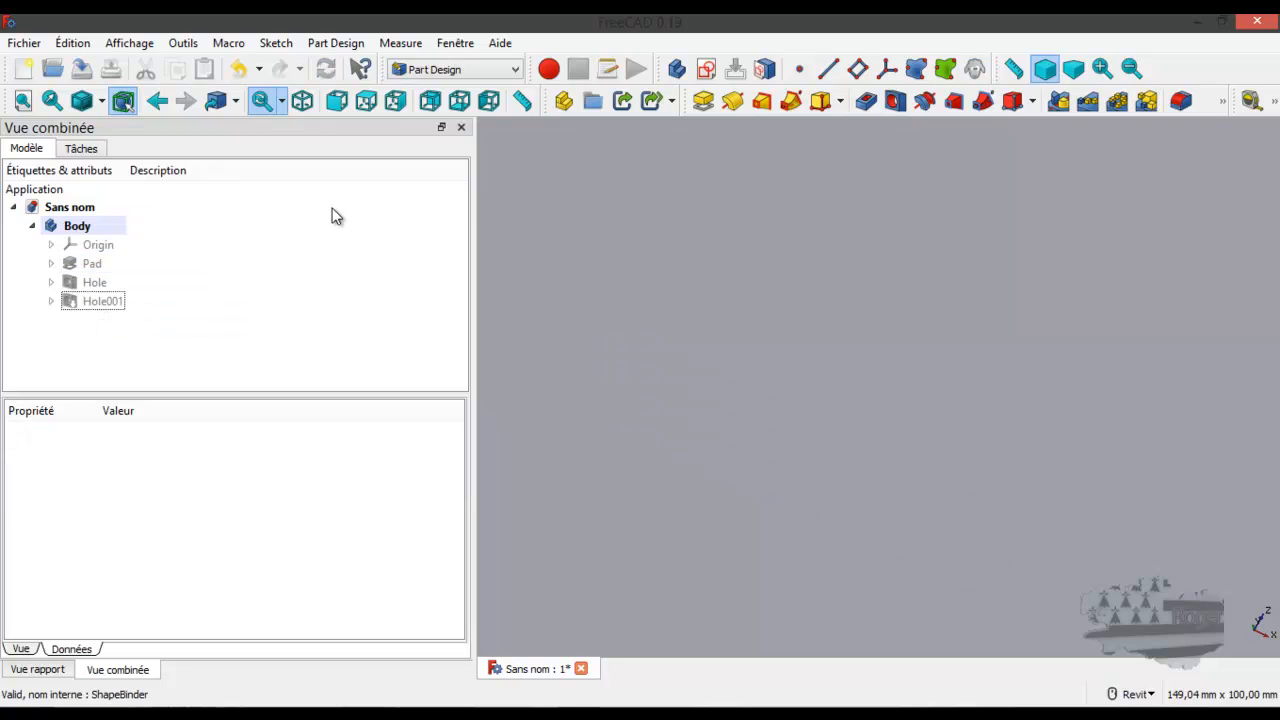
Step: Create a second body and display the first body's Pad
click(676, 72)
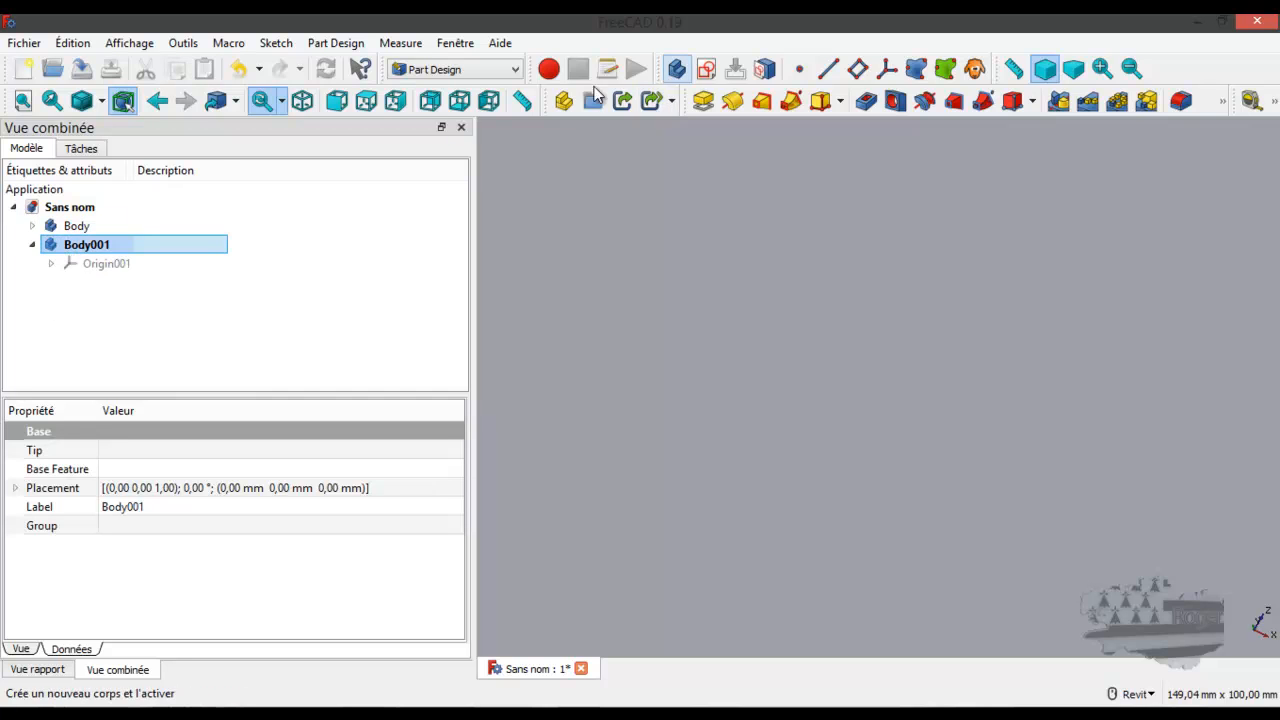
click(32, 226)
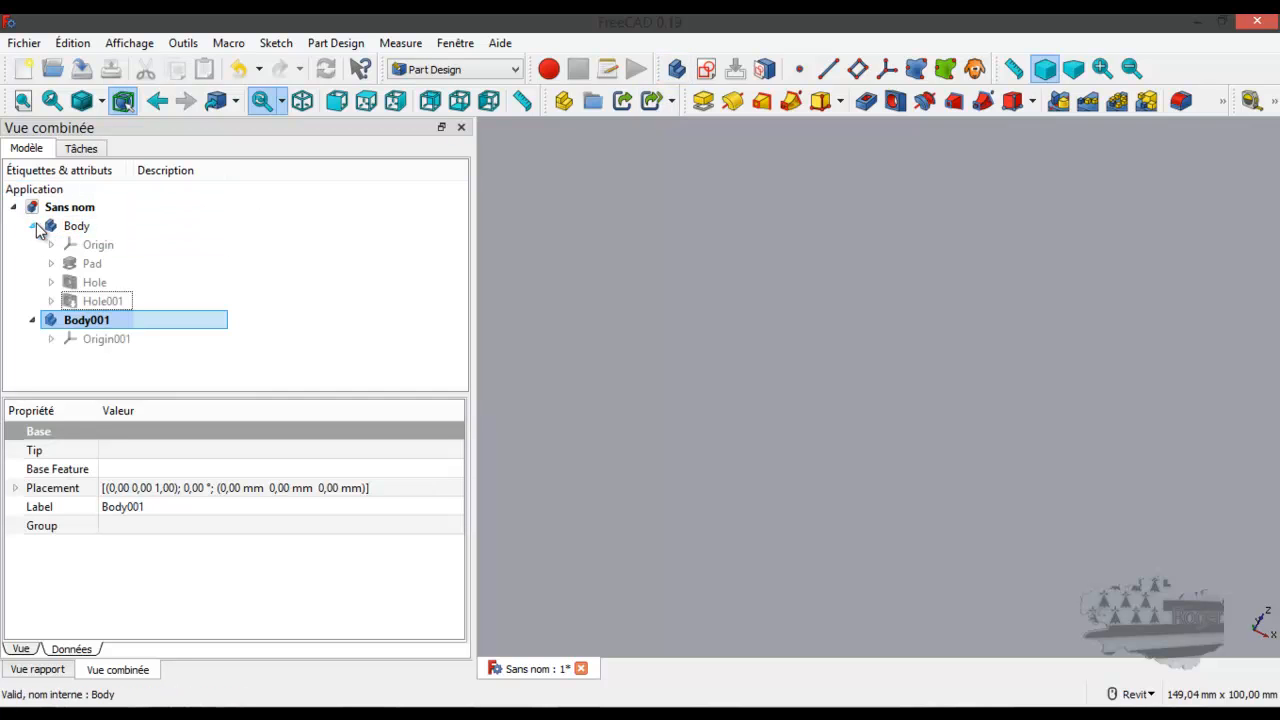
click(90, 264)
key(space)
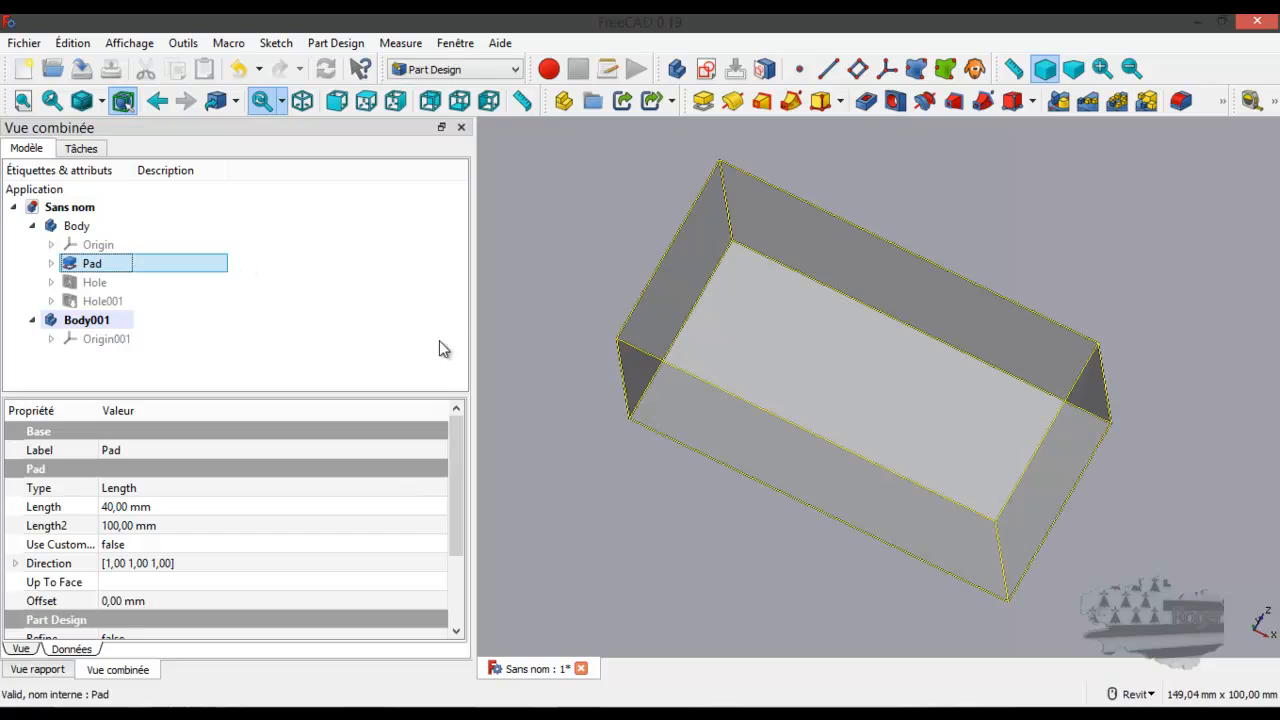
Step: Display Hole001 in place of the Pad to examine the holes in the drilled block
click(680, 425)
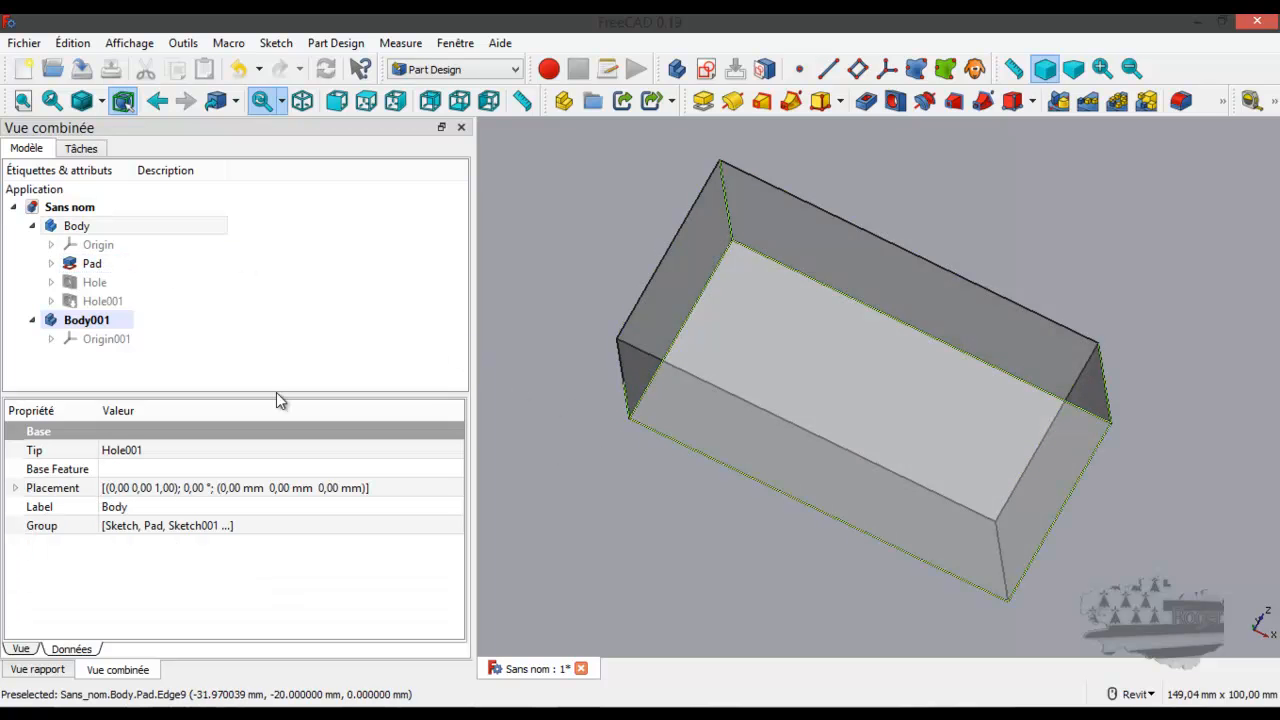
click(103, 301)
key(space)
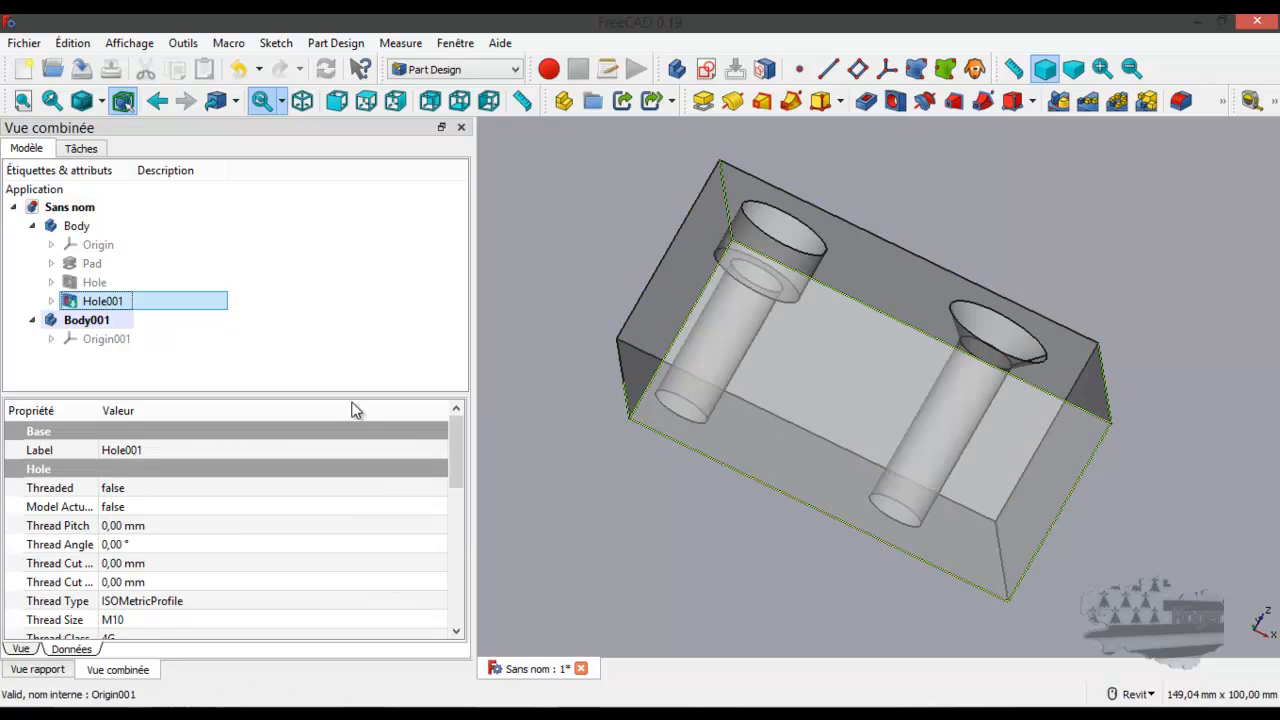
scroll(686, 460, up, 5)
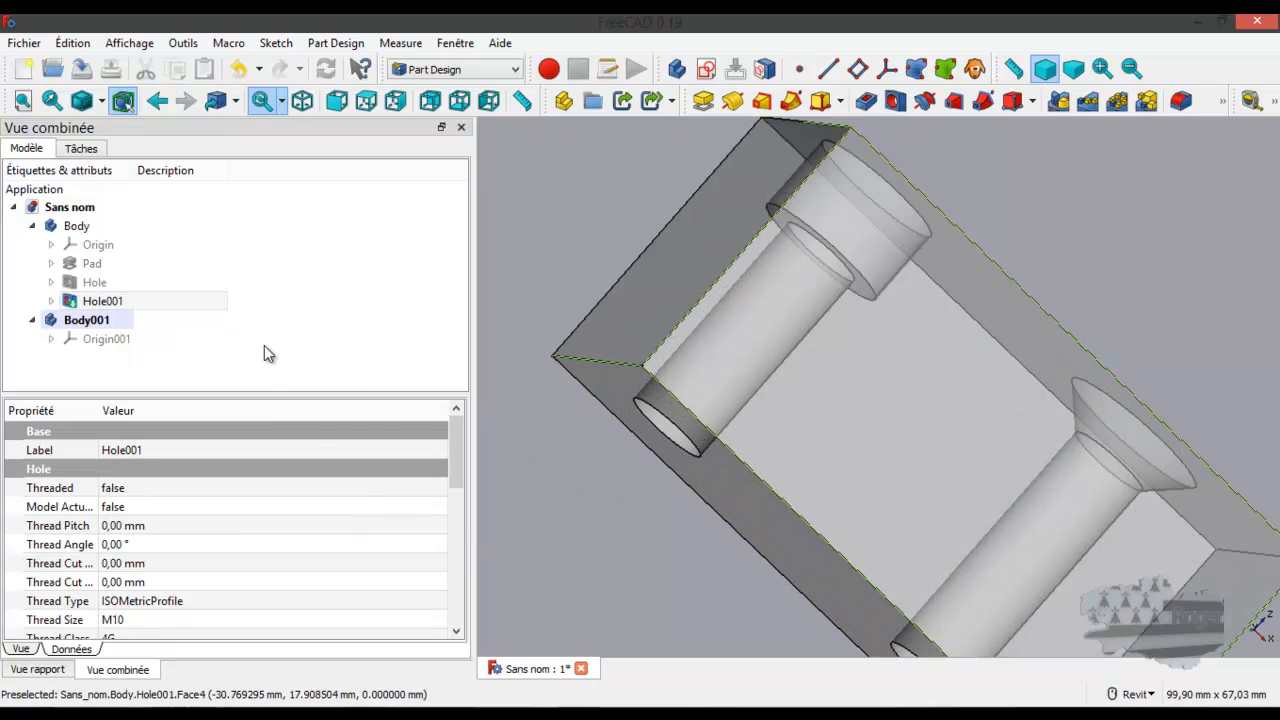
Step: Show the Pad and create a shape binder from its bottom face in the second body
click(90, 265)
key(space)
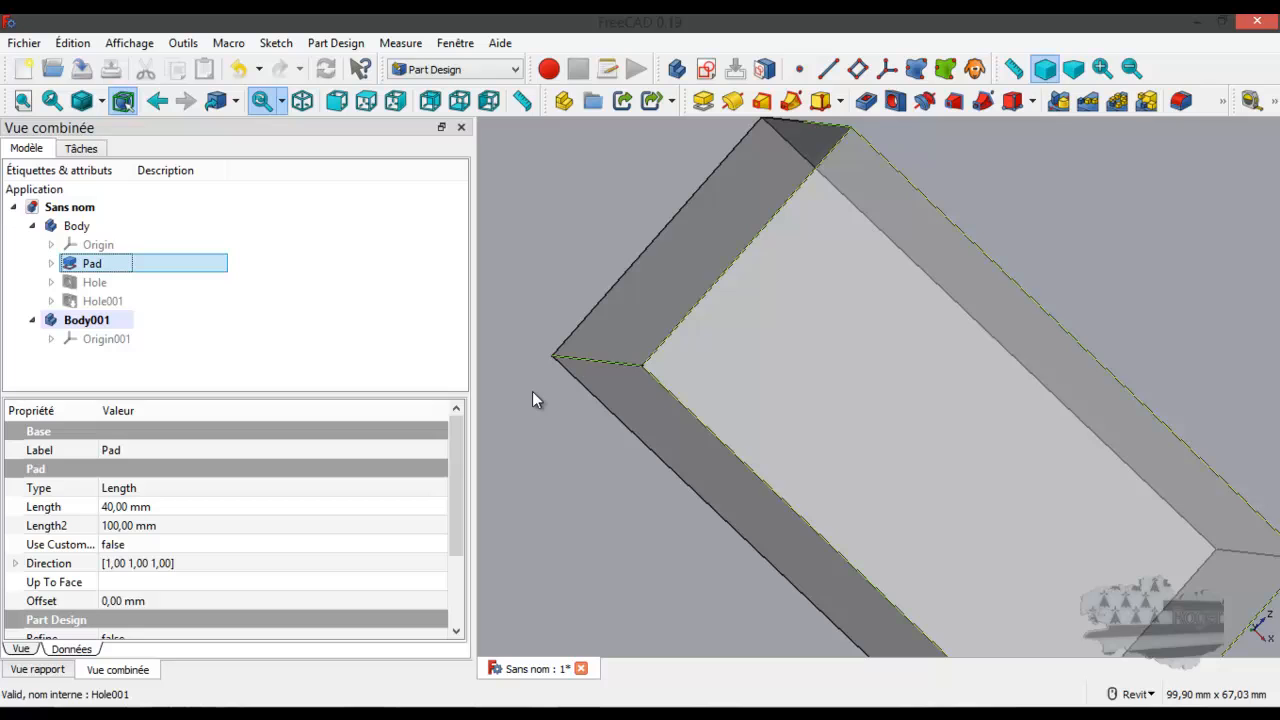
click(617, 399)
click(620, 406)
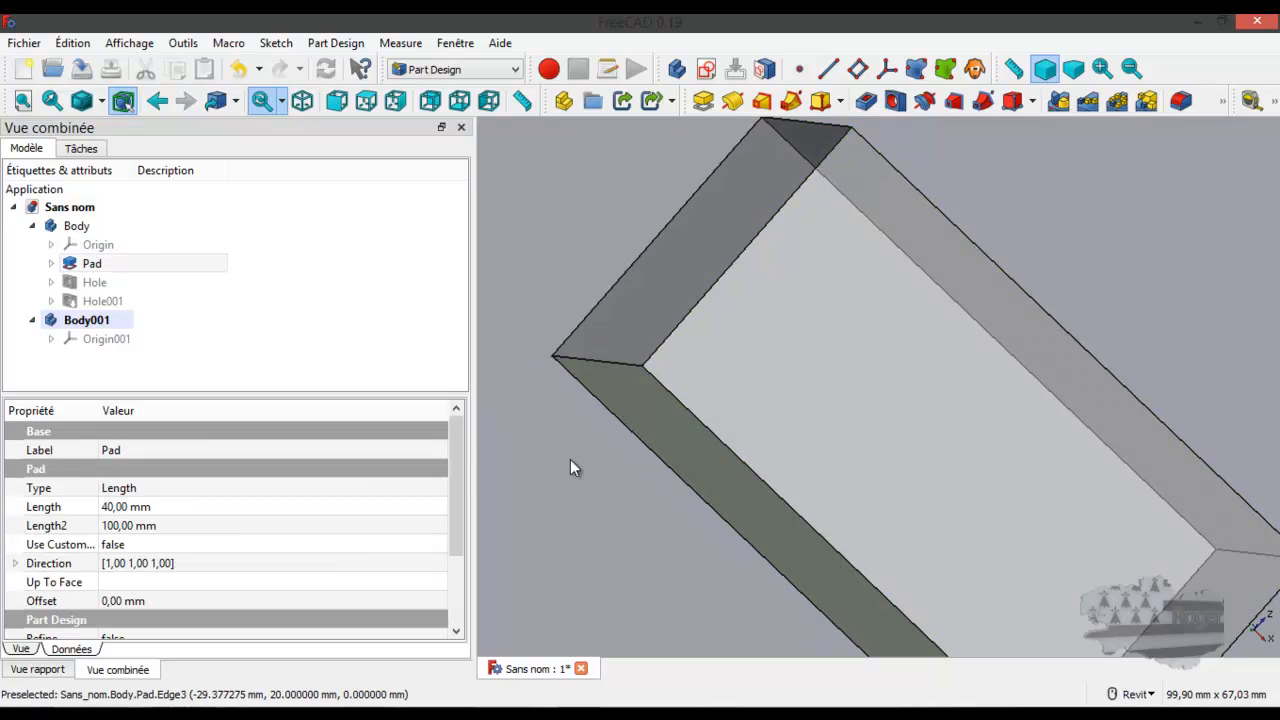
click(916, 70)
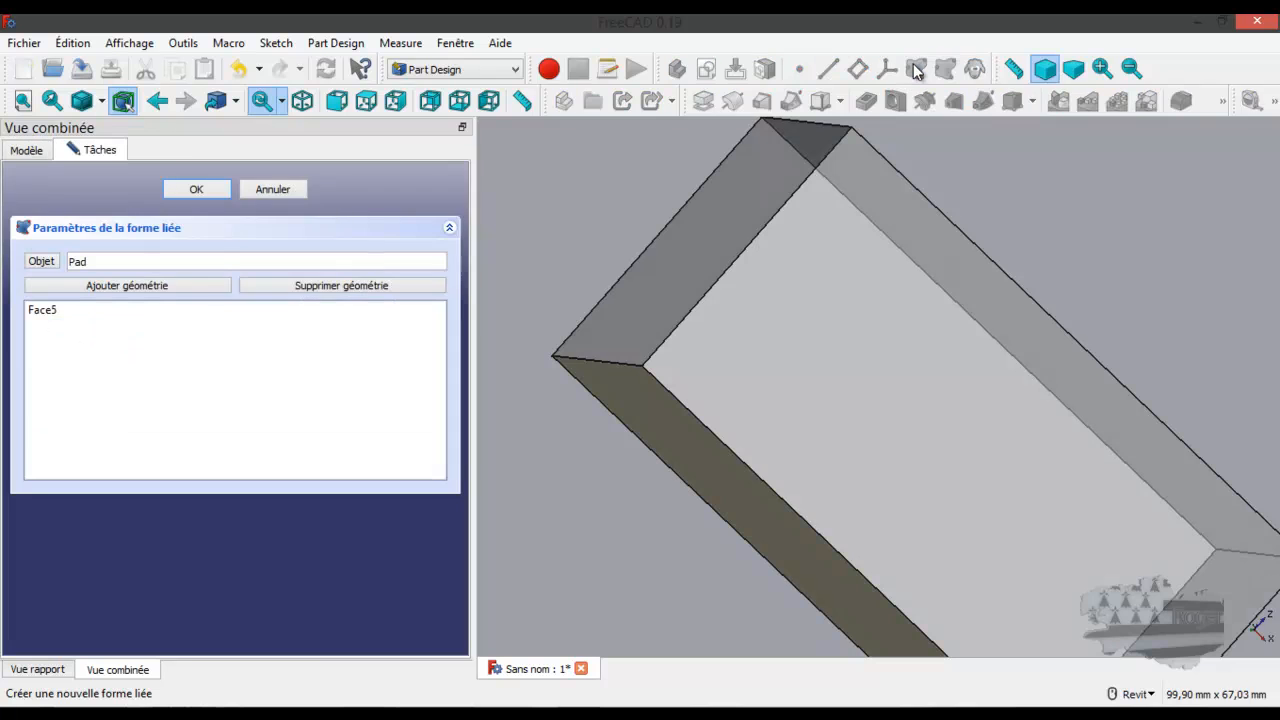
click(202, 187)
Step: Pad the second body's shape binder to a length of 30 mm
click(118, 358)
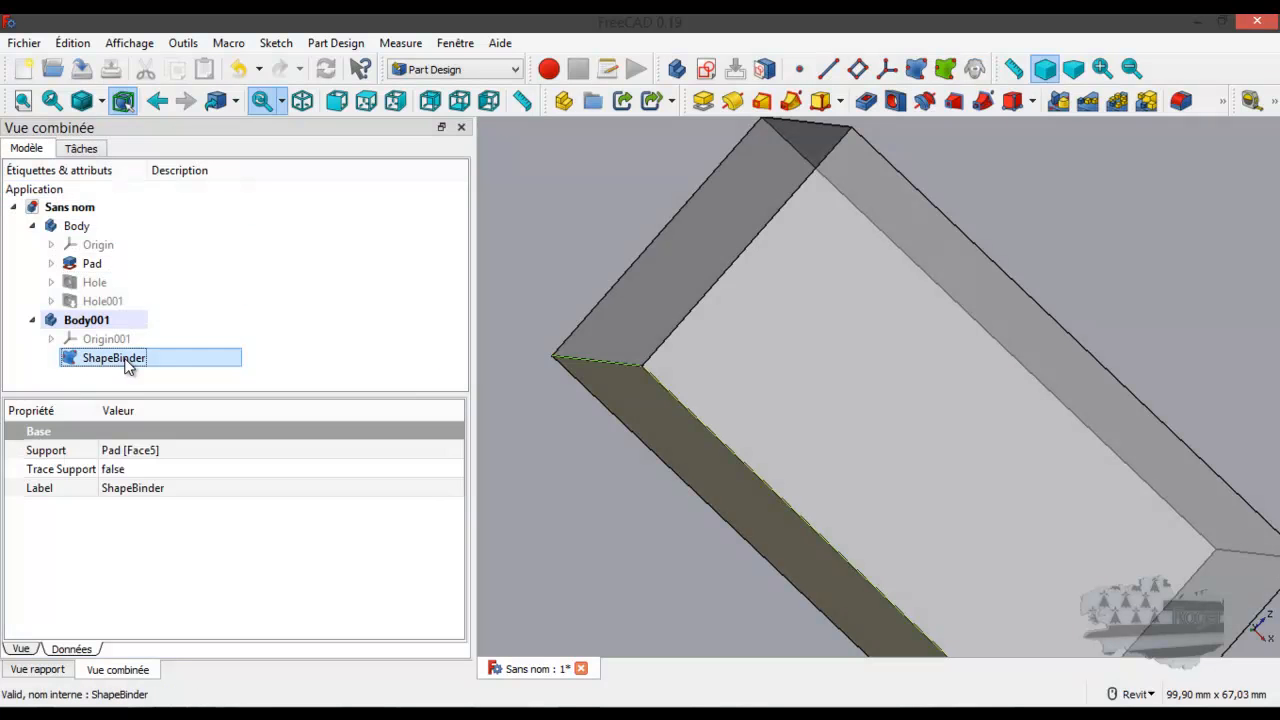
click(703, 102)
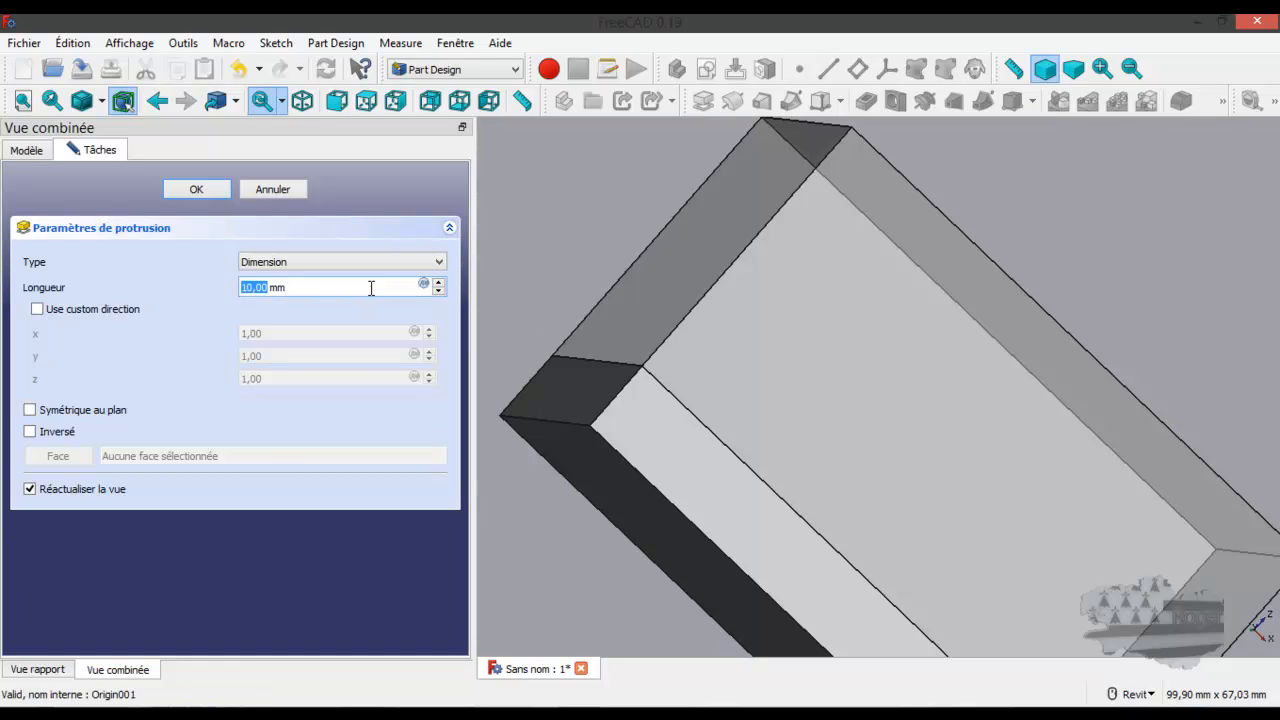
text(30)
click(210, 189)
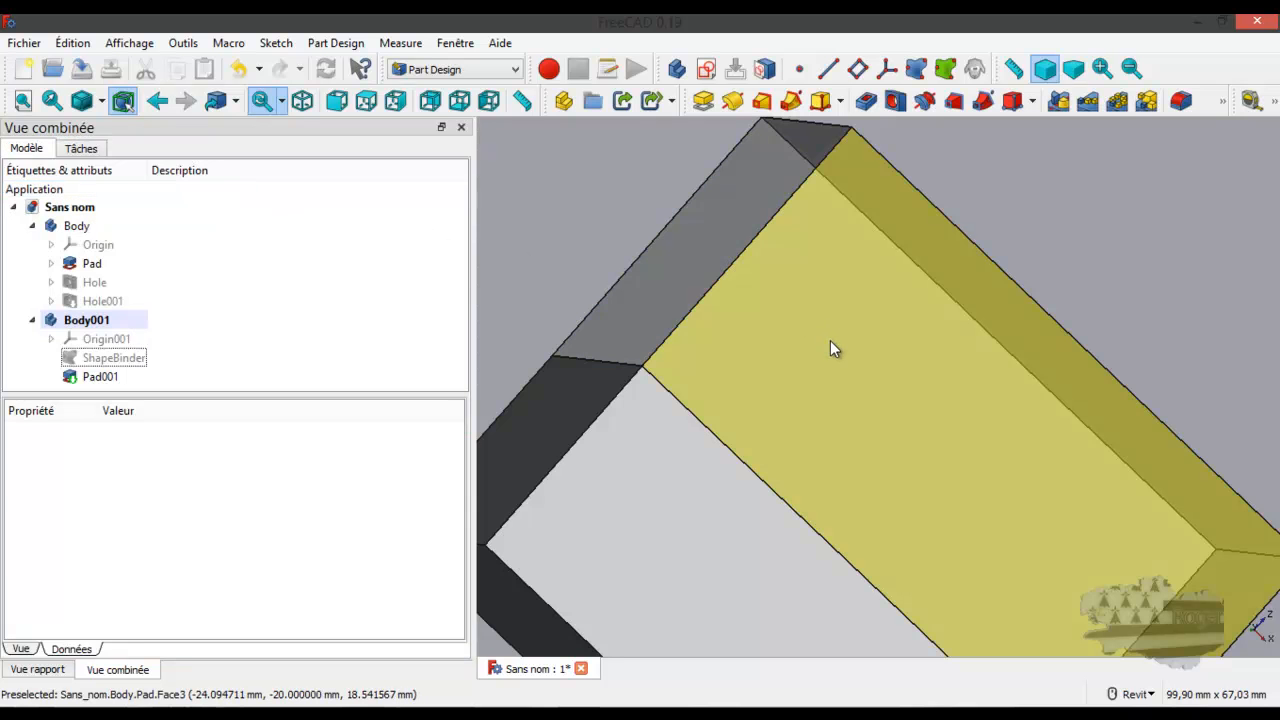
Step: Hide the first body's Pad and show Hole001 above the new block
scroll(830, 350, down, 6)
shift+middle_drag(824, 380, 791, 371)
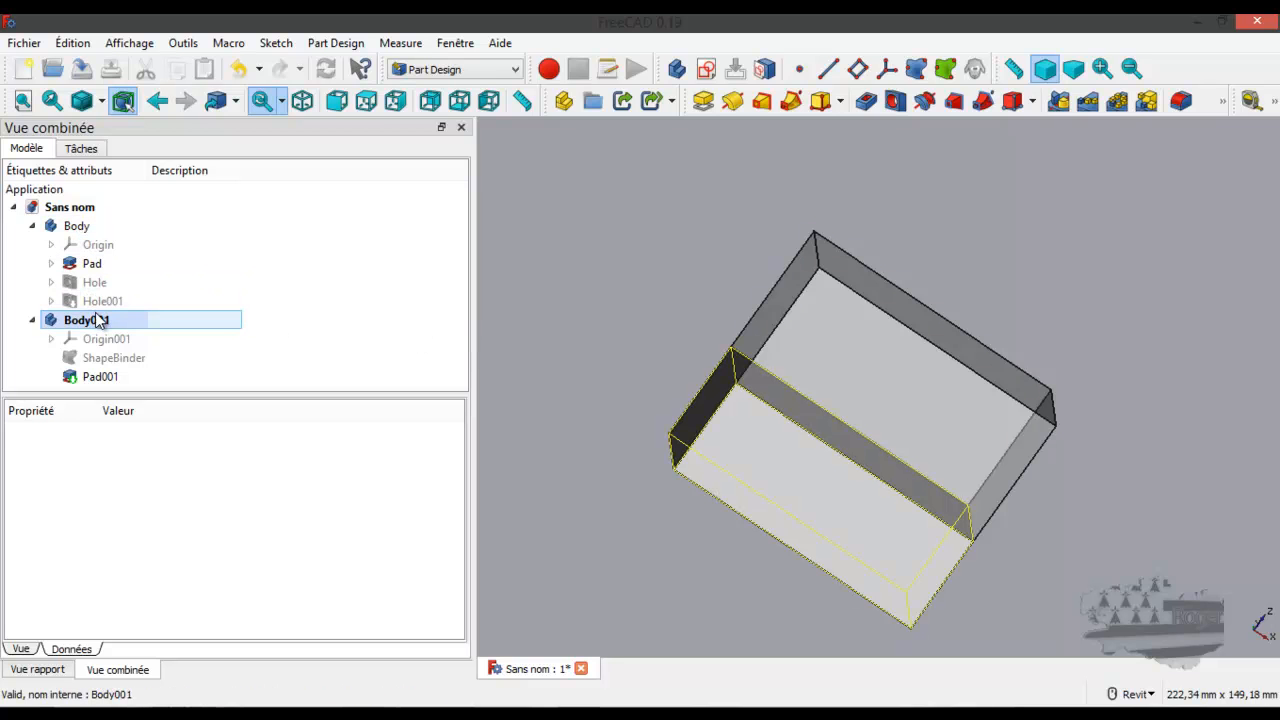
click(94, 264)
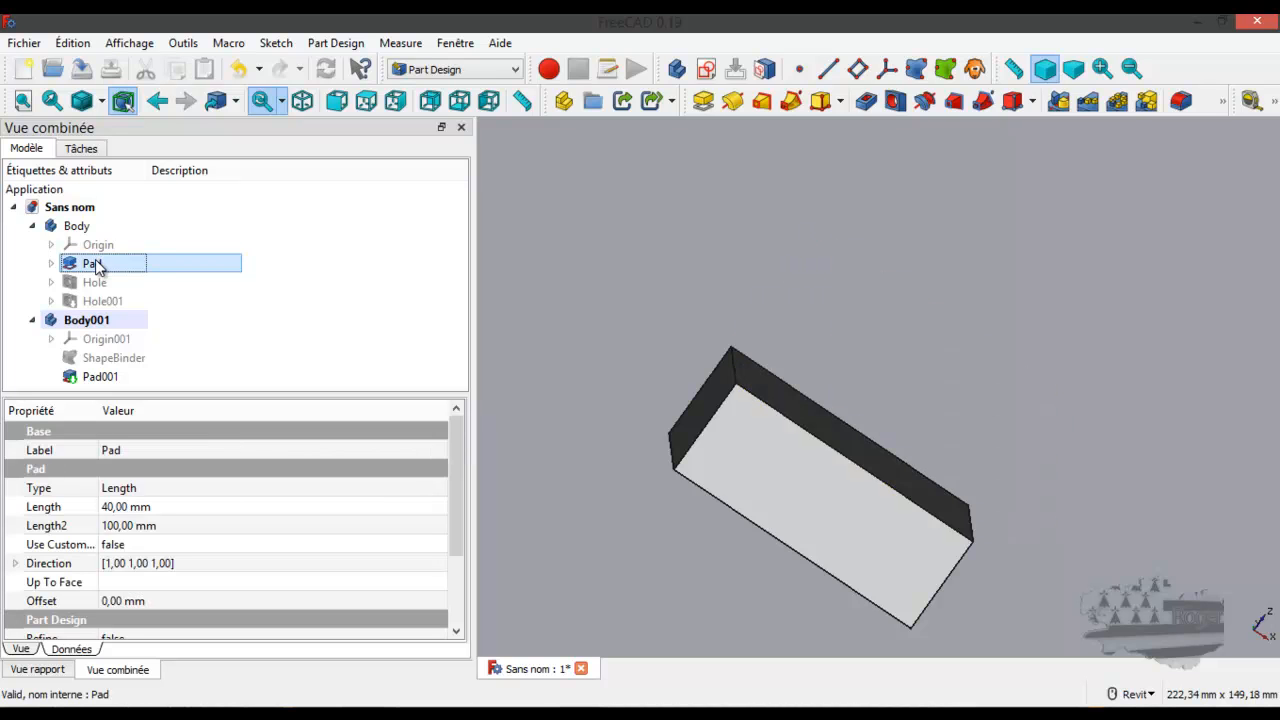
click(102, 301)
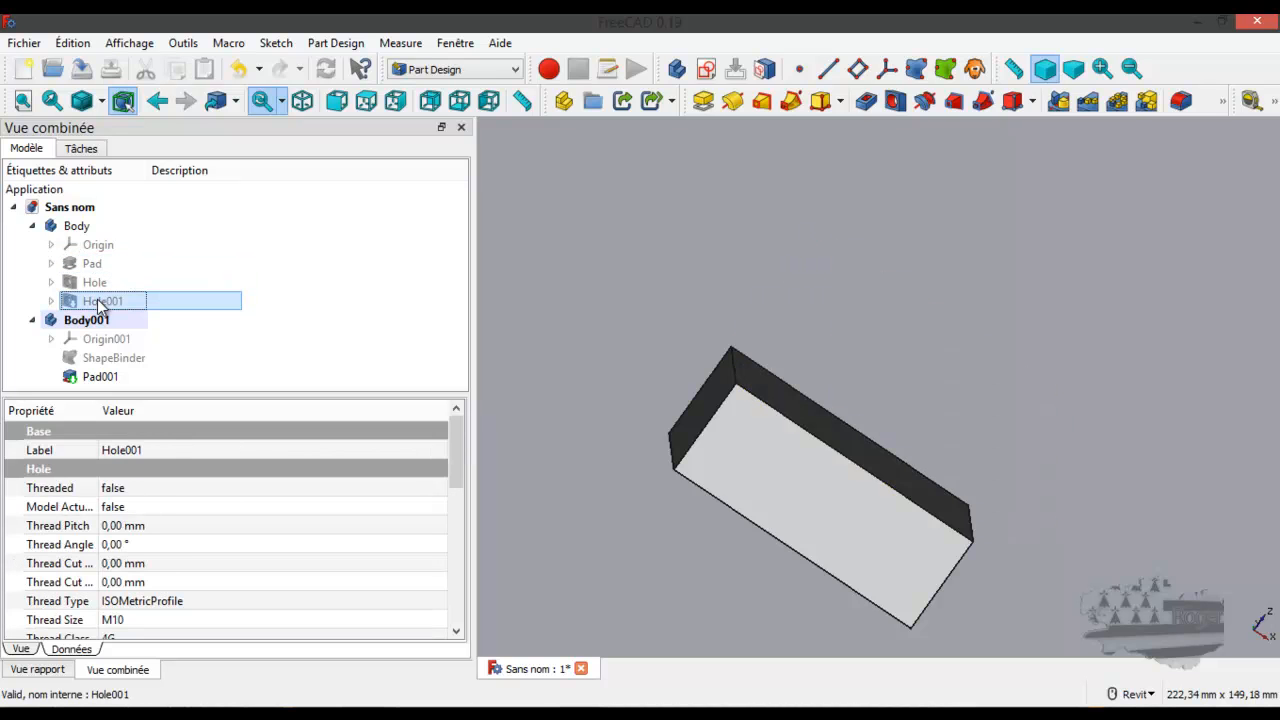
key(space)
scroll(848, 342, up, 3)
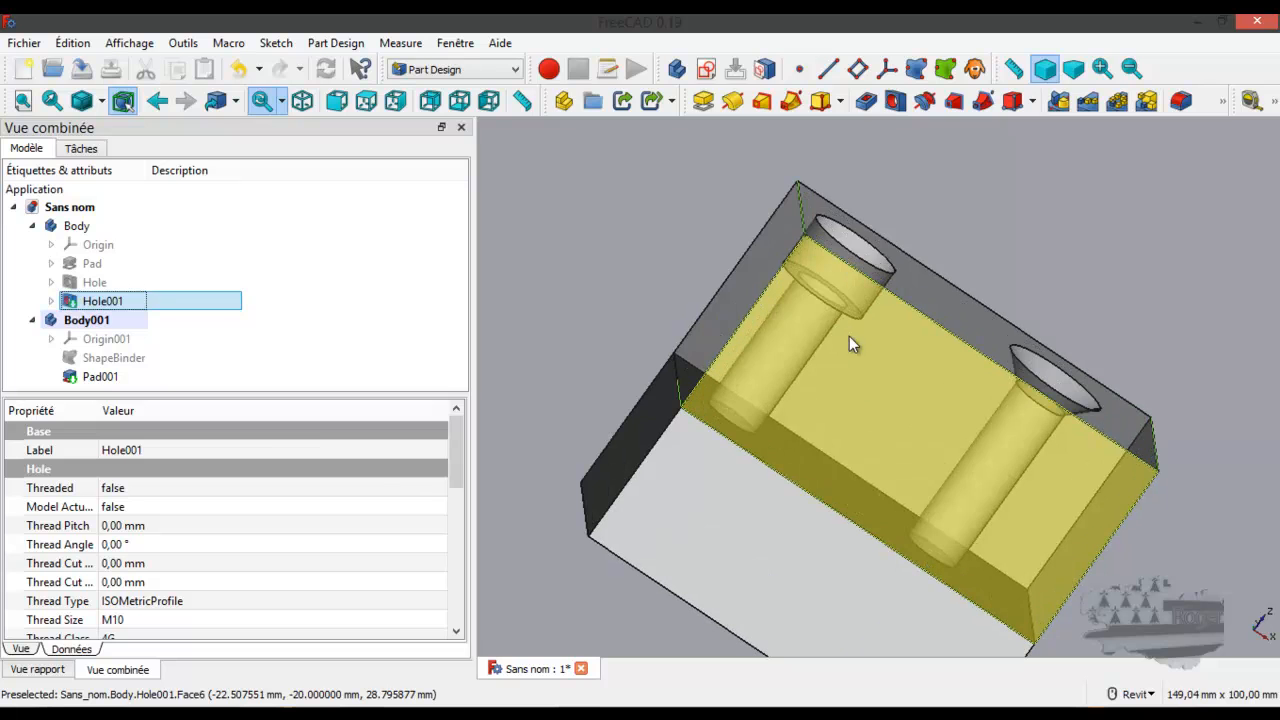
mouse_move(881, 430)
shift+middle_down()
mouse_move(909, 466)
mouse_move(871, 486)
mouse_move(880, 443)
shift+middle_up()
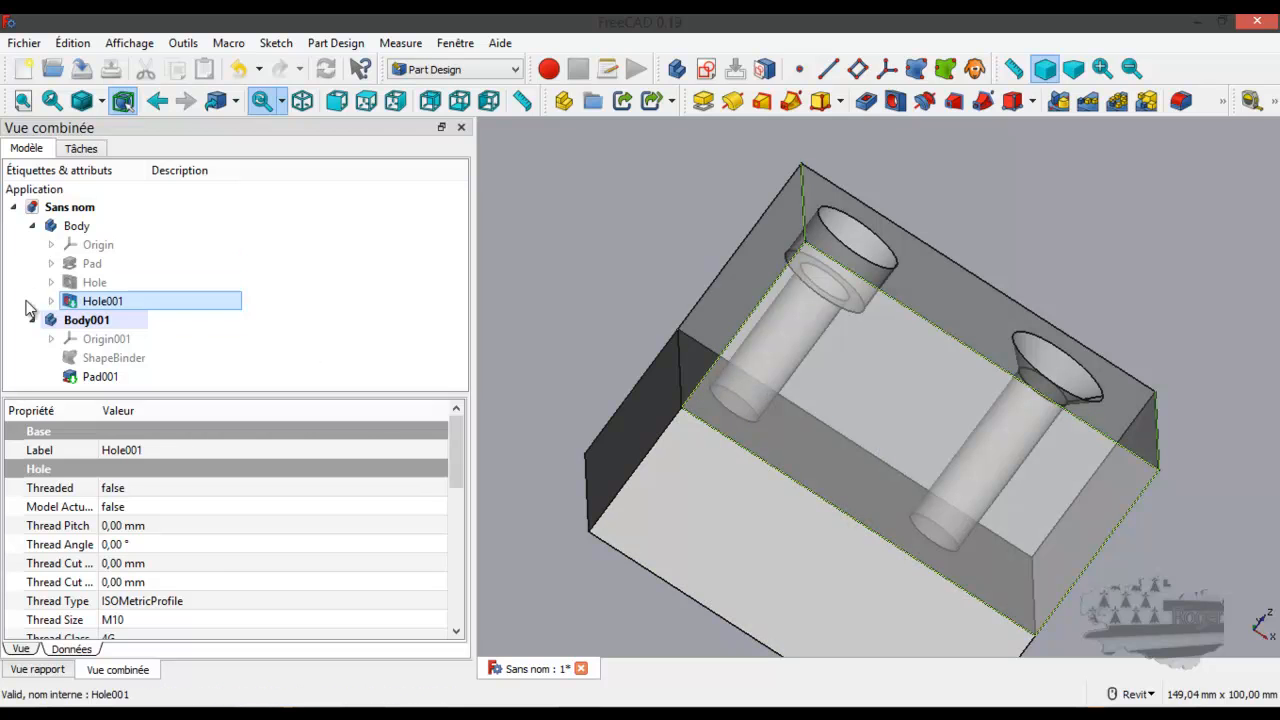
Step: Set the transparency of Body001 to 50
right_click(85, 320)
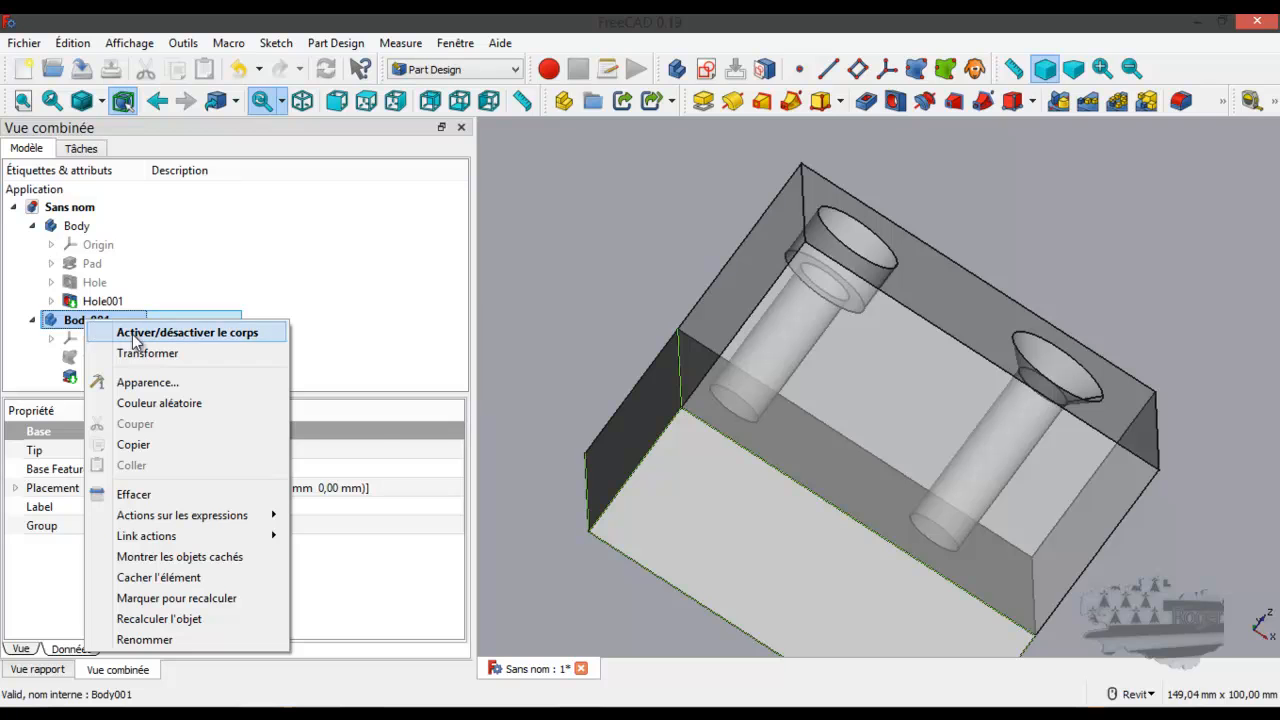
click(147, 382)
drag(210, 516, 227, 515)
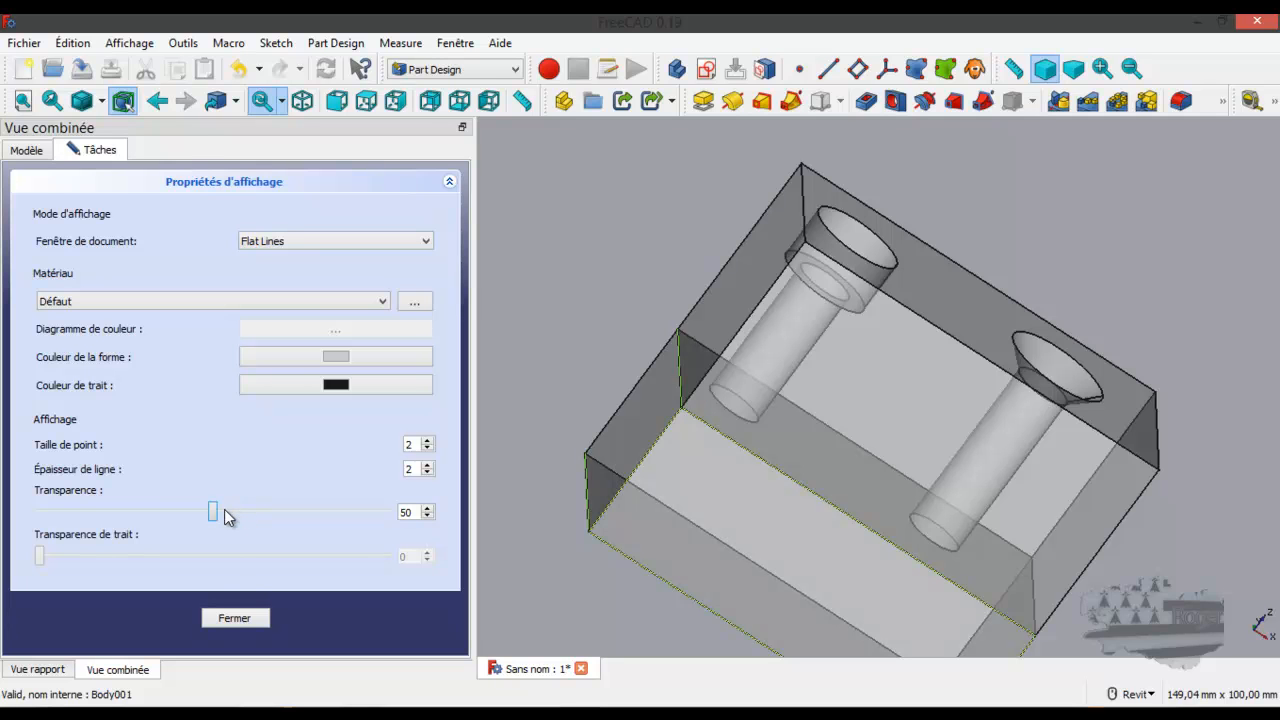
click(230, 616)
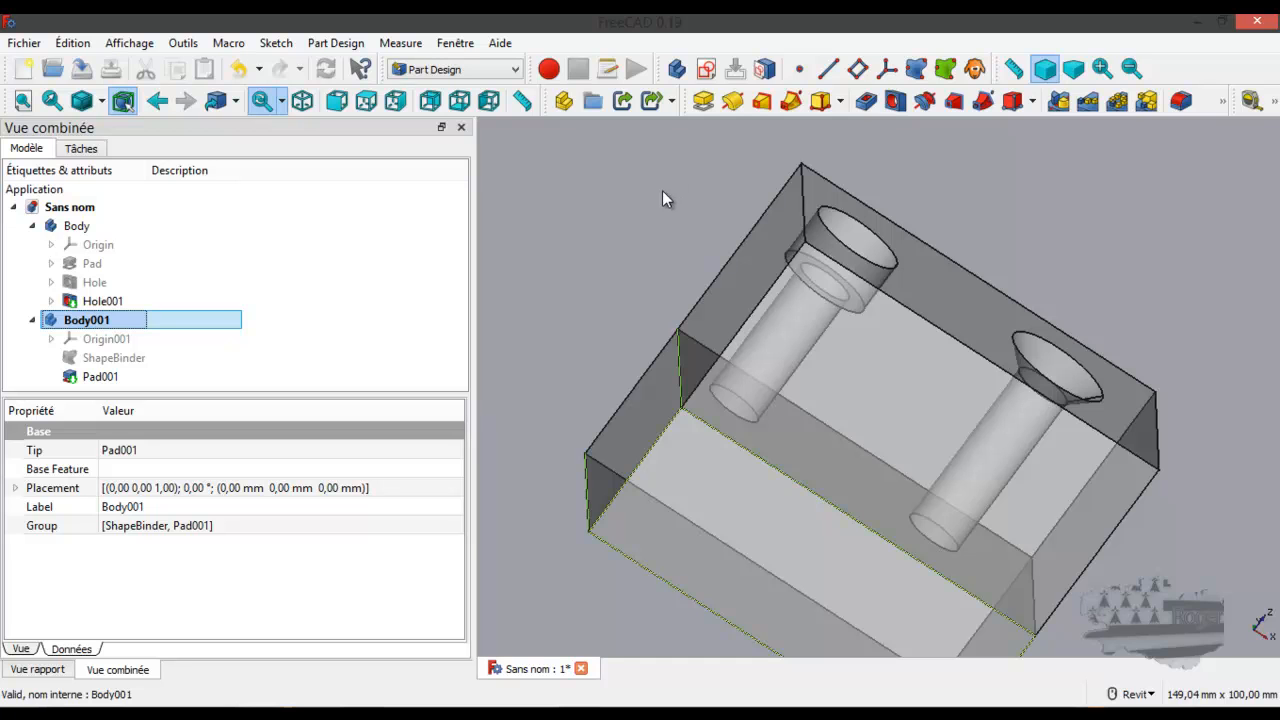
Step: Clear the selection and switch to the Fasteners workbench
click(512, 365)
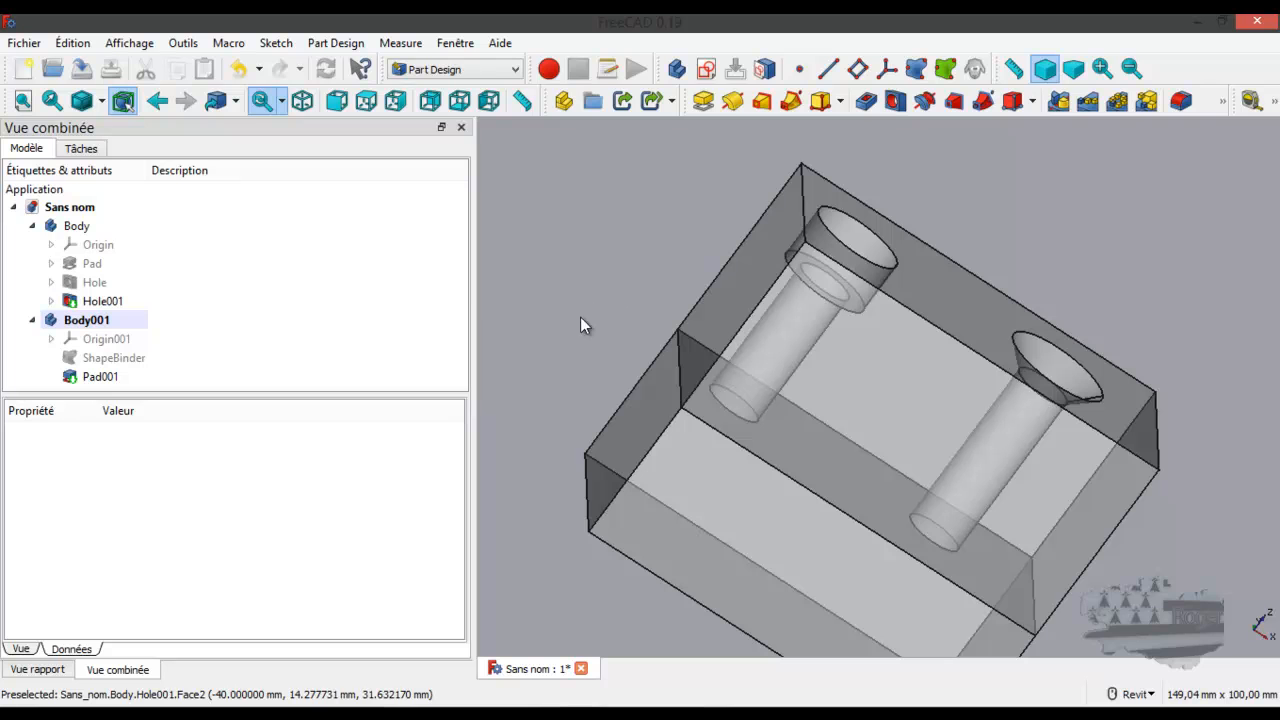
click(460, 69)
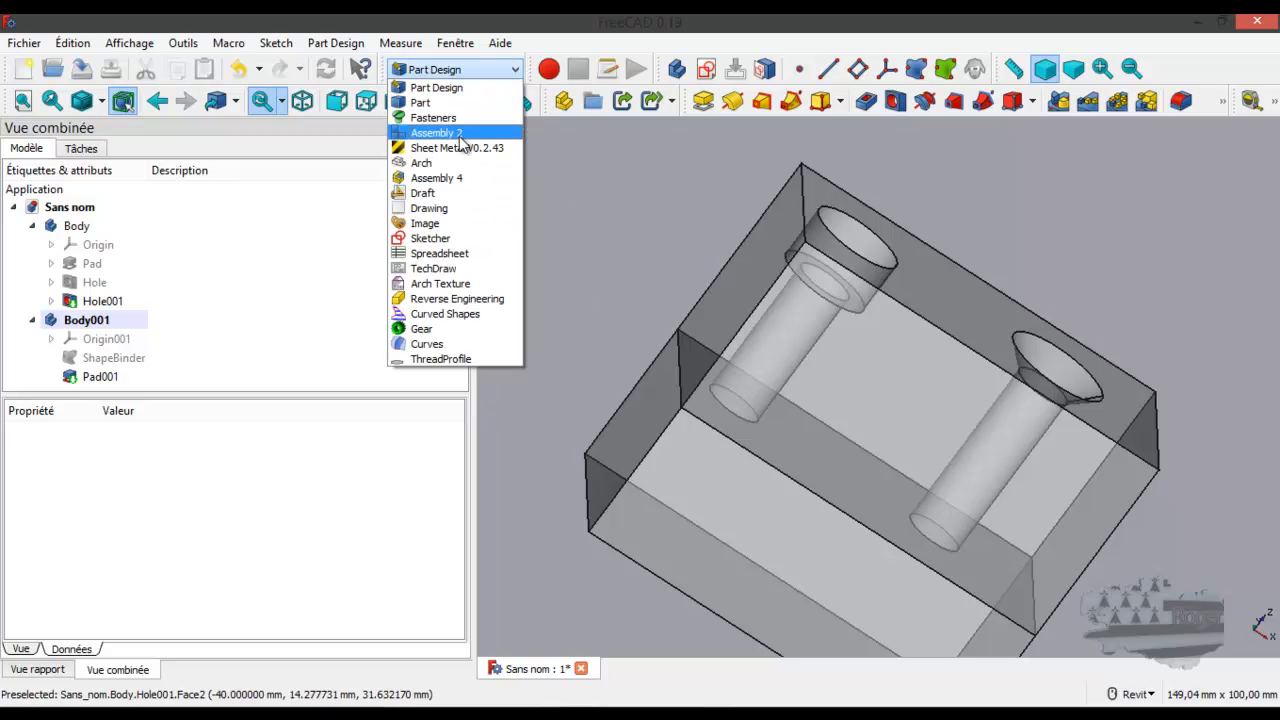
click(452, 118)
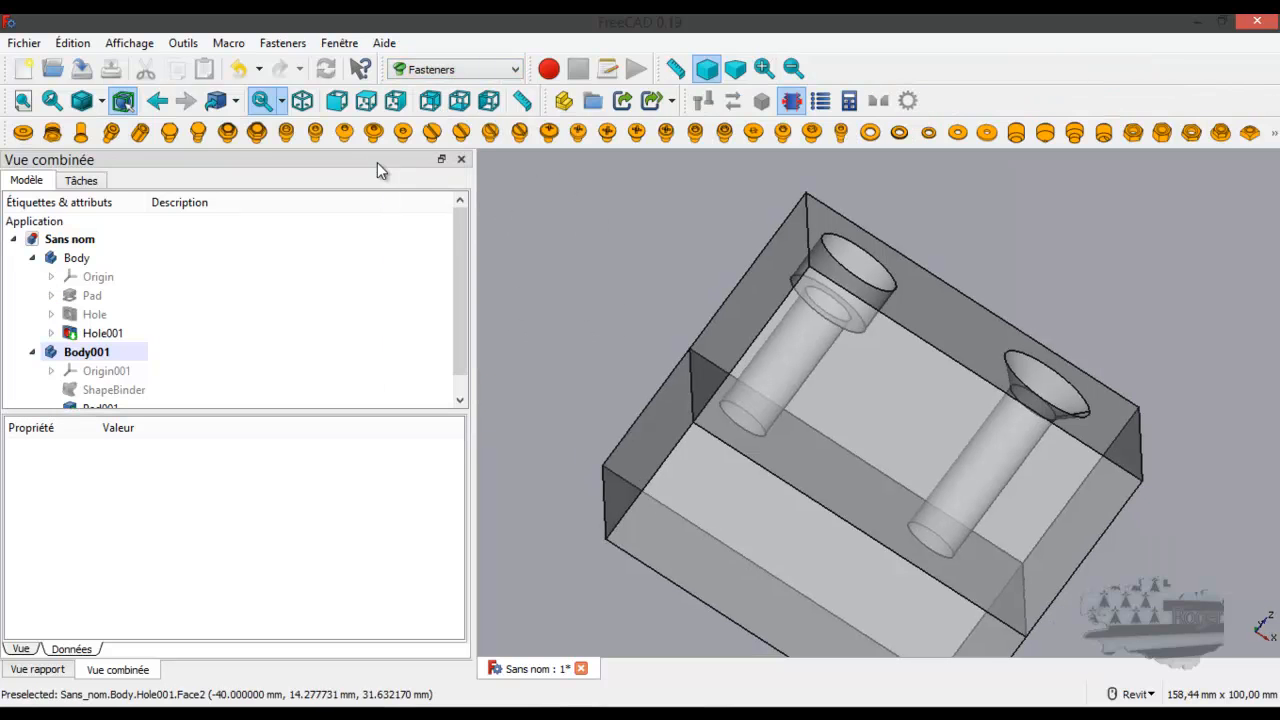